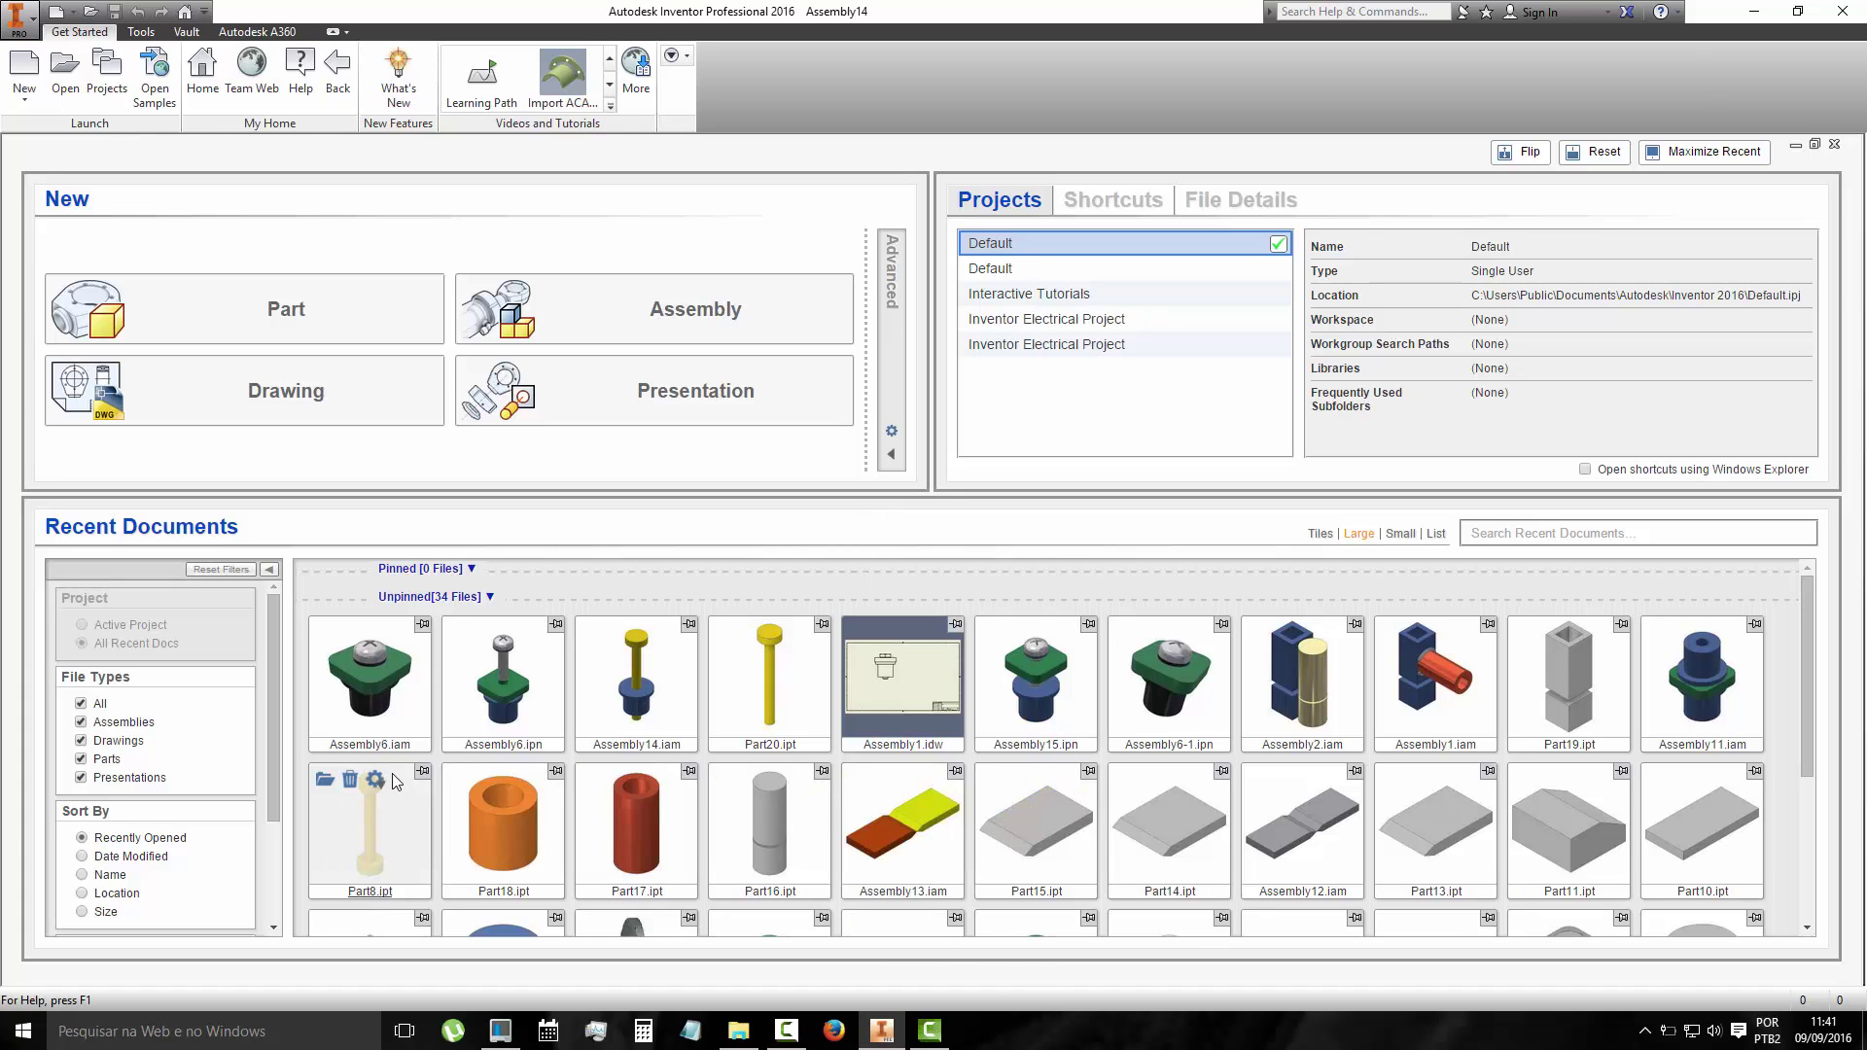
Open Assembly6.iam from Recent Documents and enter Dynamic Simulation, accepting the tutorial prompt.
left_click(360, 661)
double_click(329, 647)
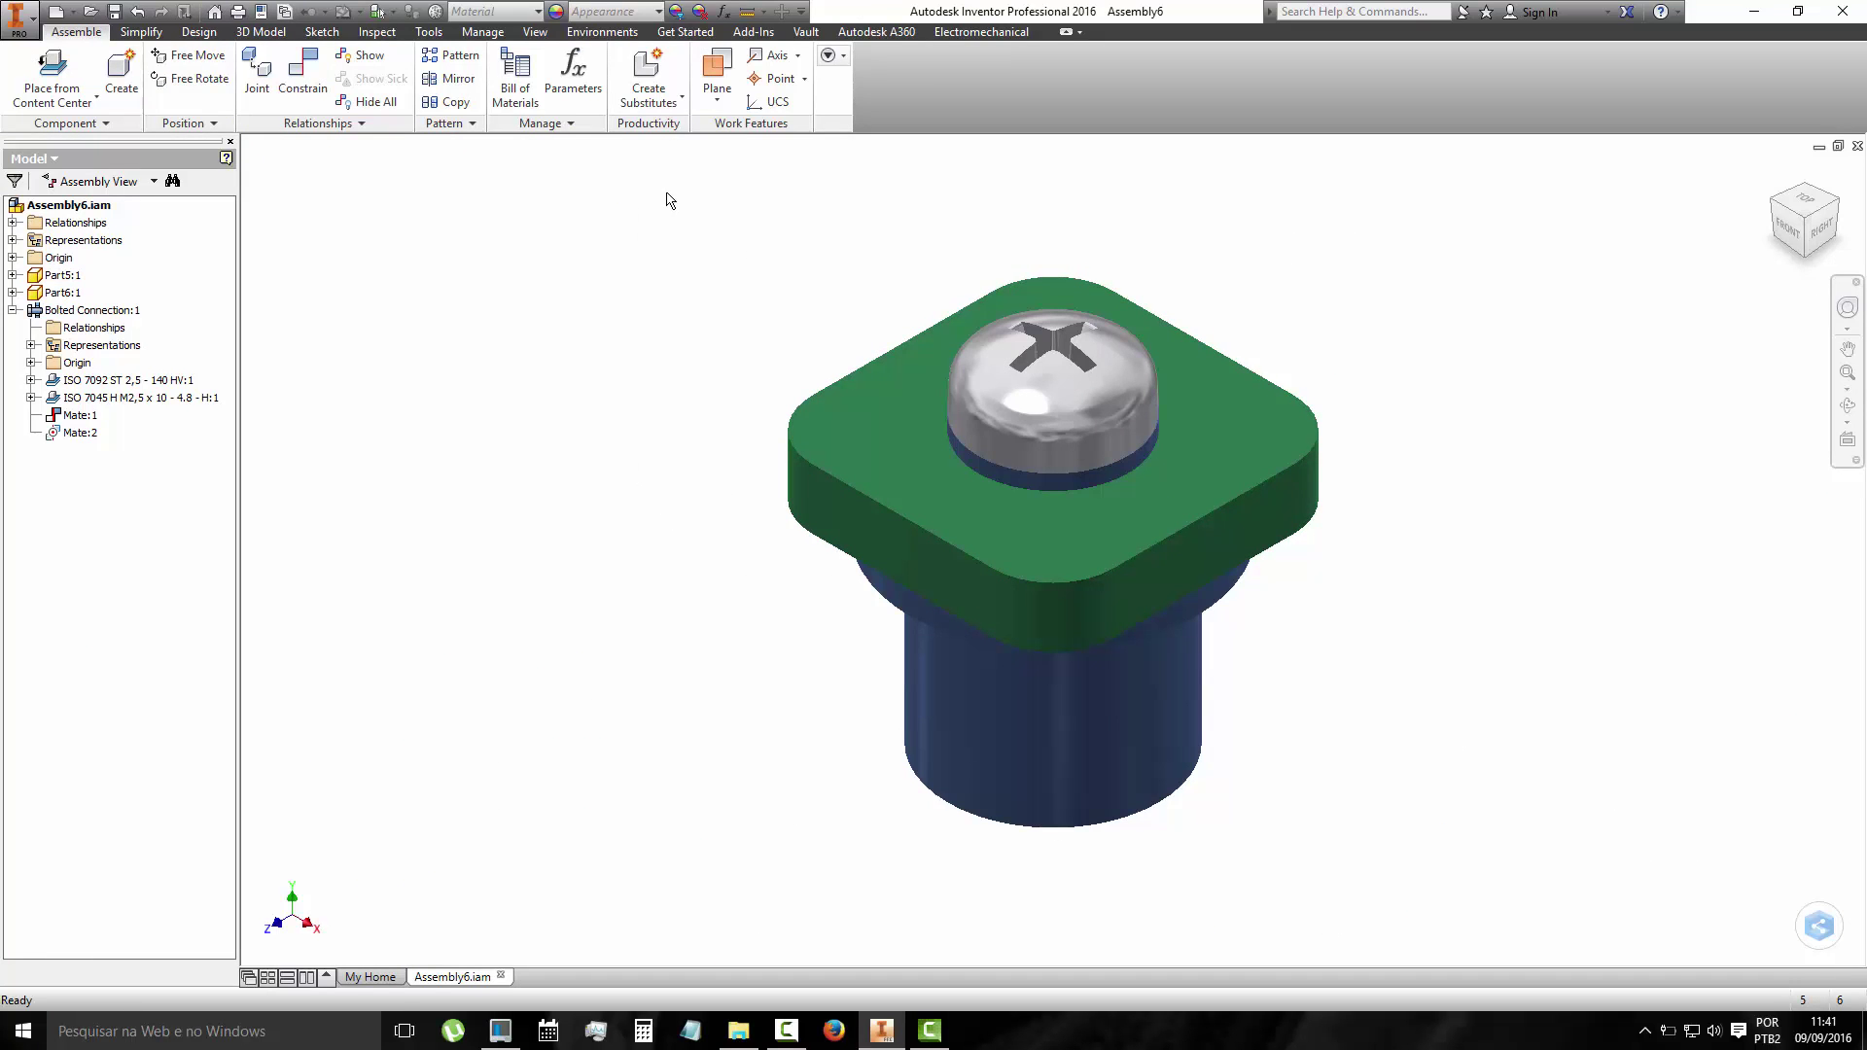
left_click(603, 39)
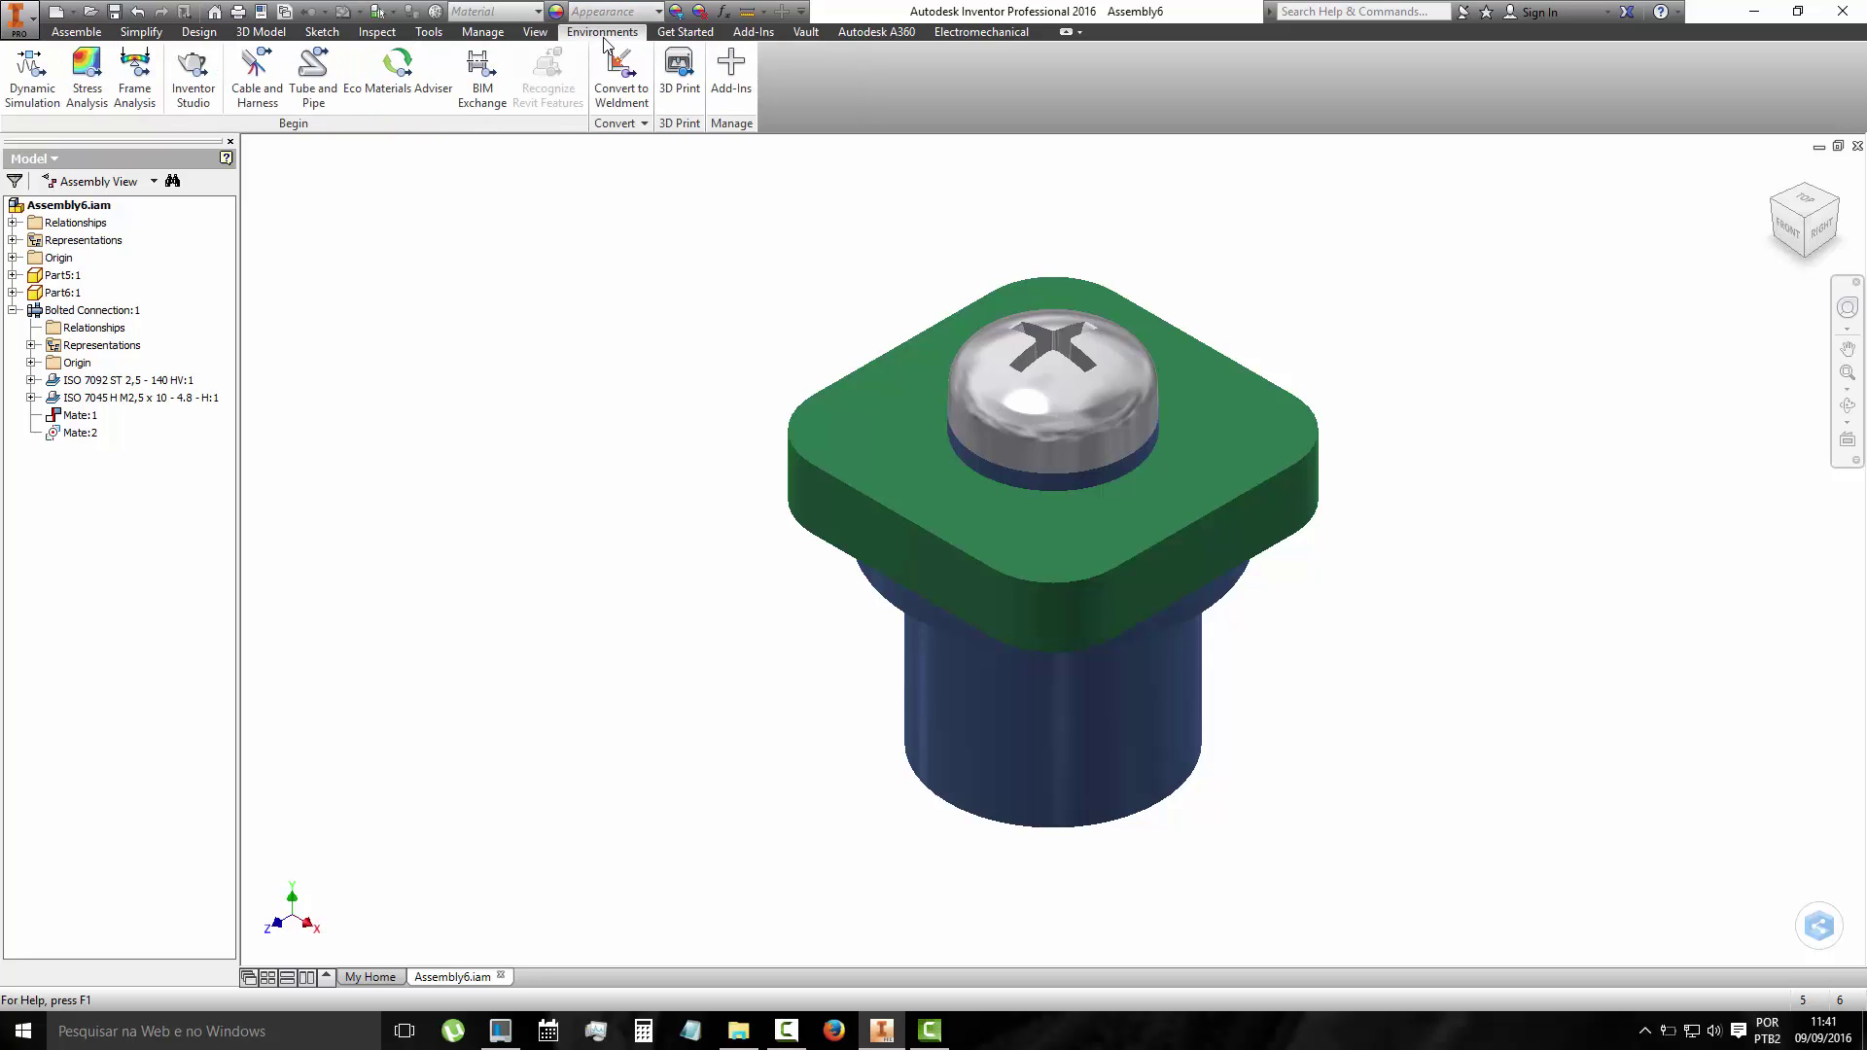
left_click(31, 73)
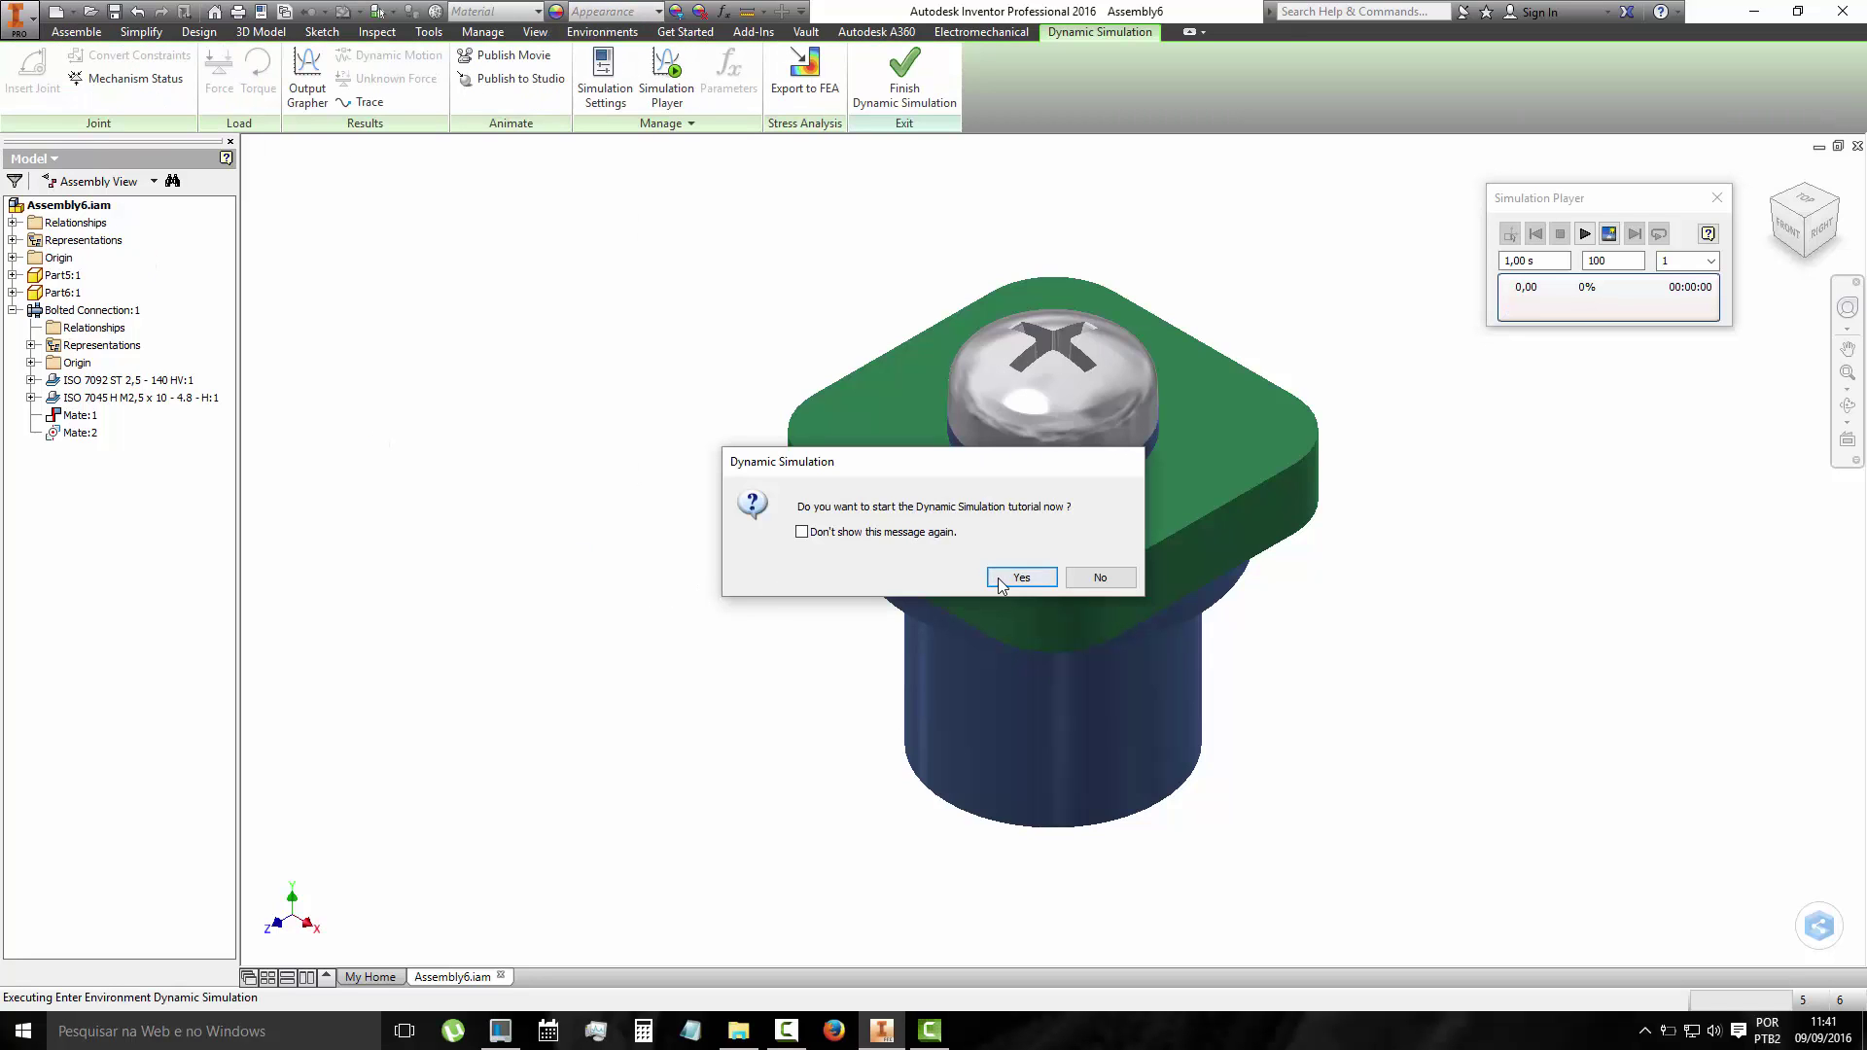
left_click(997, 578)
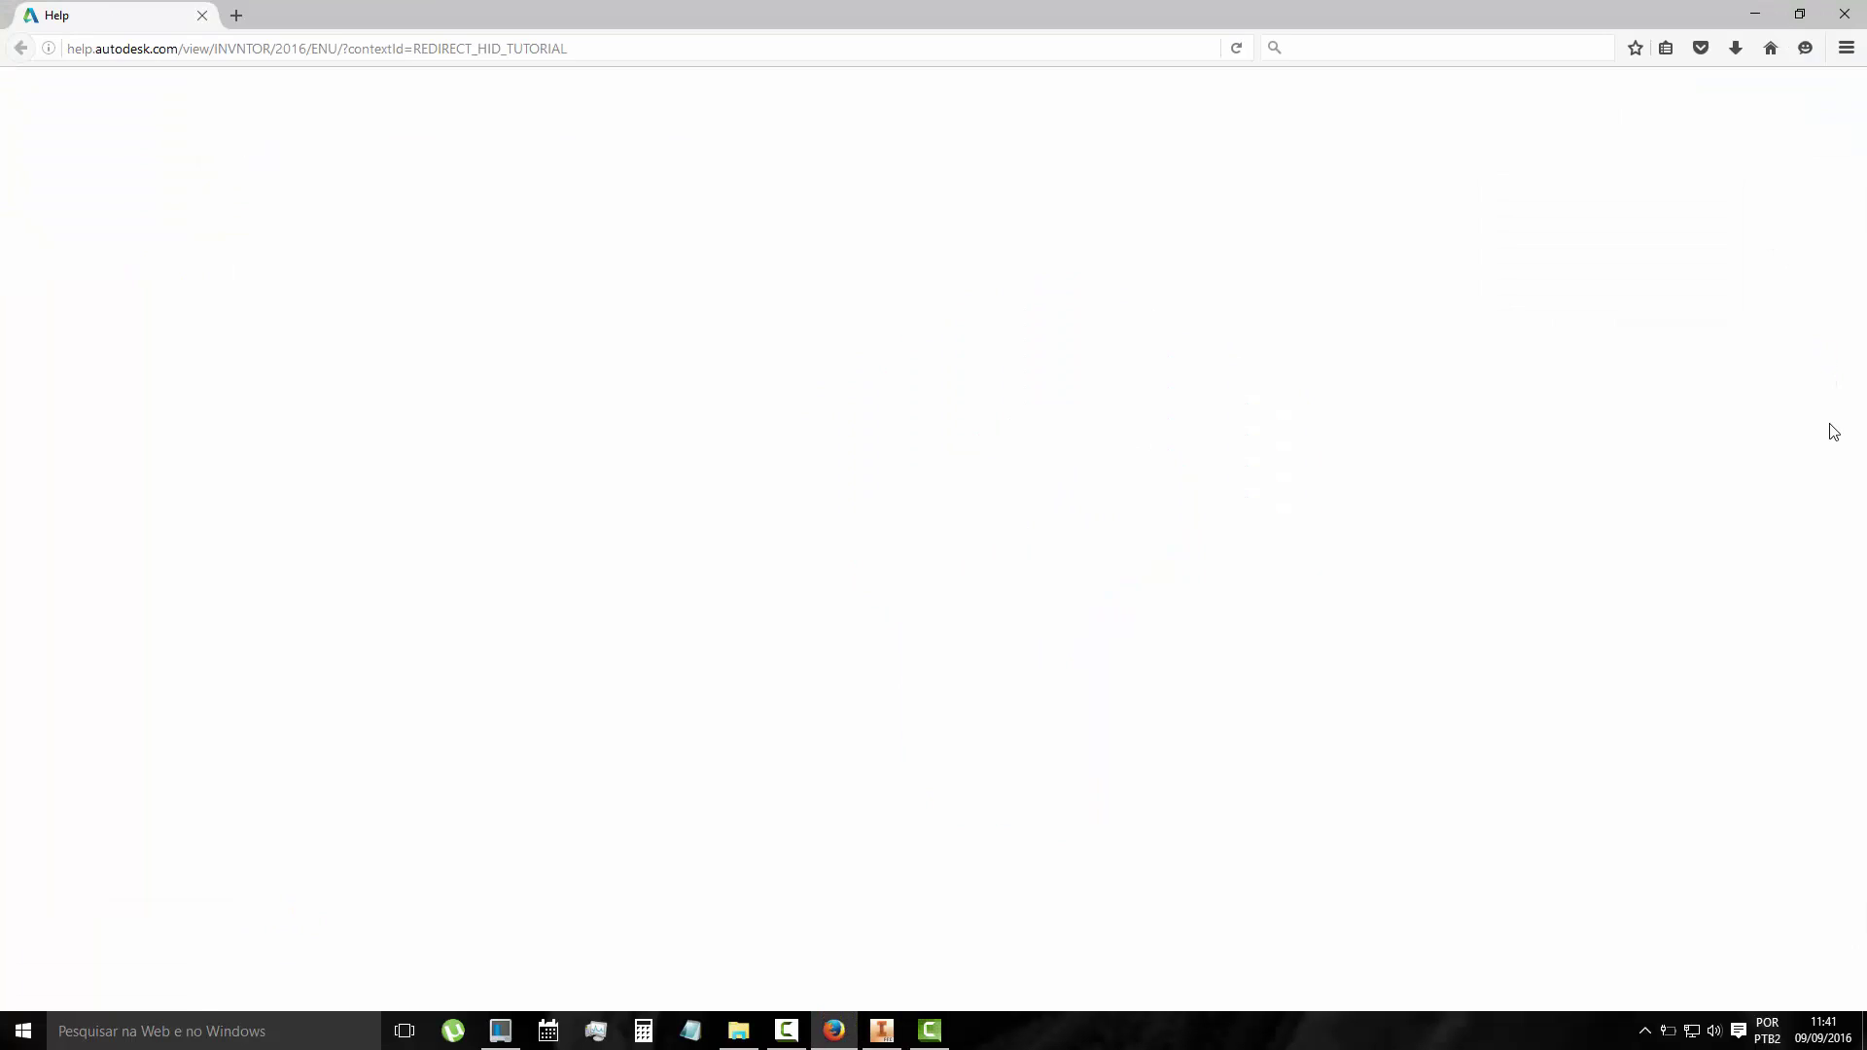
Return to Inventor, orbit the assembly to show its underside, and start Insert Joint.
key("alt+Tab")
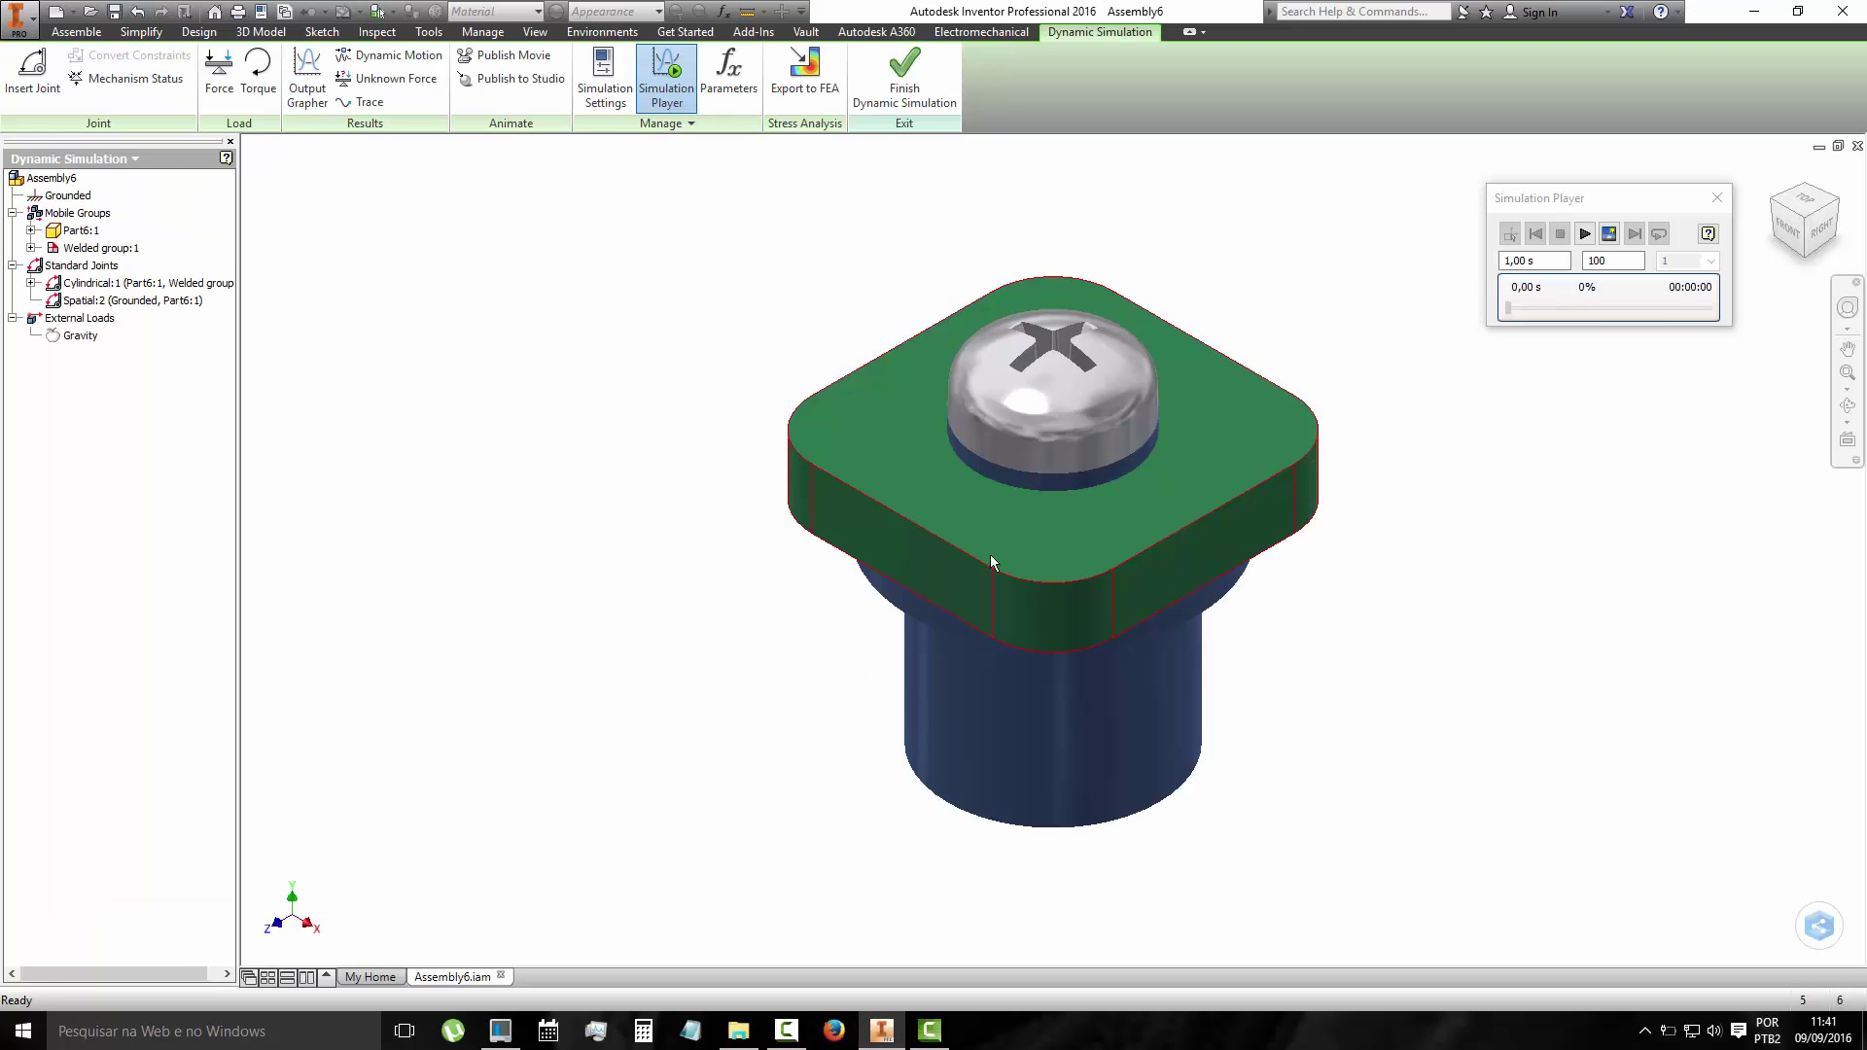
left_click(1844, 406)
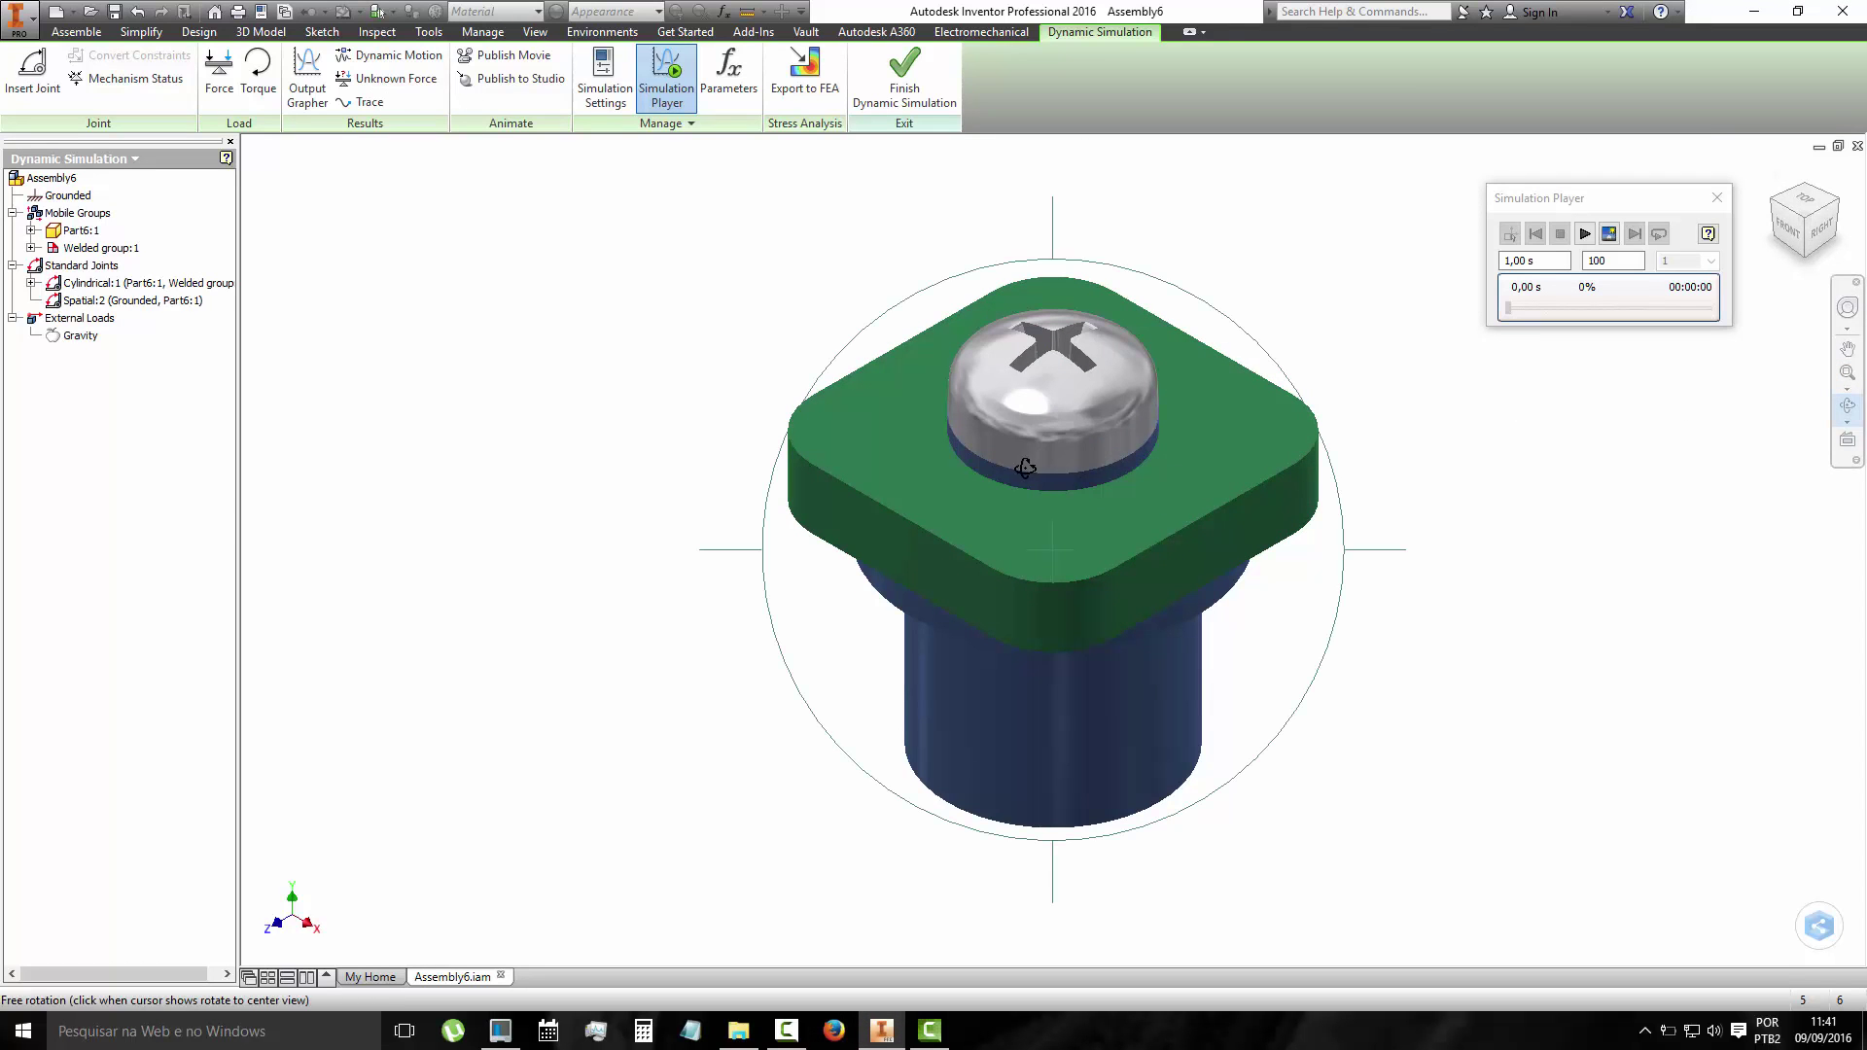
left_click_drag(1026, 470, 1028, 261)
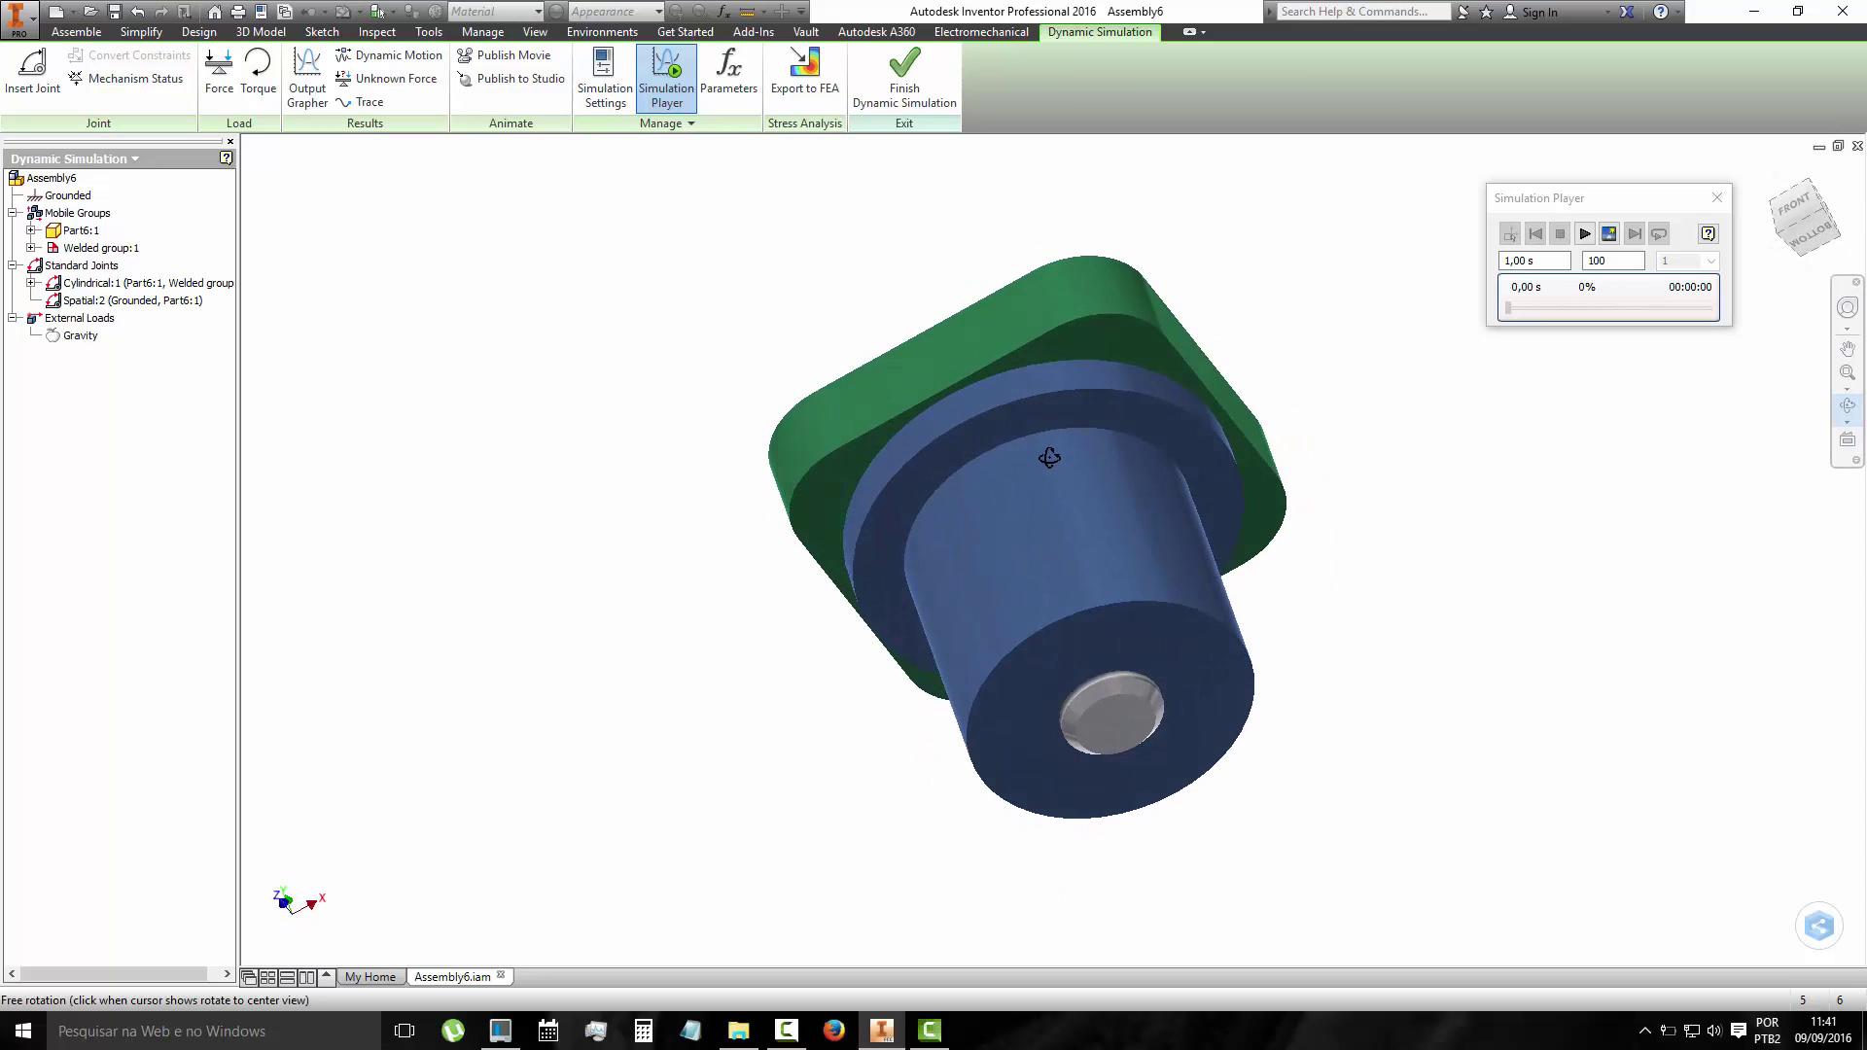
left_click_drag(1018, 536, 1075, 404)
key("Escape")
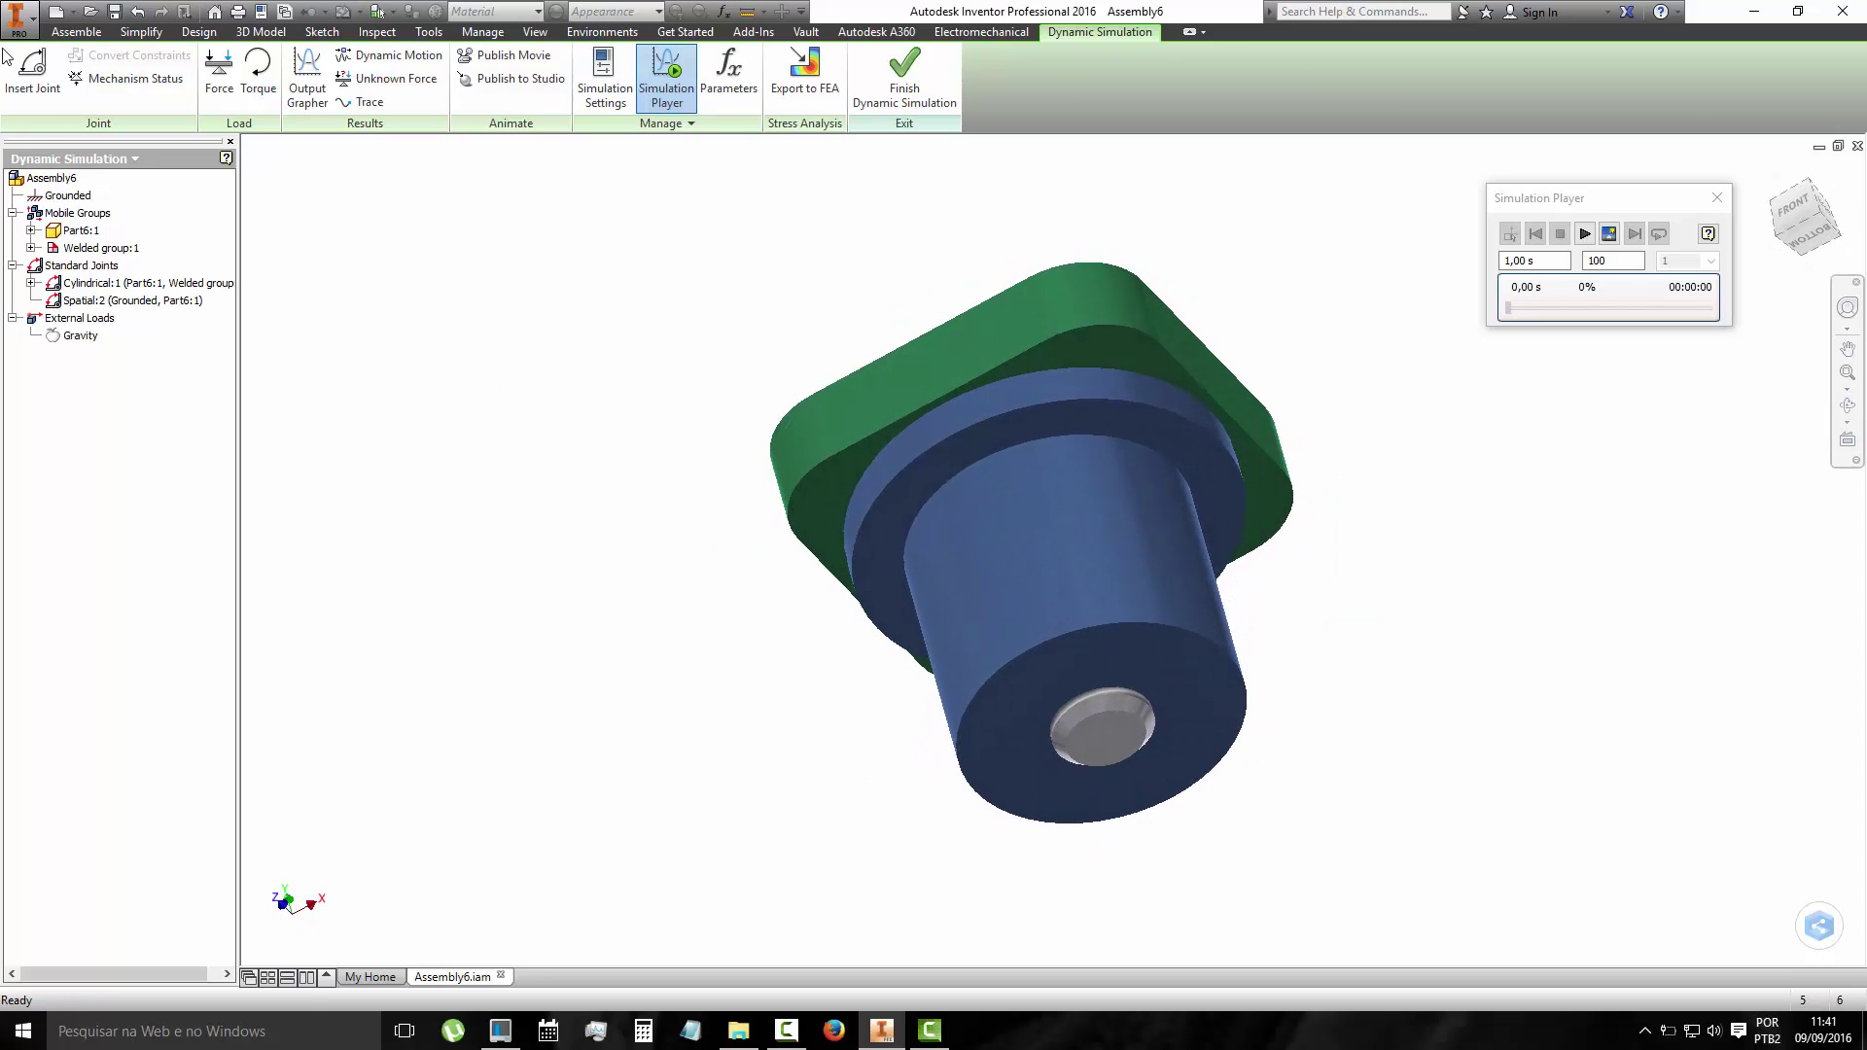
left_click(8, 60)
Choose the Screw joint type from the Joints Table with a 4,00 cm pitch.
left_click(558, 234)
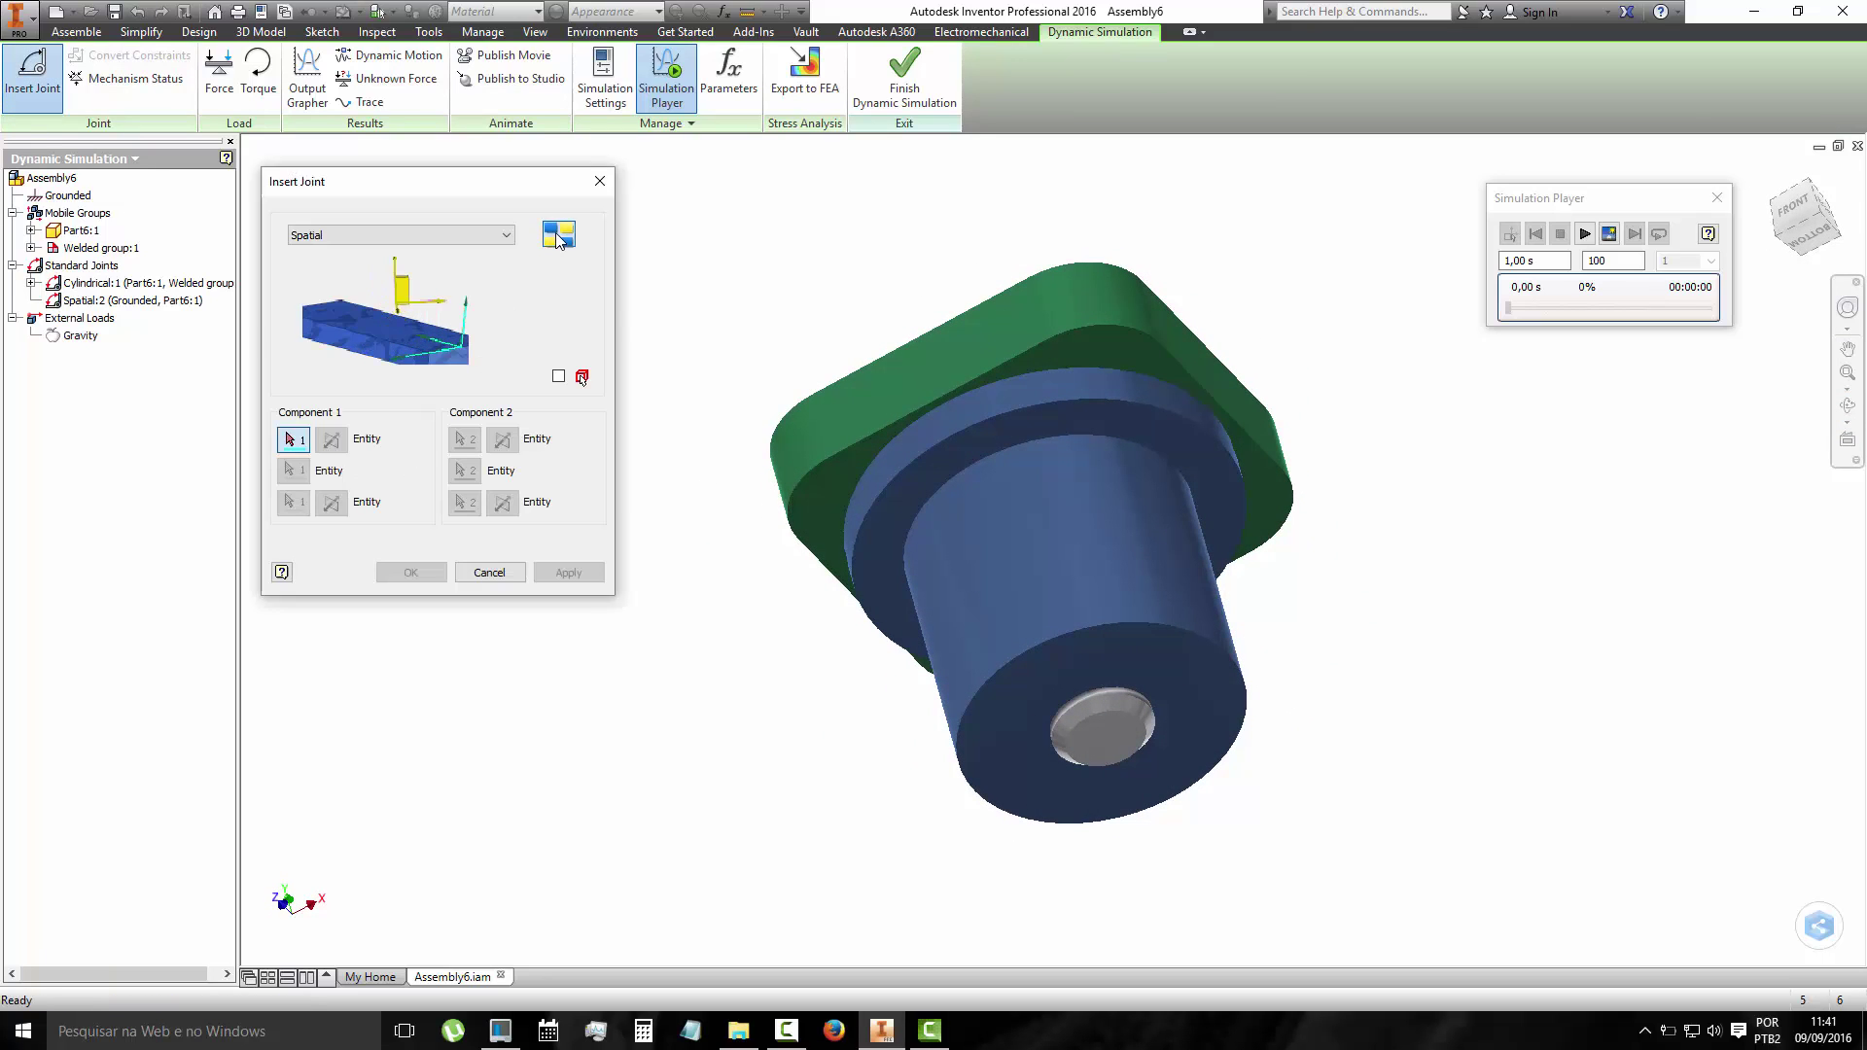
left_click(795, 255)
left_click(722, 474)
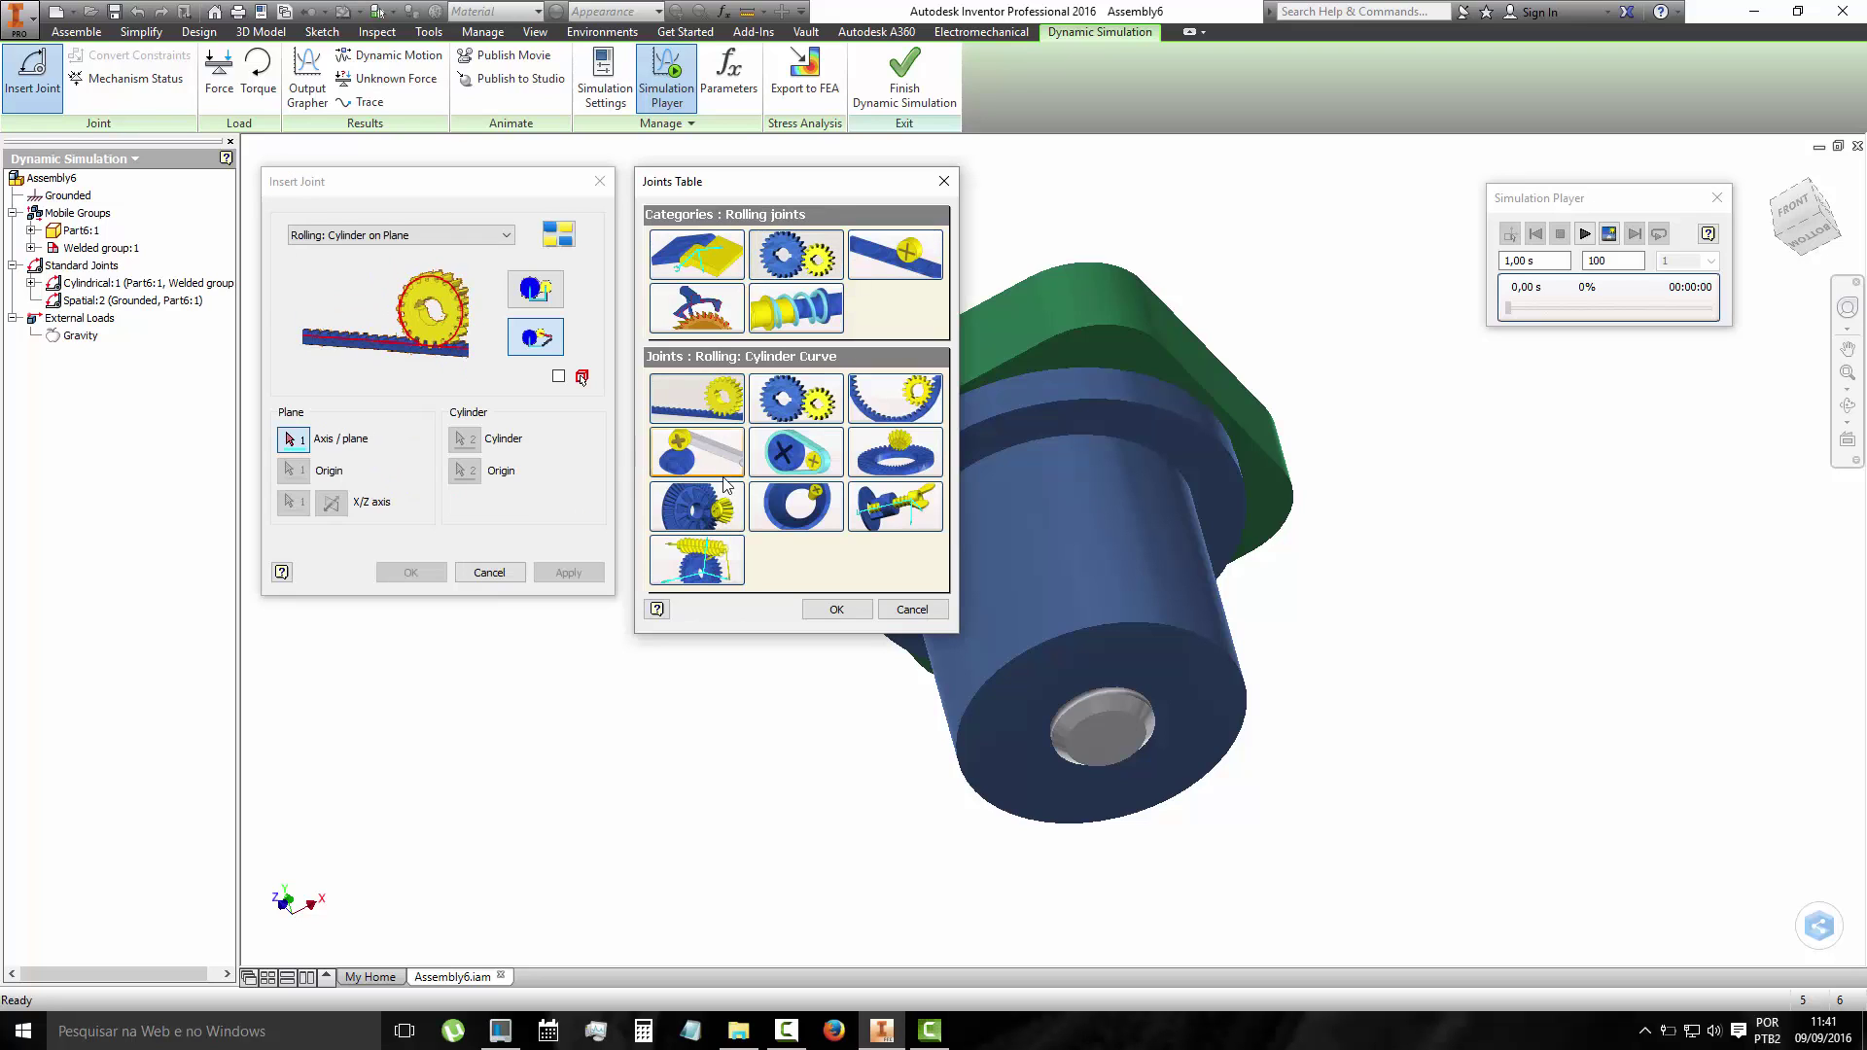
left_click(894, 506)
left_click(311, 542)
type("4")
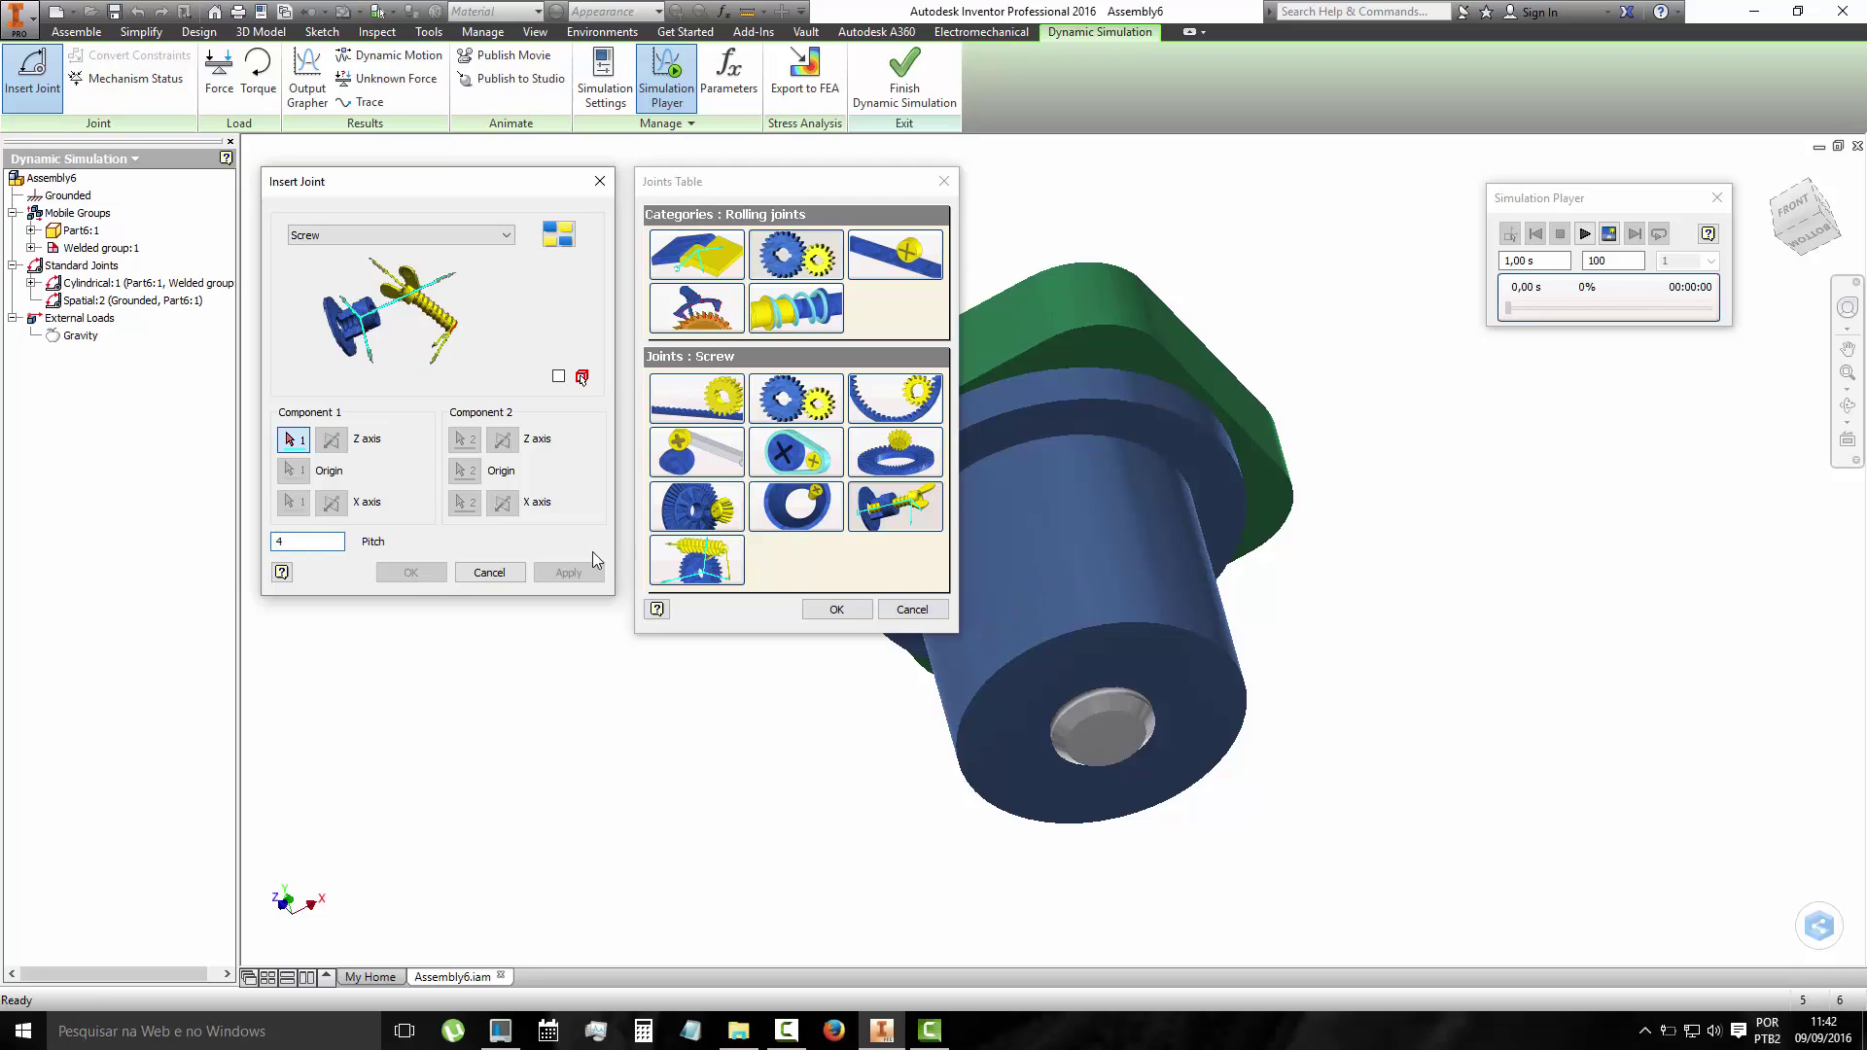
left_click(837, 612)
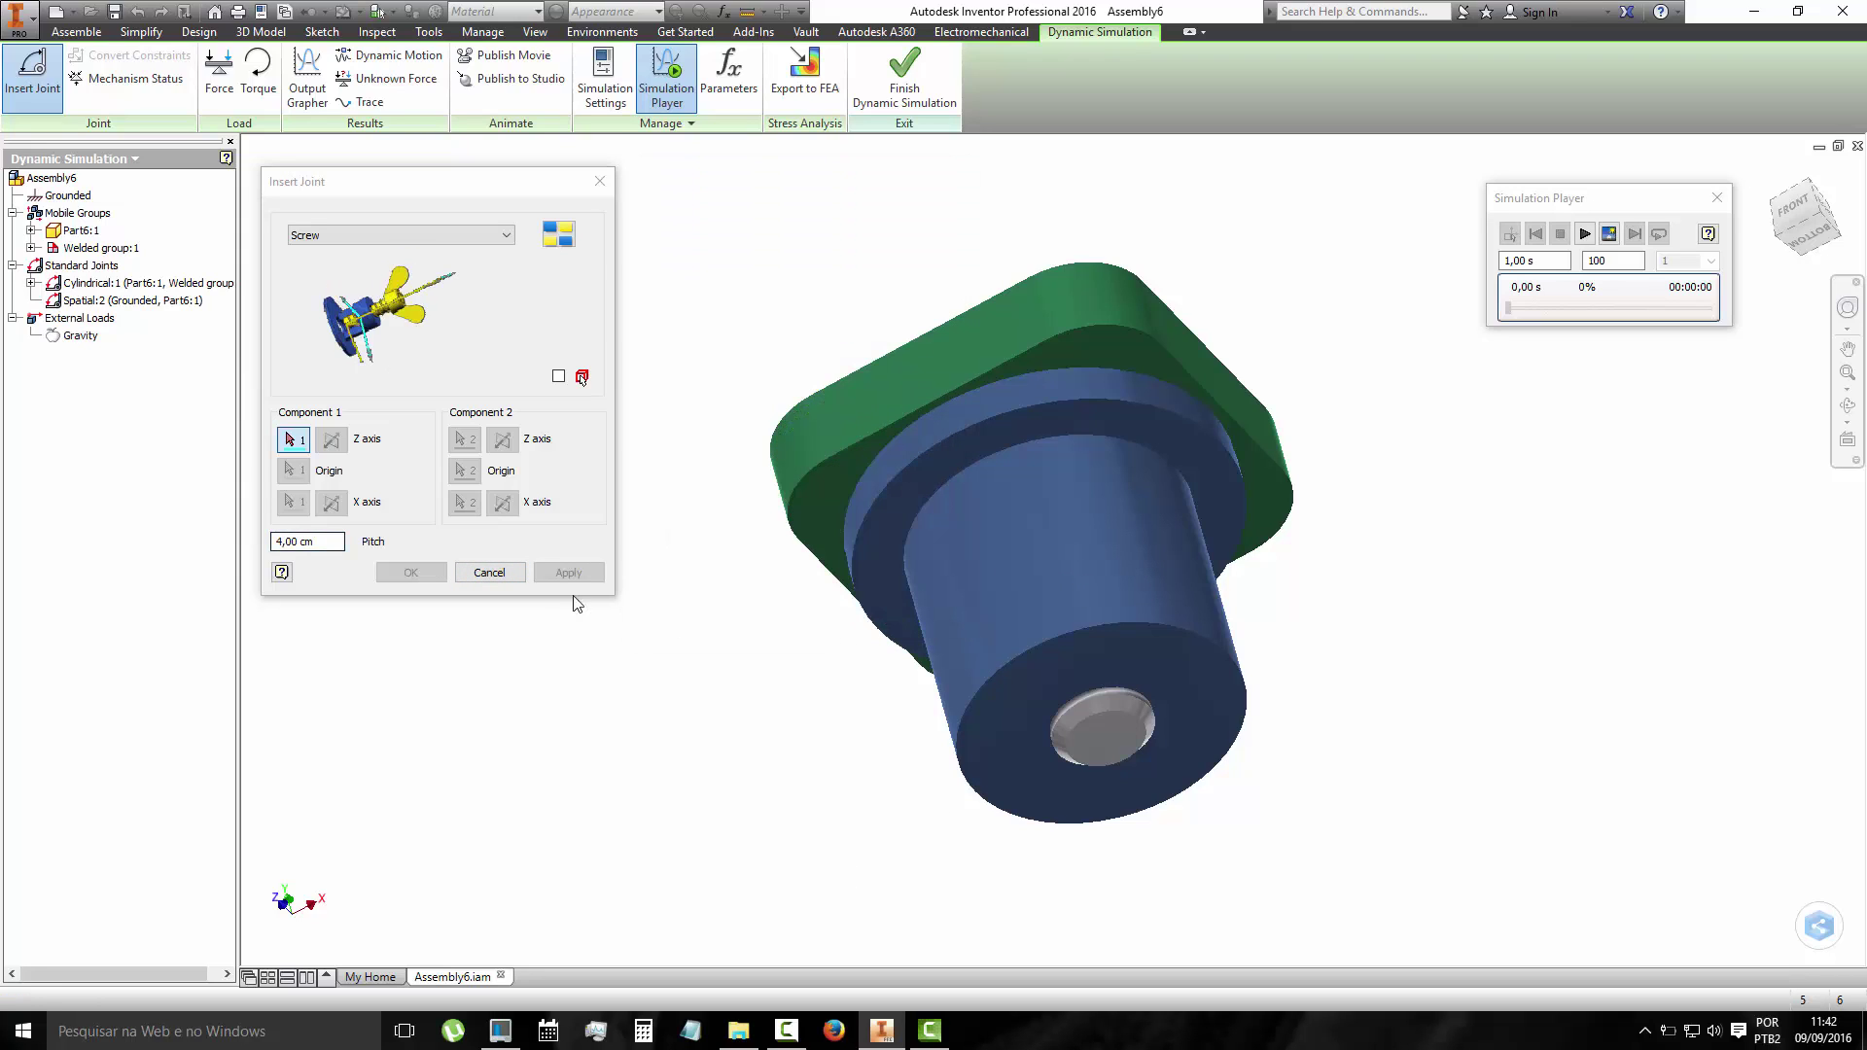
Pick the bushing's outer cylinder and the hole's cylinder, then create the joint.
left_click(1022, 575)
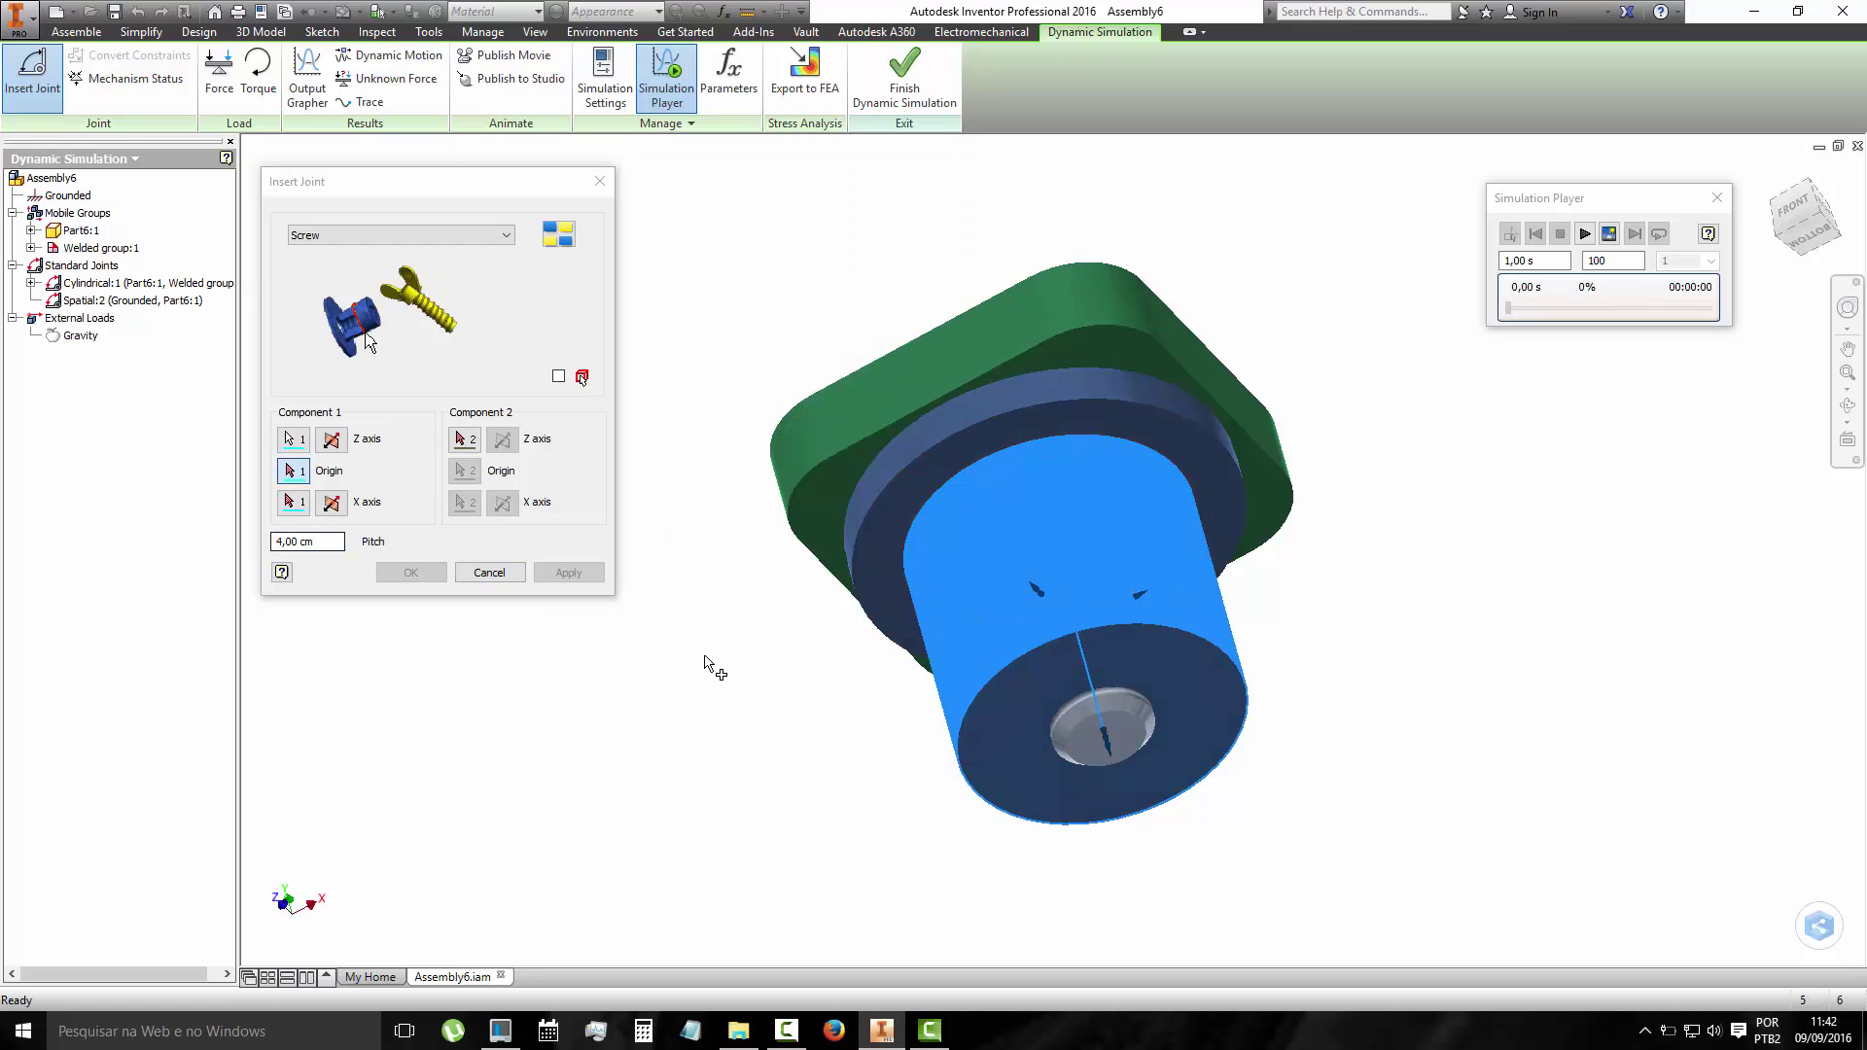
left_click(464, 440)
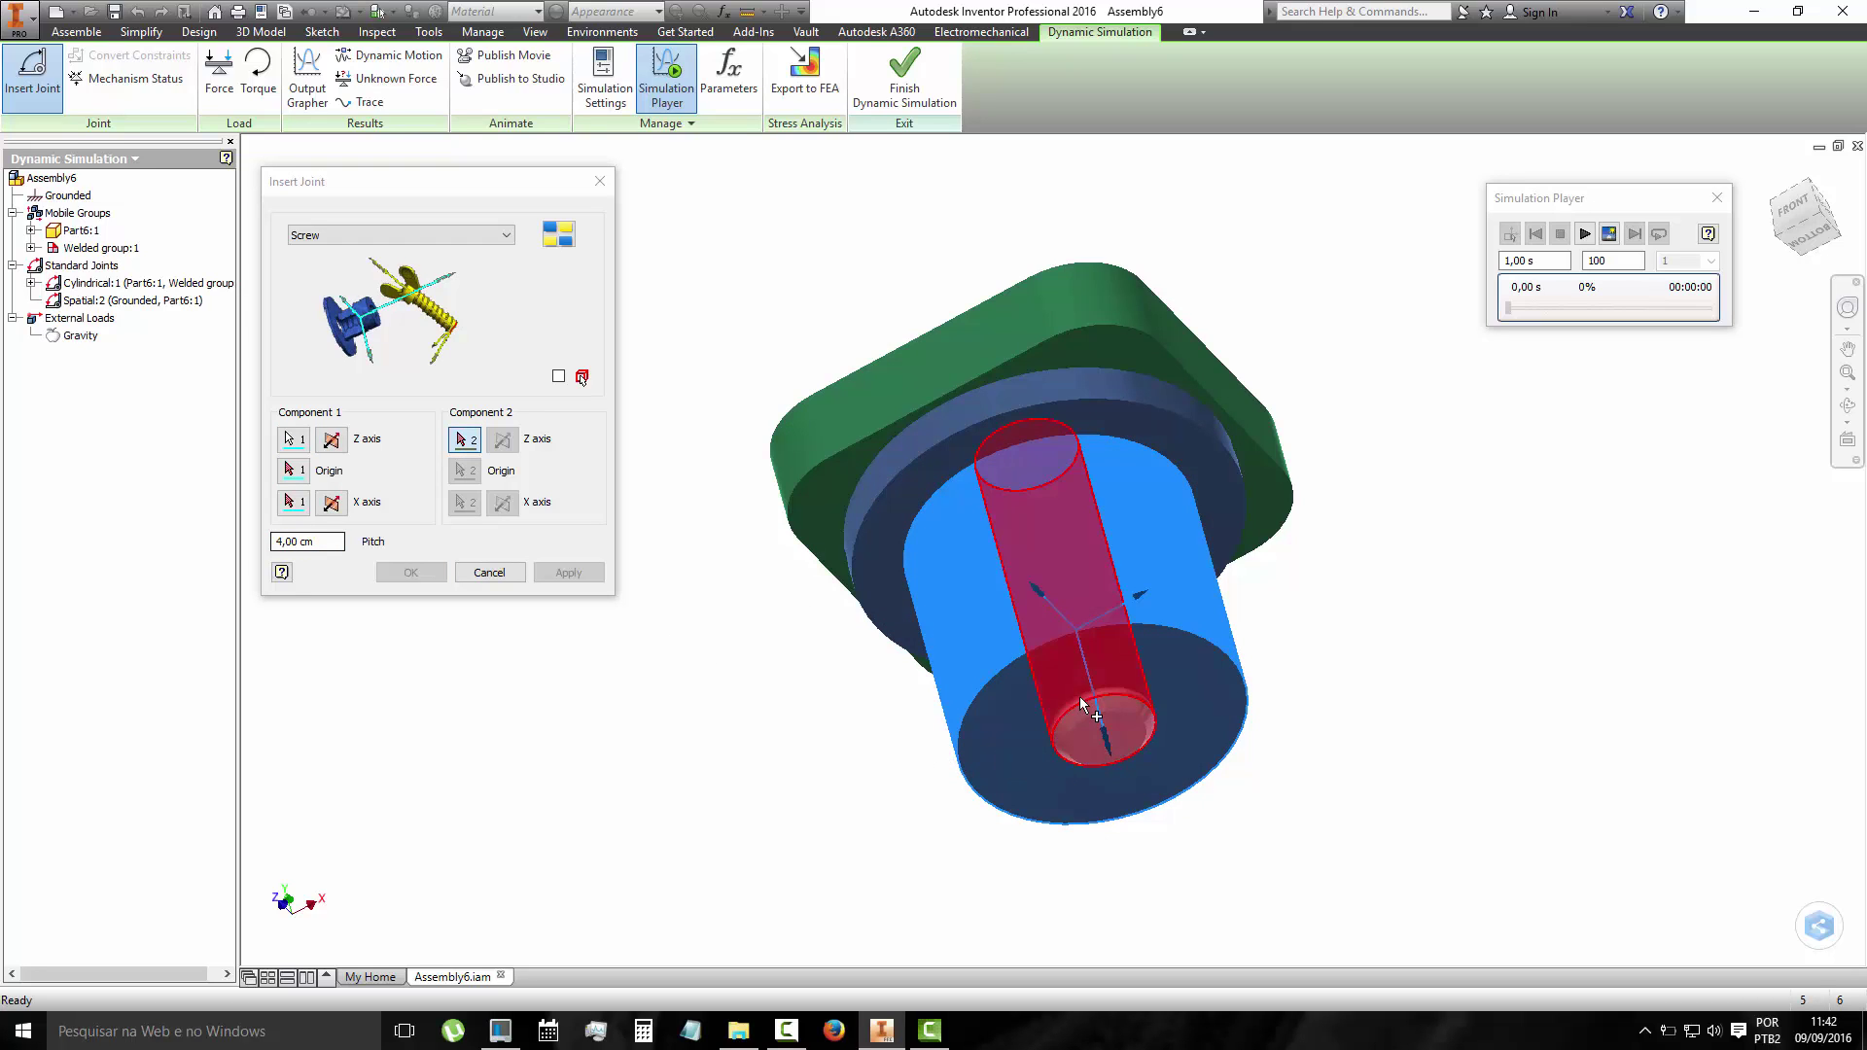
left_click(1082, 701)
left_click(408, 574)
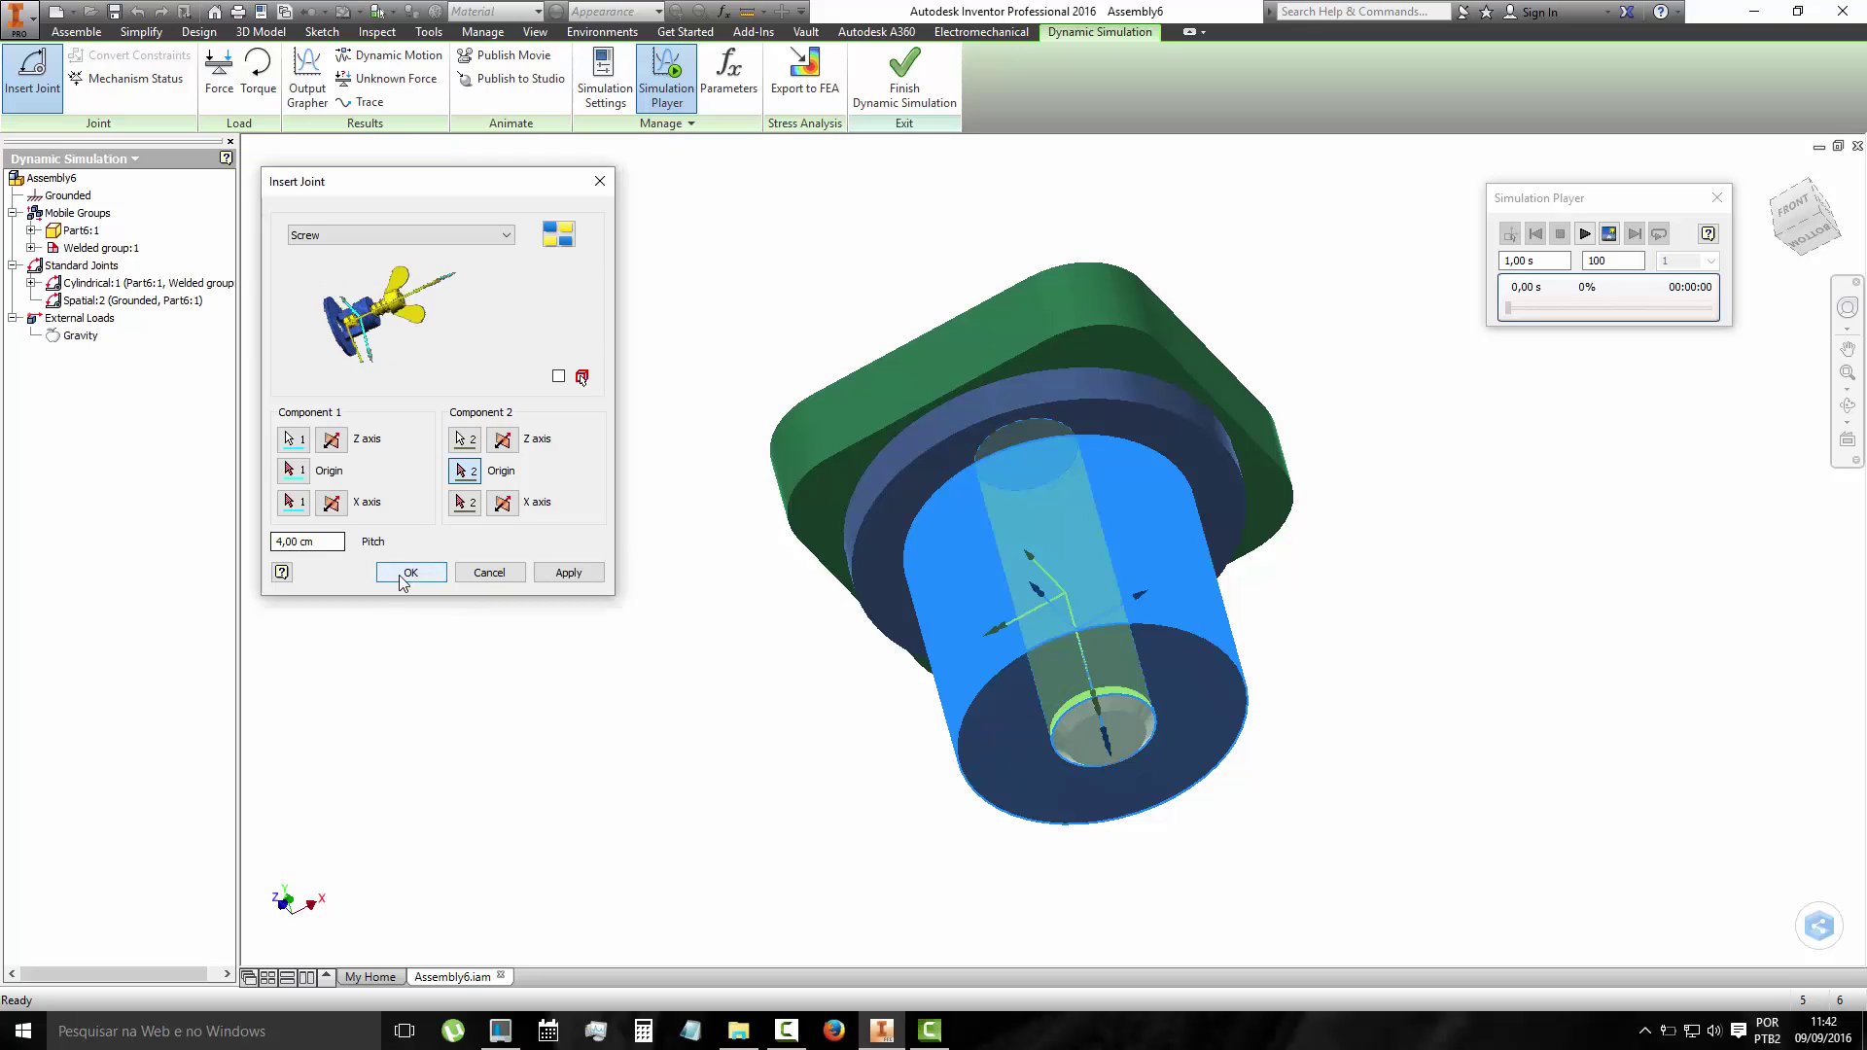
Give Cylindrical:1's rotational dof 1 an enabled imposed constant velocity of 45 deg/s.
left_click(12, 232)
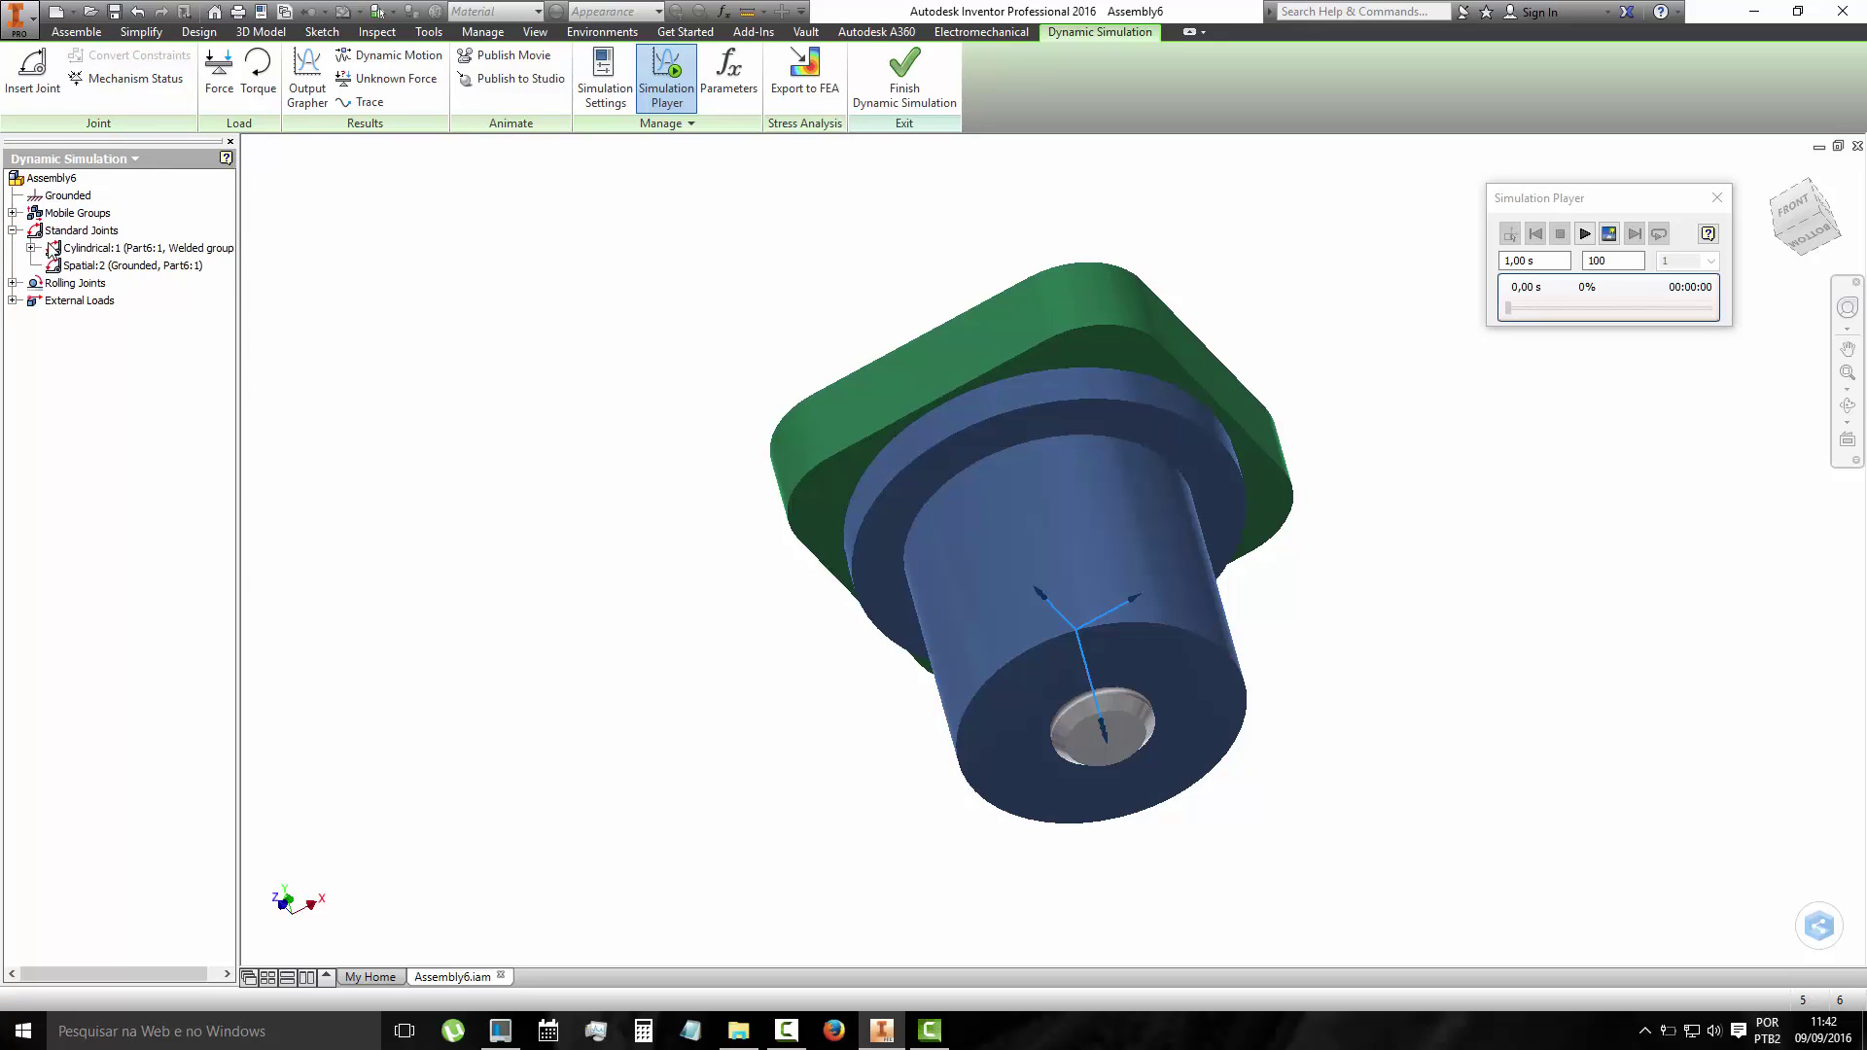
right_click(98, 248)
left_click(145, 333)
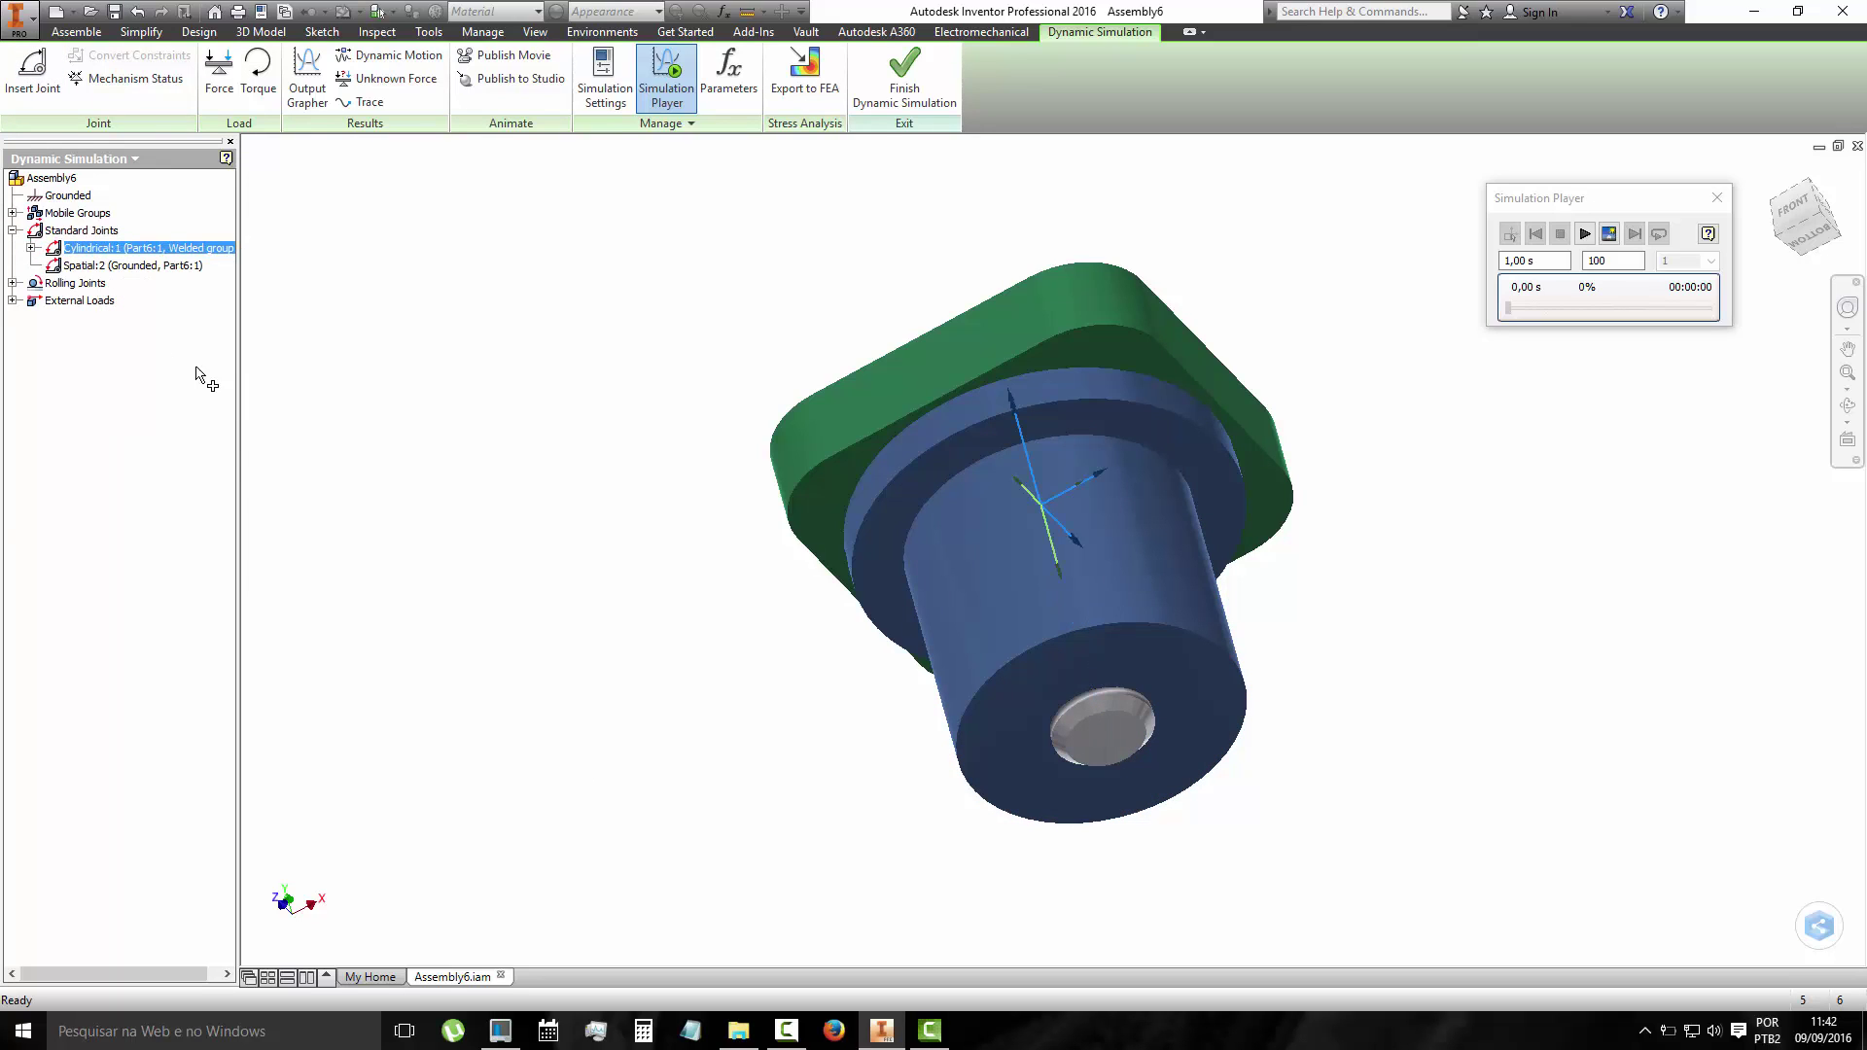
left_click(376, 151)
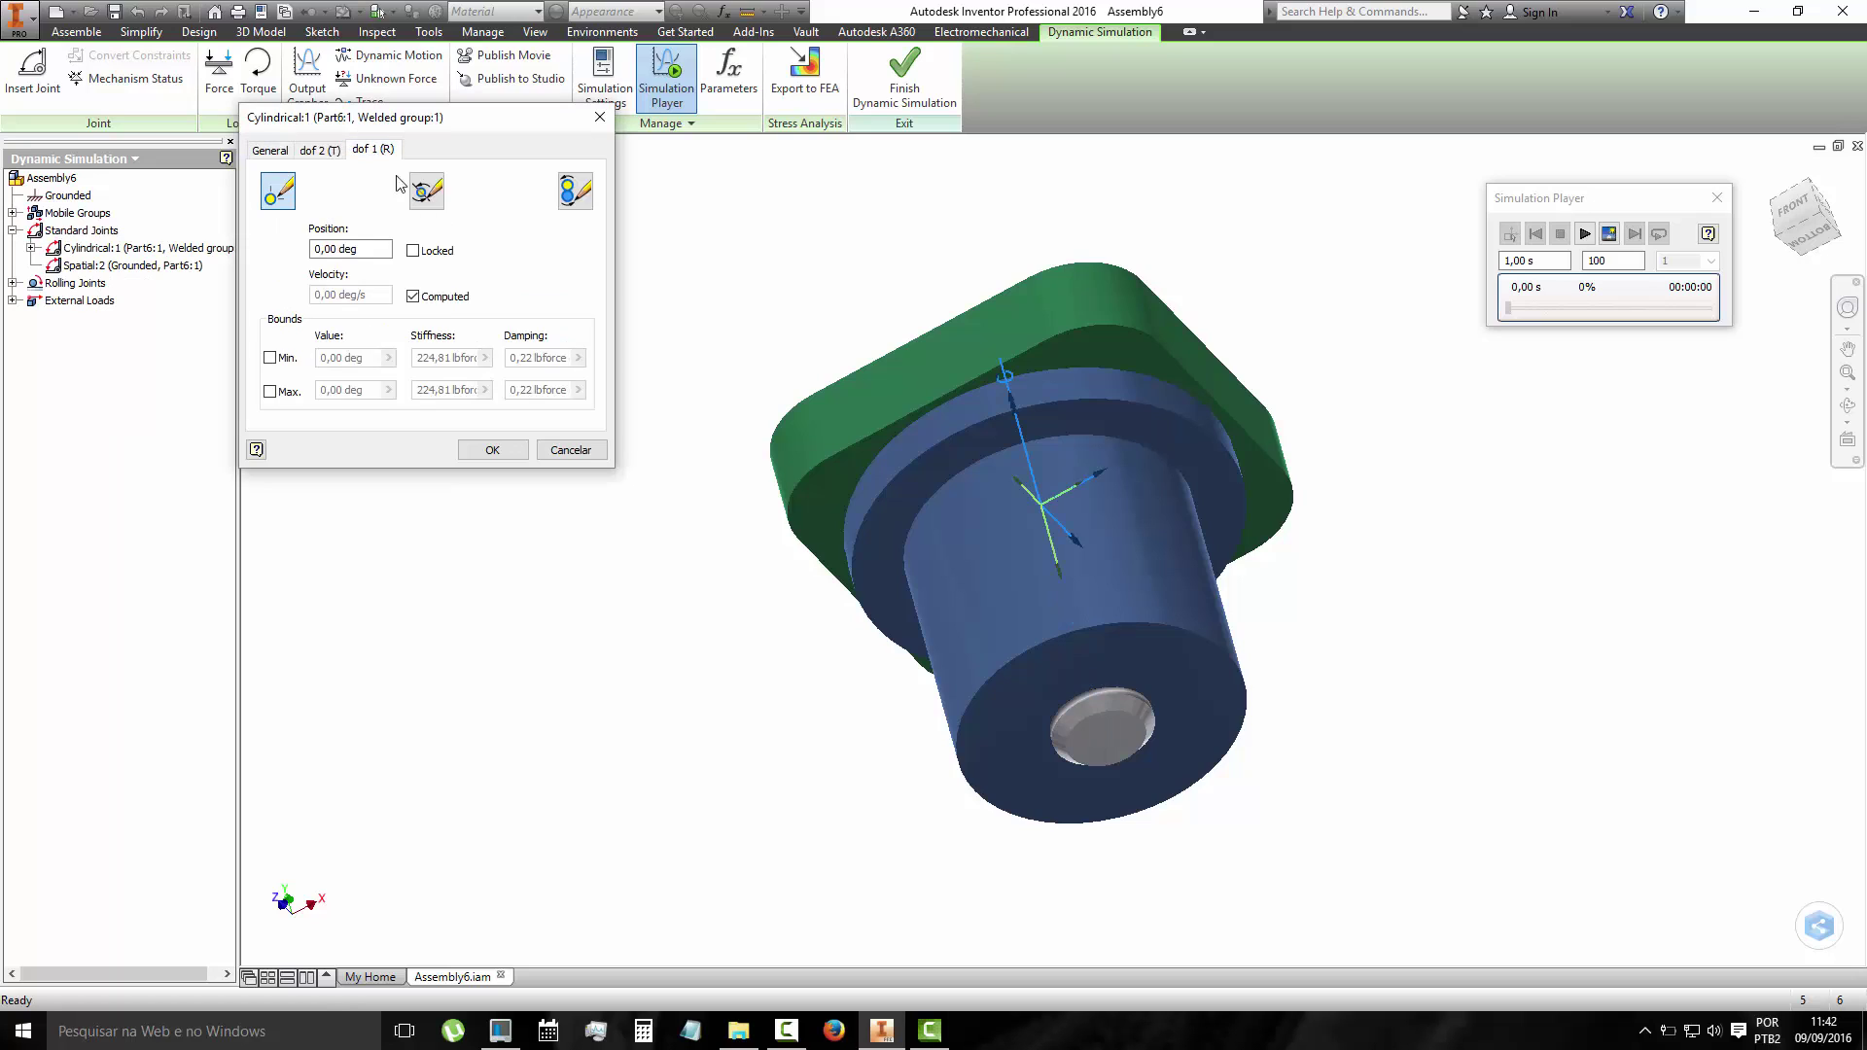
left_click(579, 197)
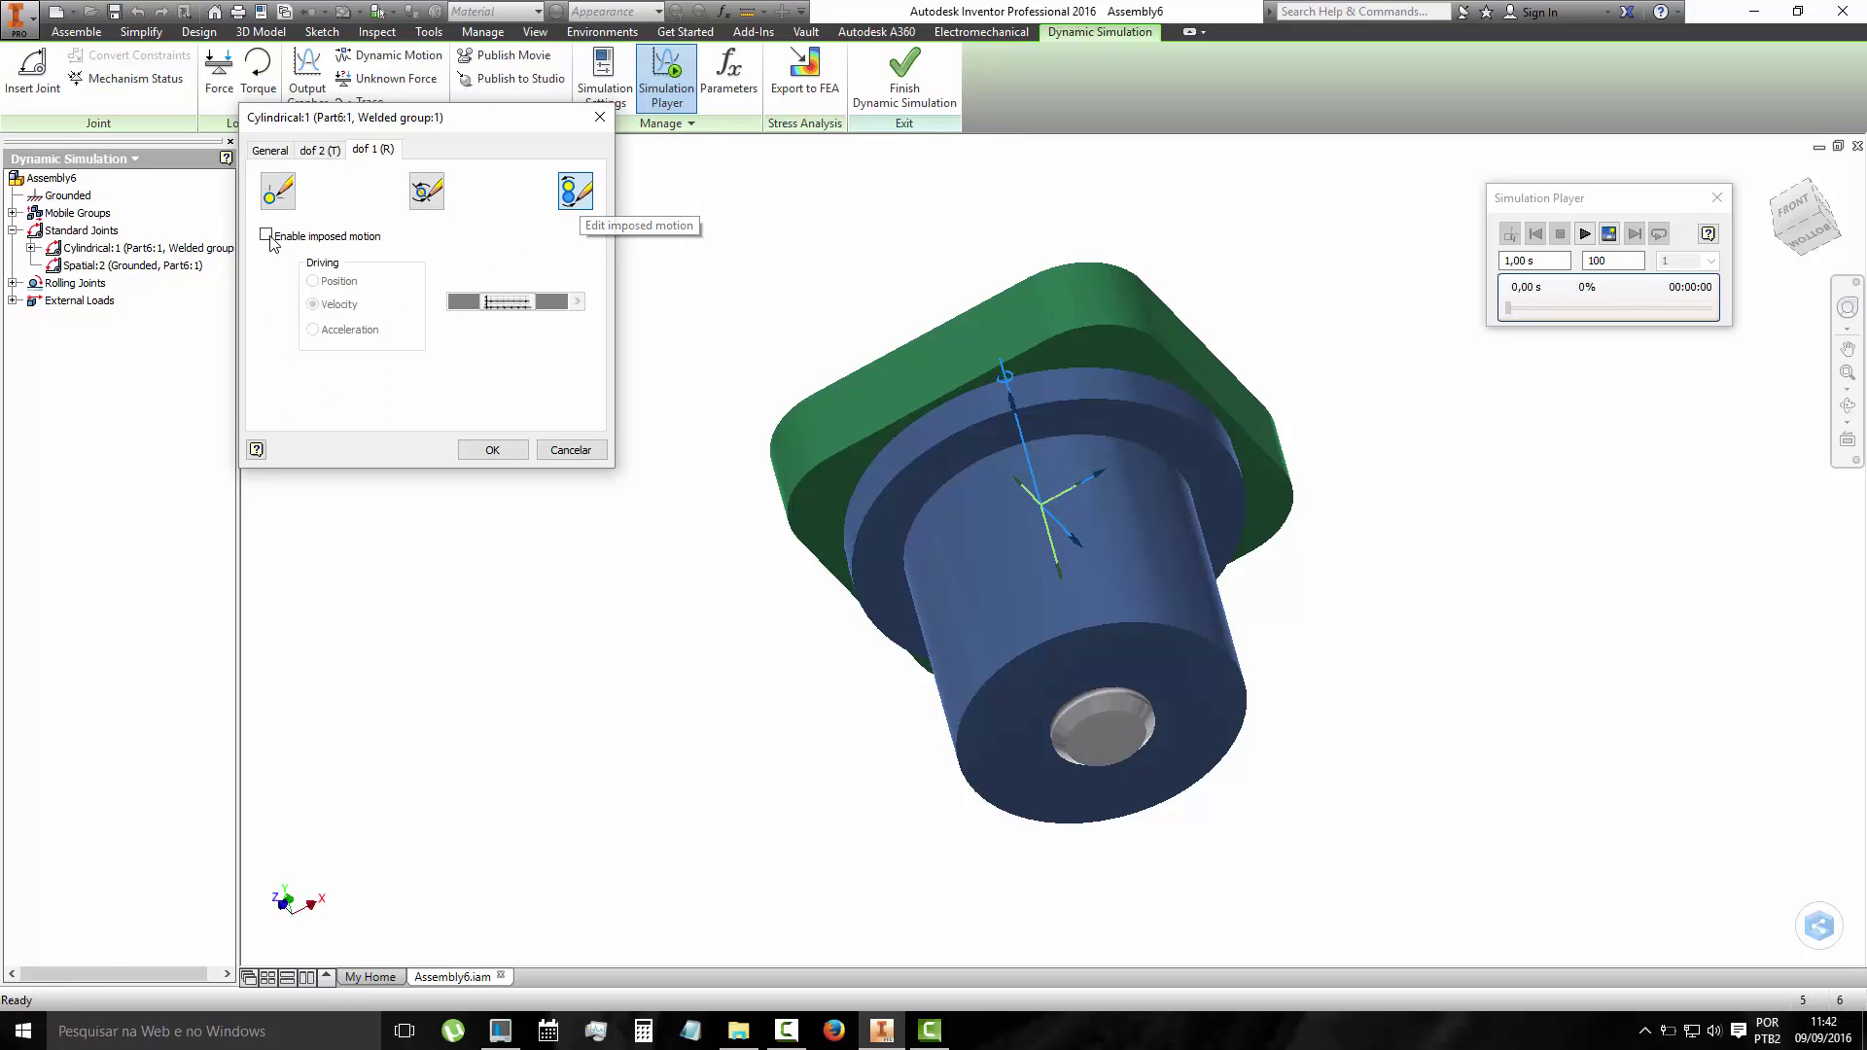
left_click(266, 235)
left_click(577, 303)
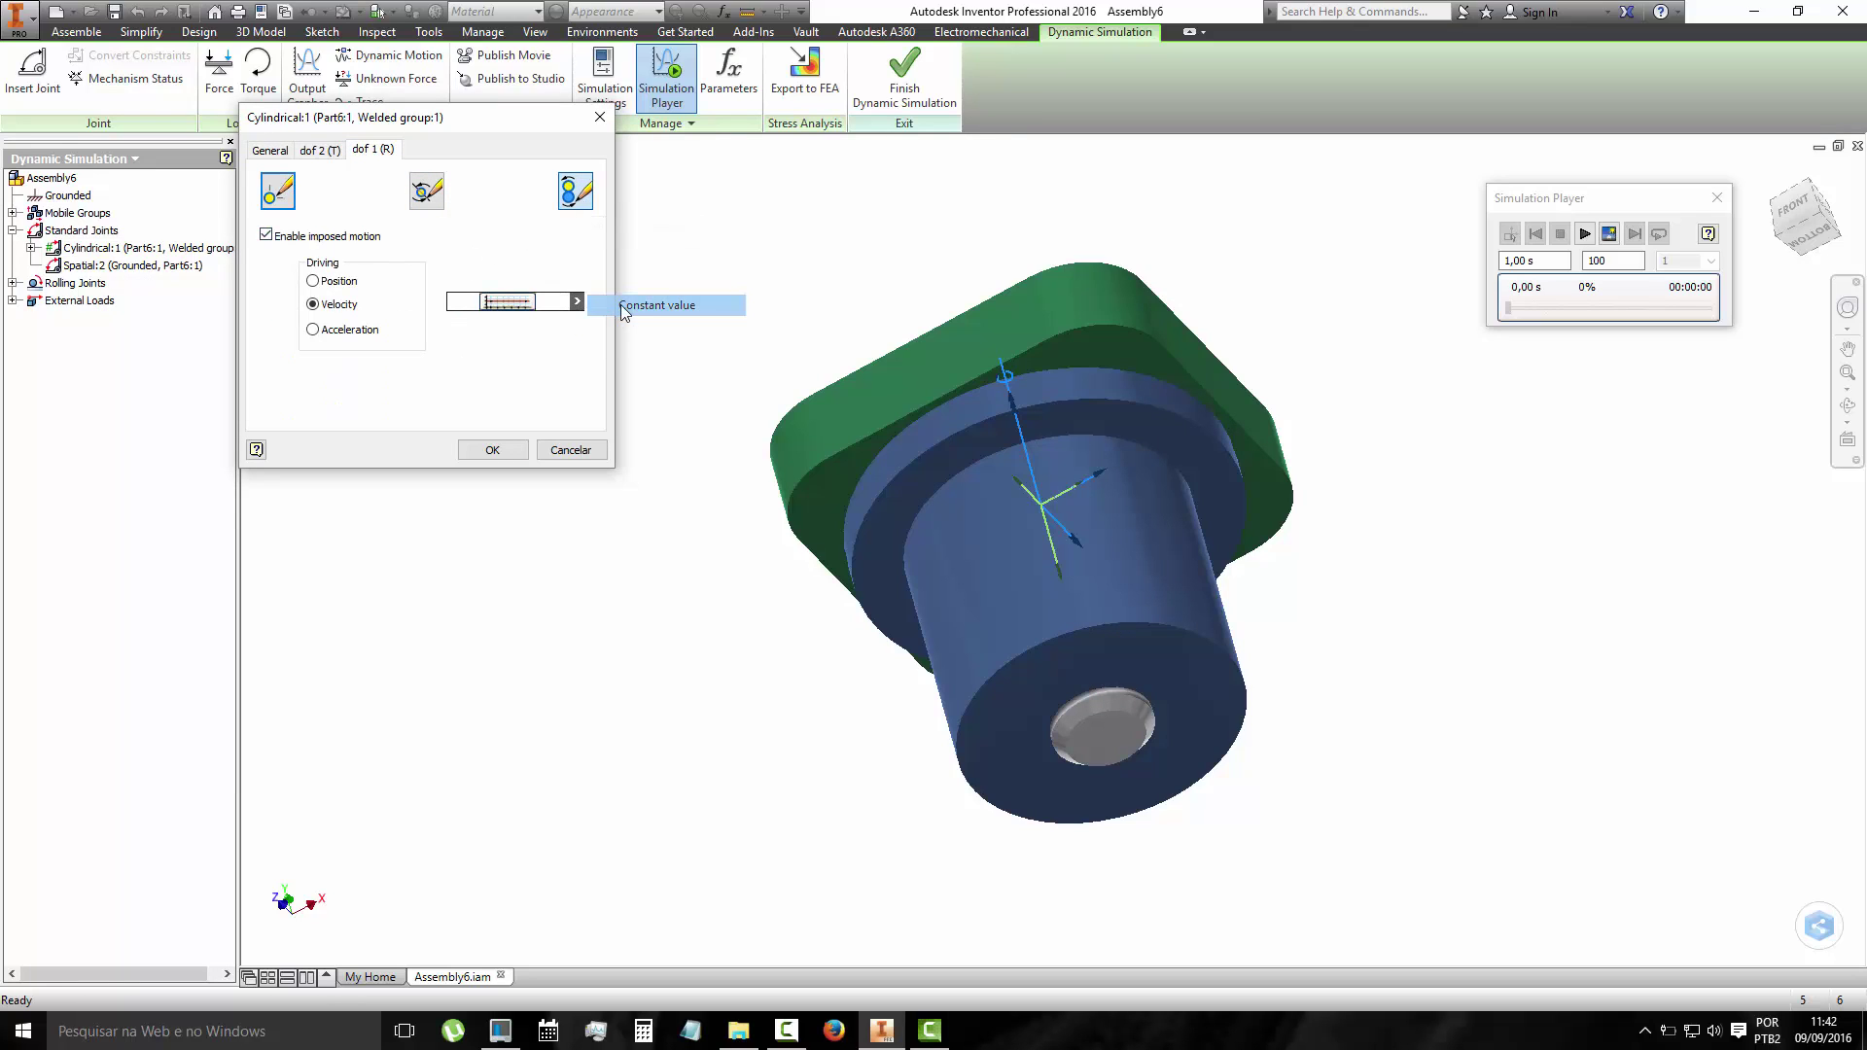
left_click(627, 313)
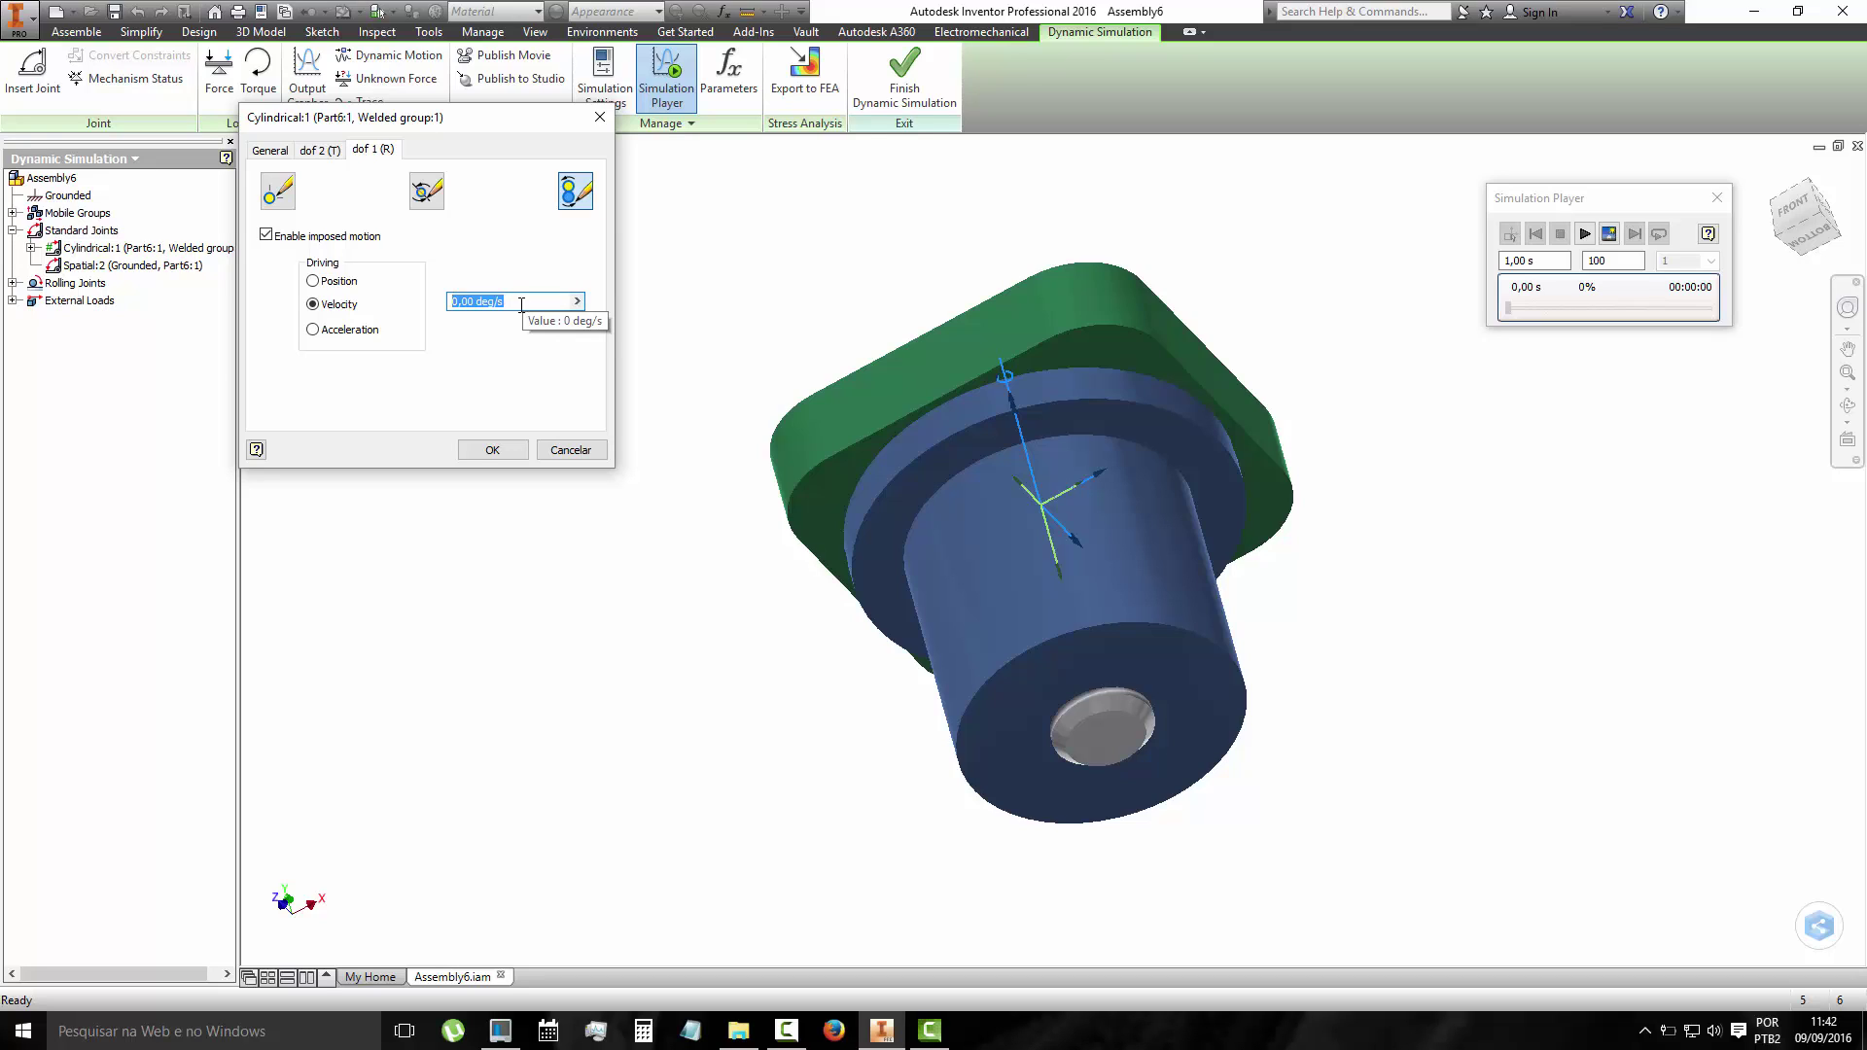
type("45*1")
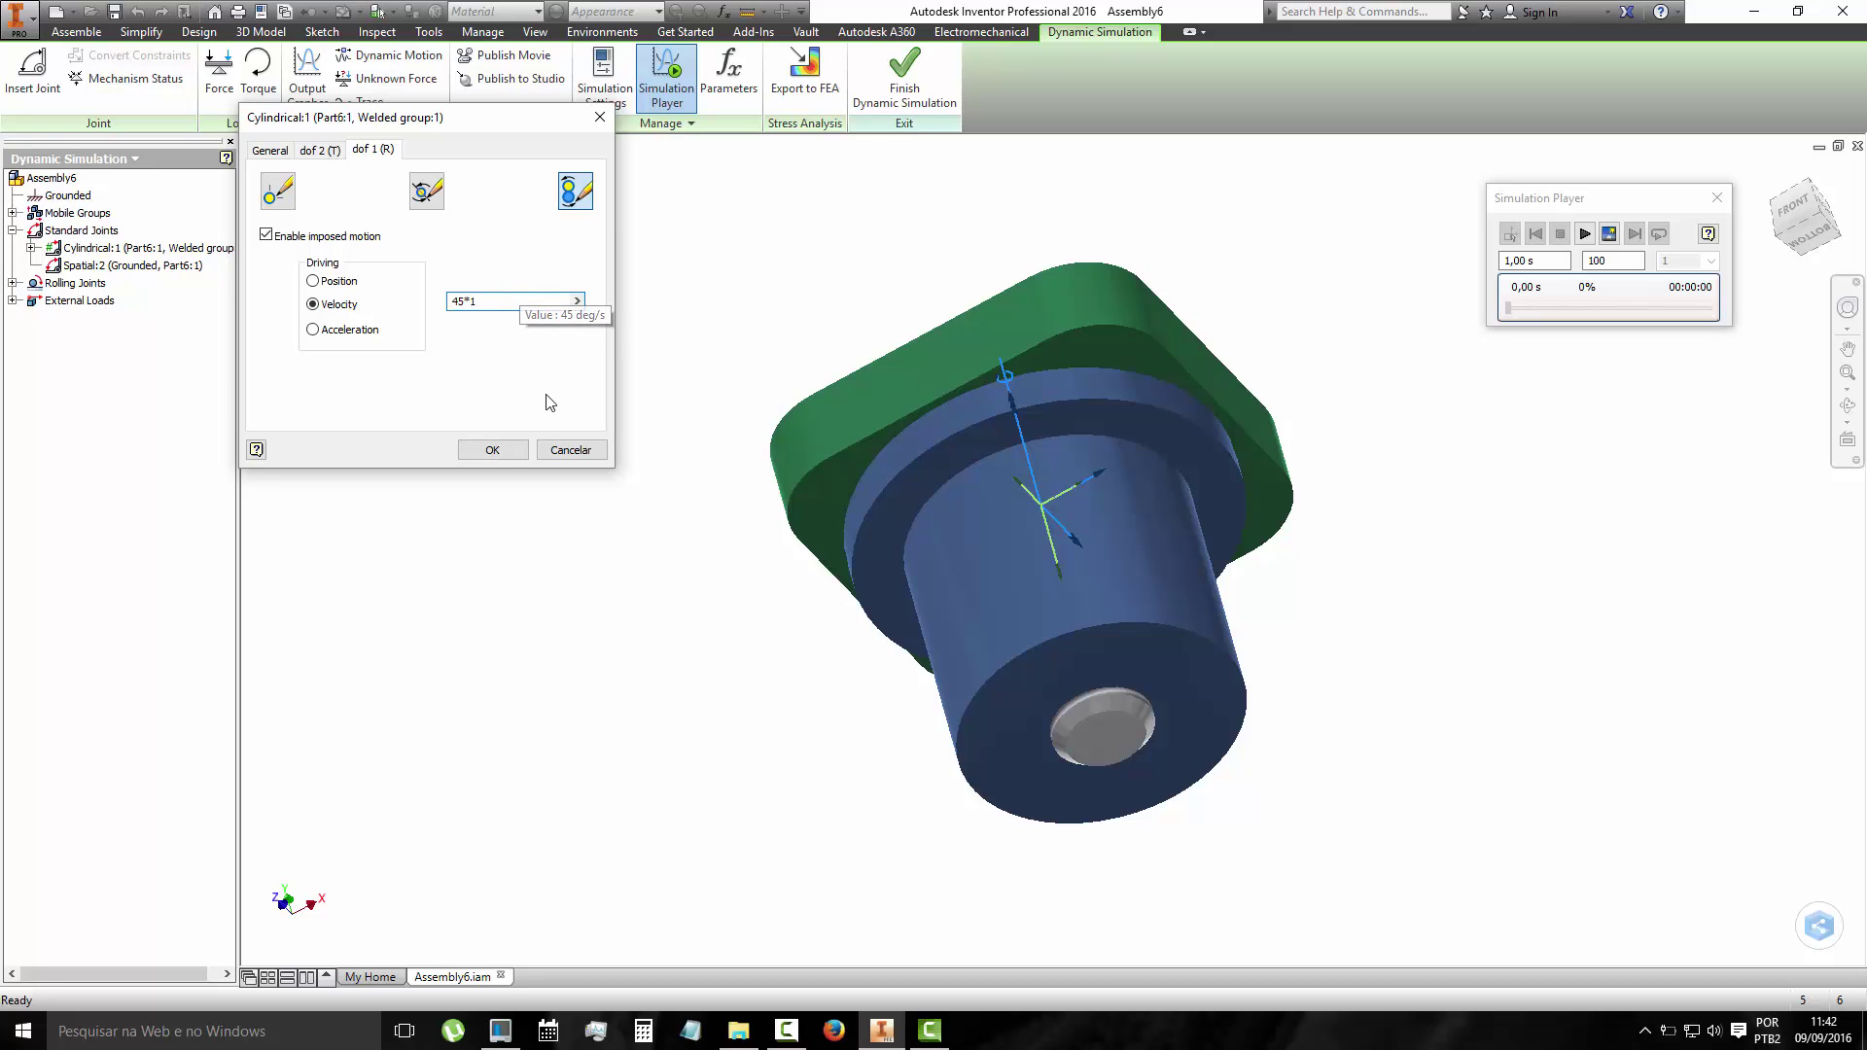
left_click(491, 448)
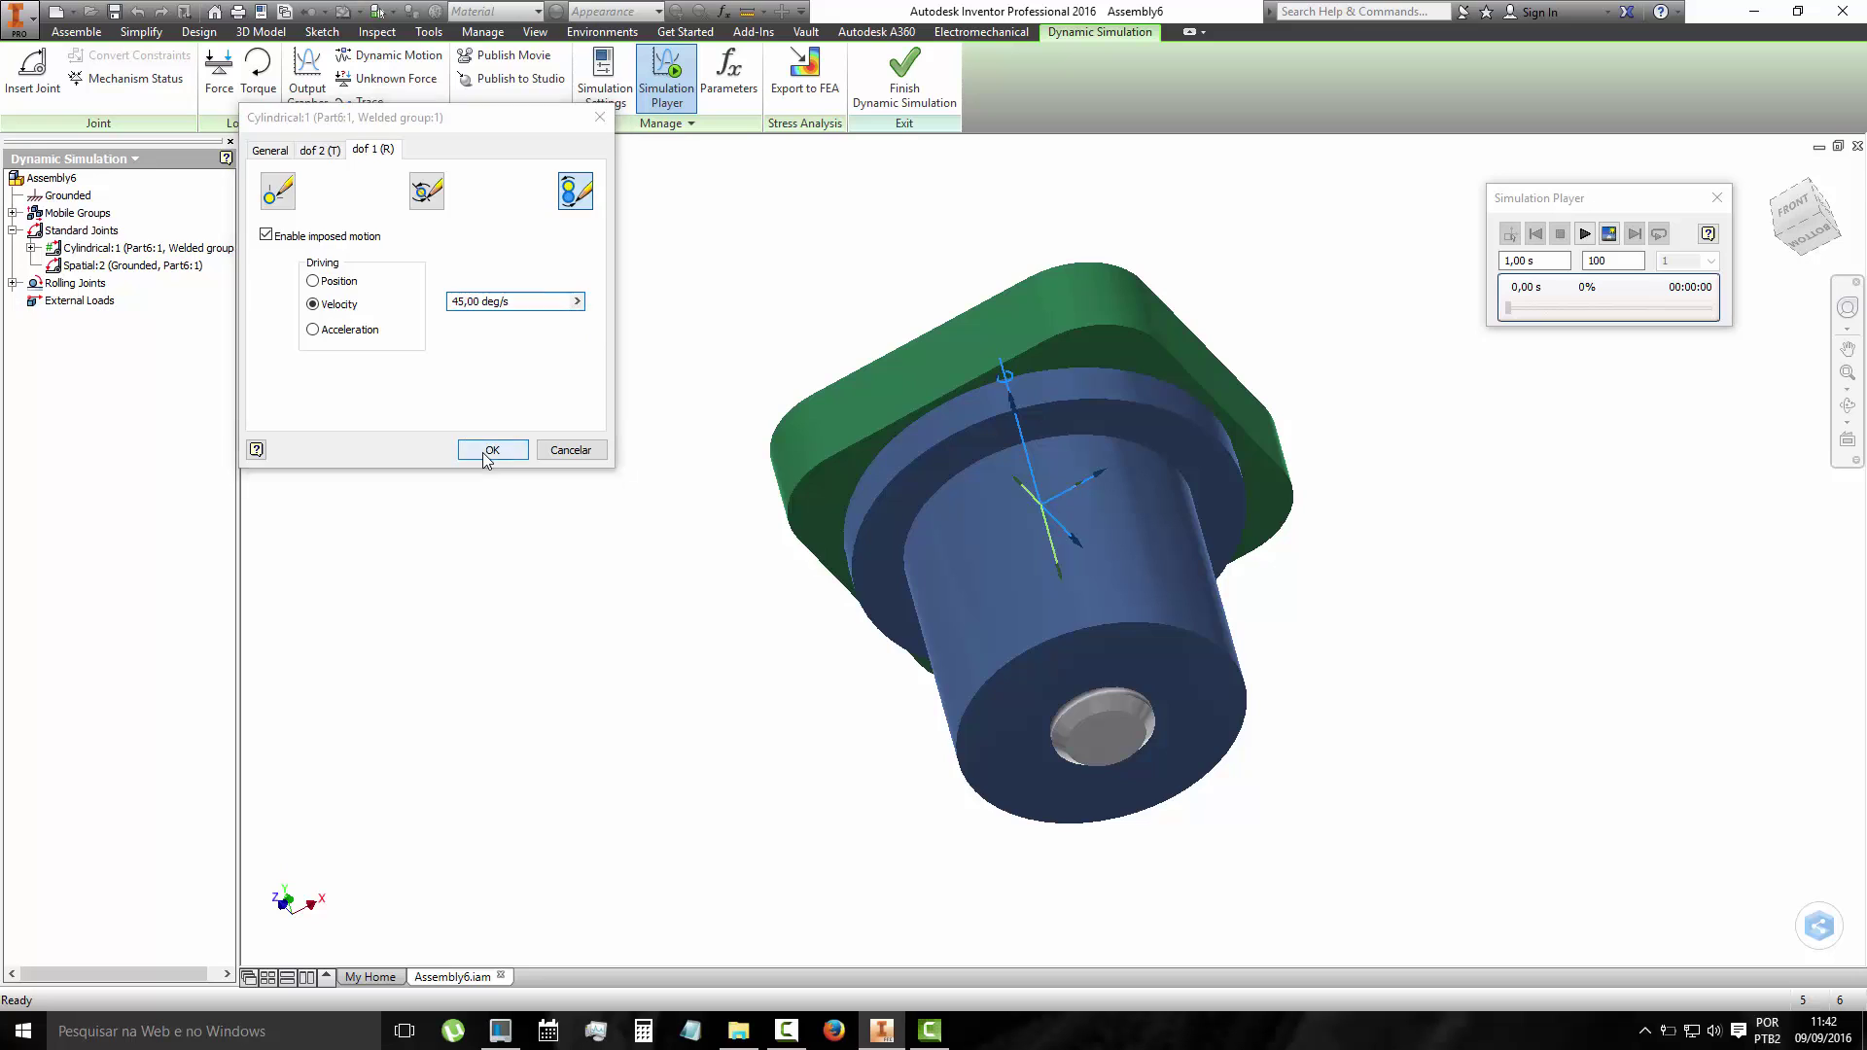
From the home view tilted to an angle, play the simulation and rewind it.
left_click(1776, 174)
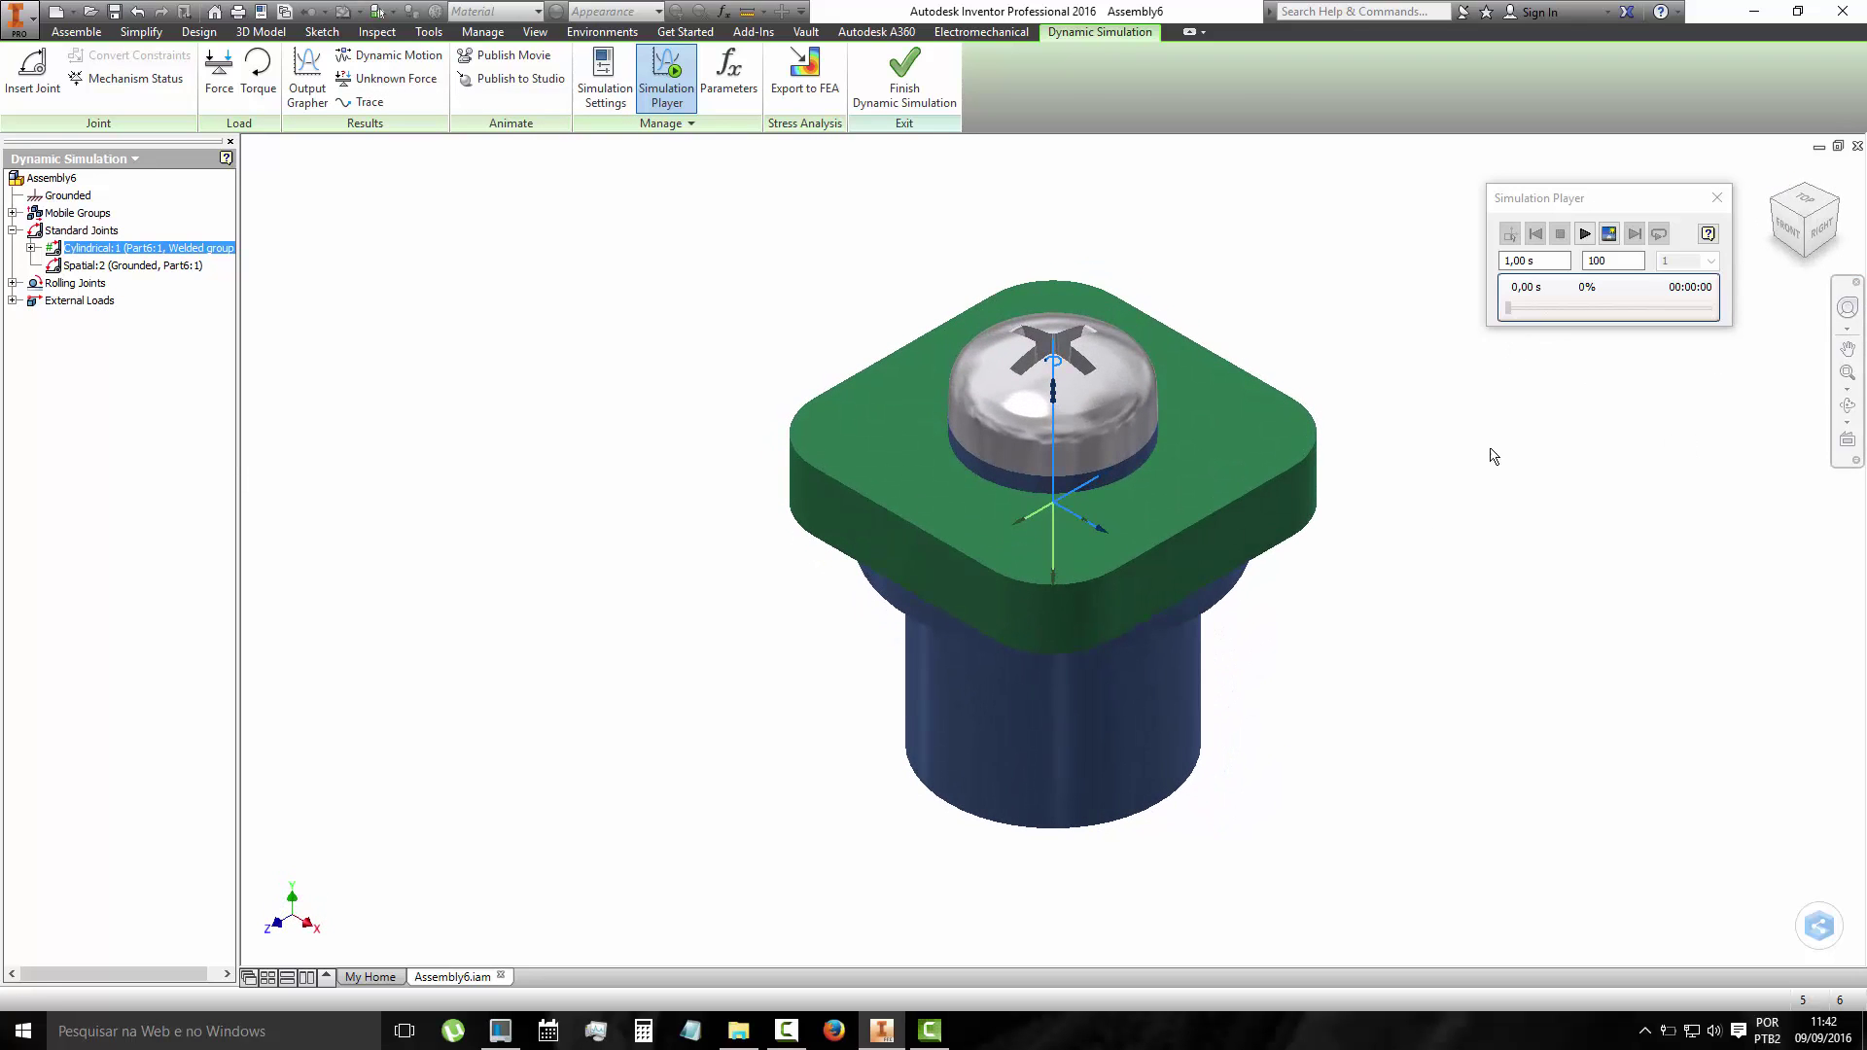
left_click(1848, 406)
mouse_move(1231, 461)
left_mouse_down()
mouse_move(1282, 491)
mouse_move(1413, 488)
mouse_move(1430, 462)
left_mouse_up()
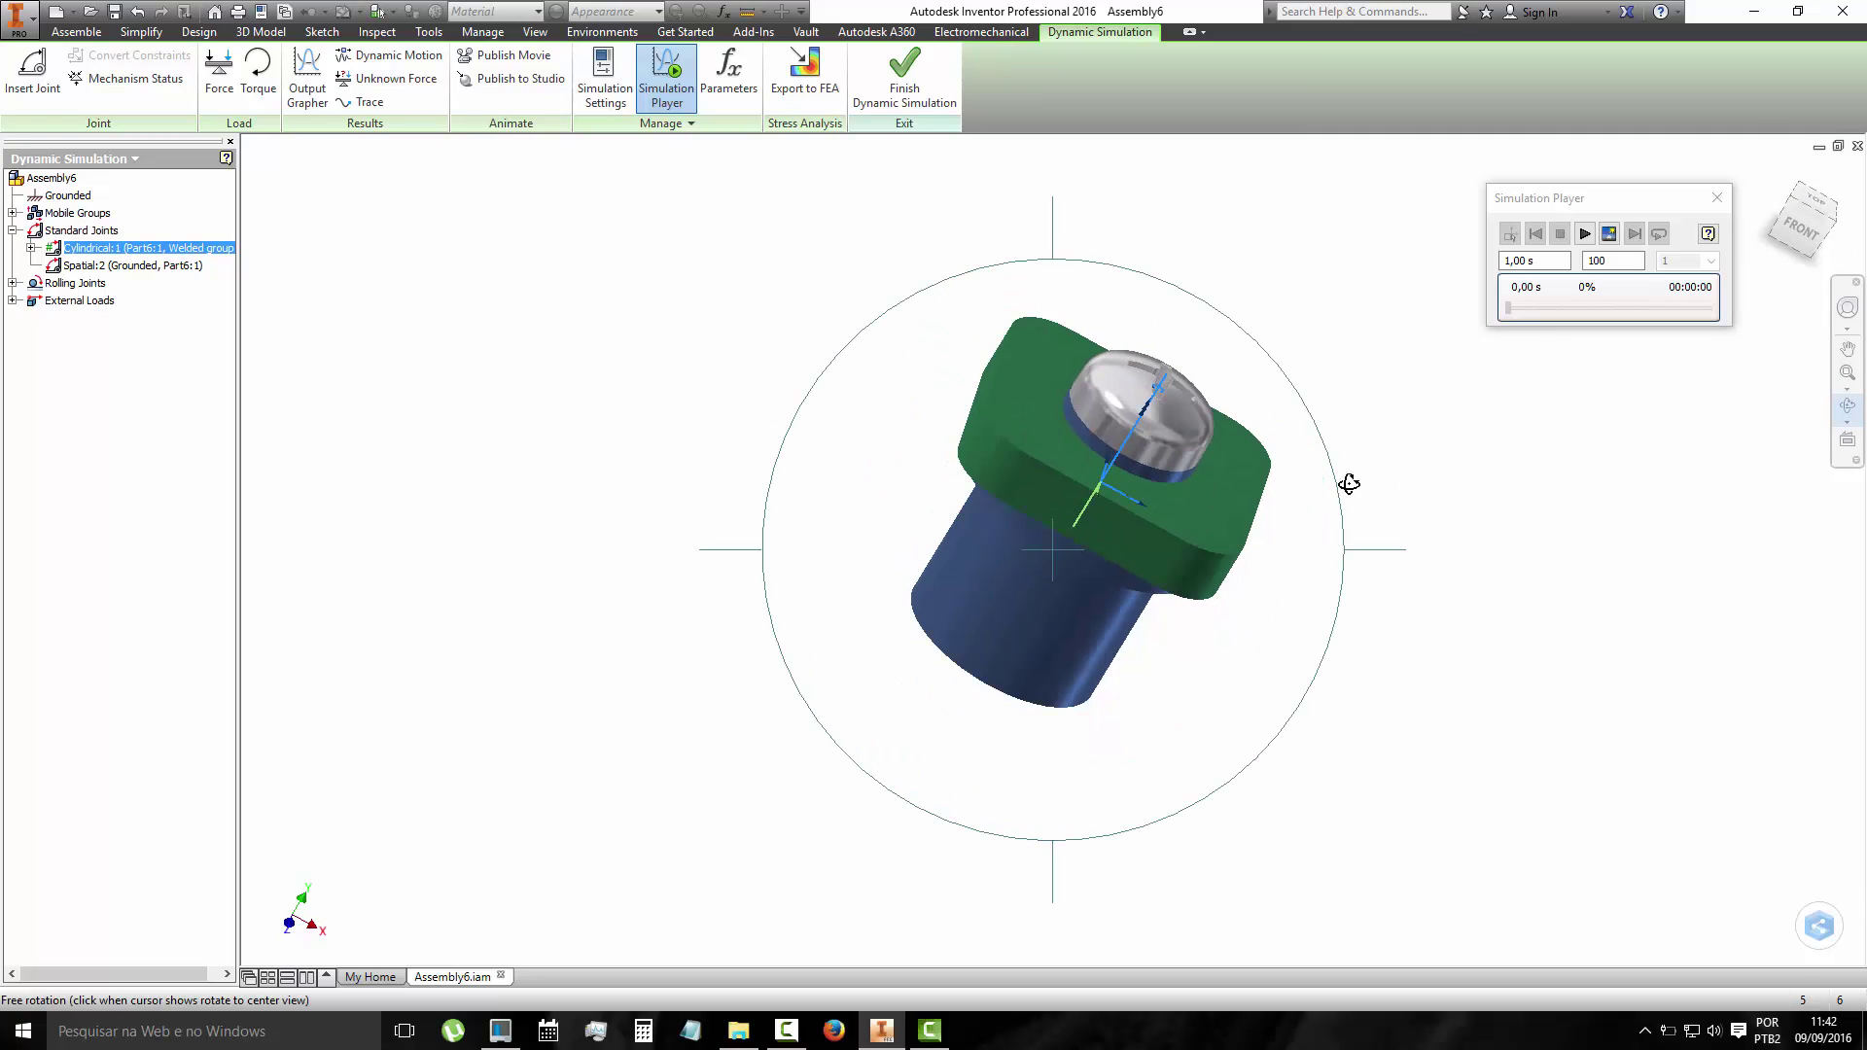
key("Escape")
left_click(1585, 235)
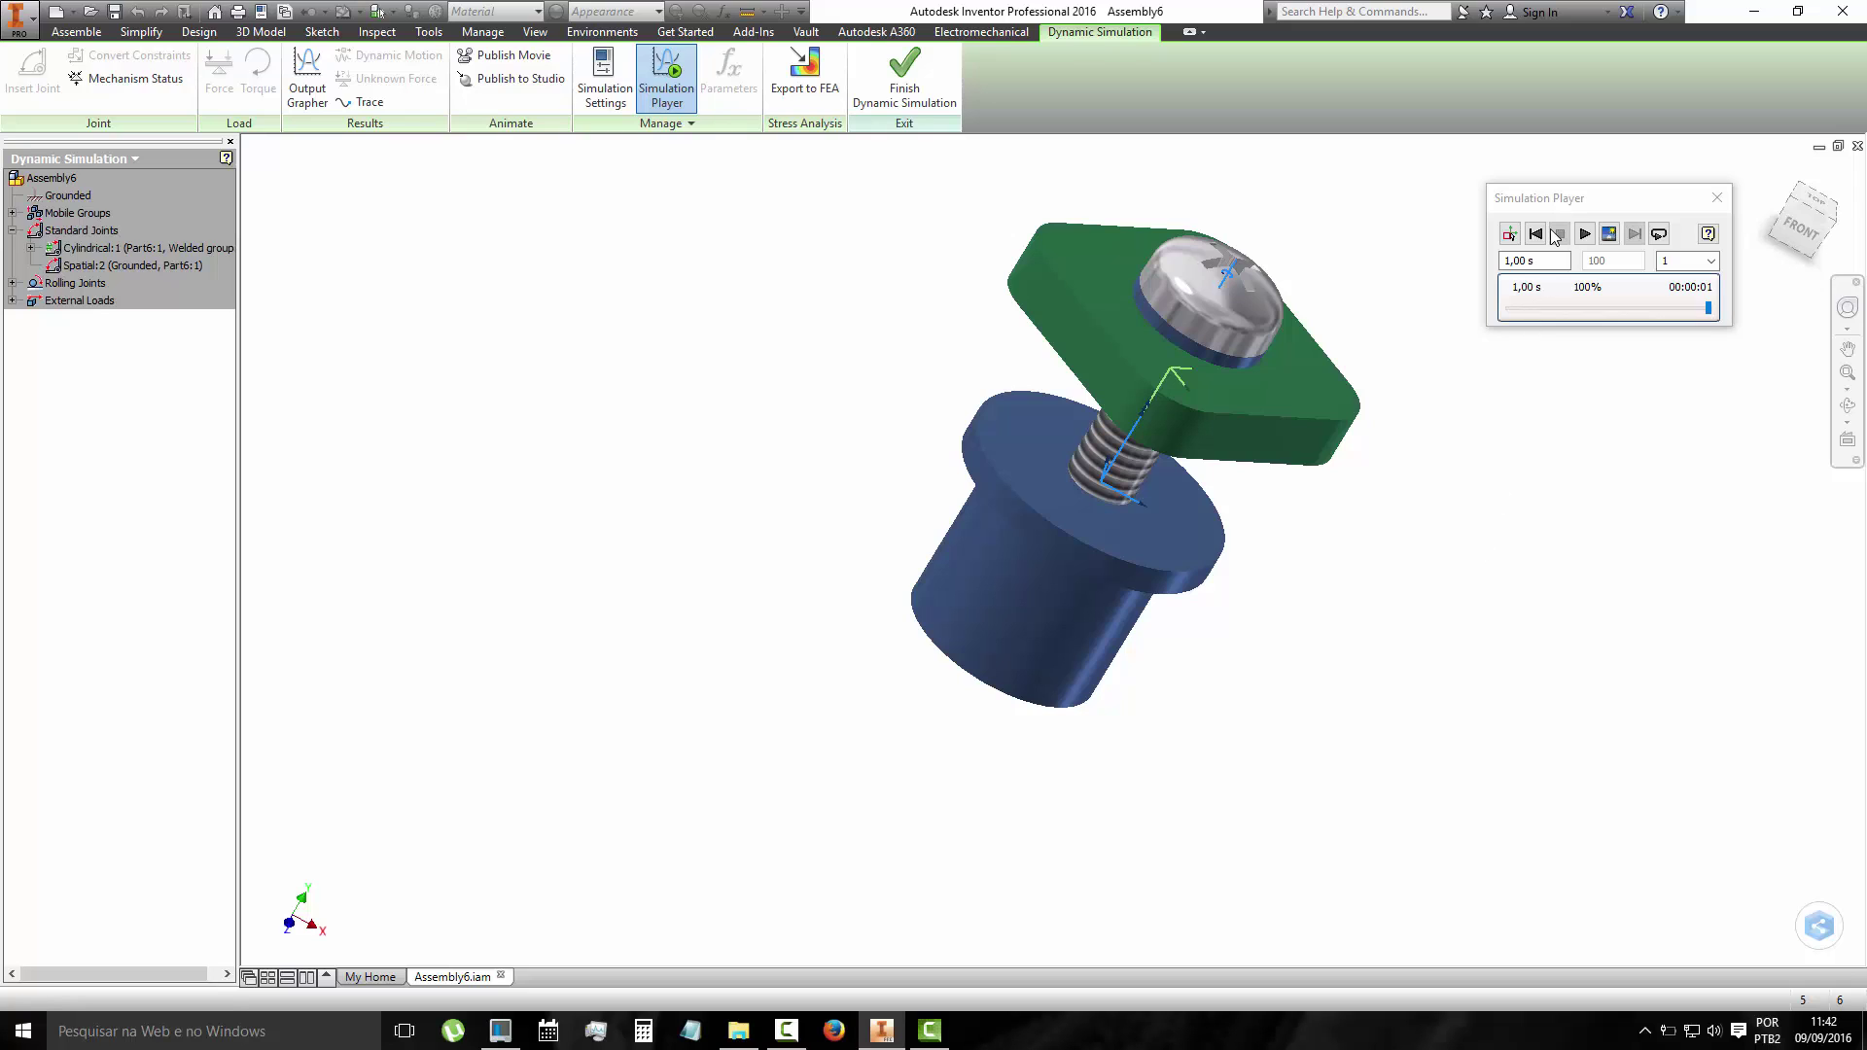
left_click(1535, 234)
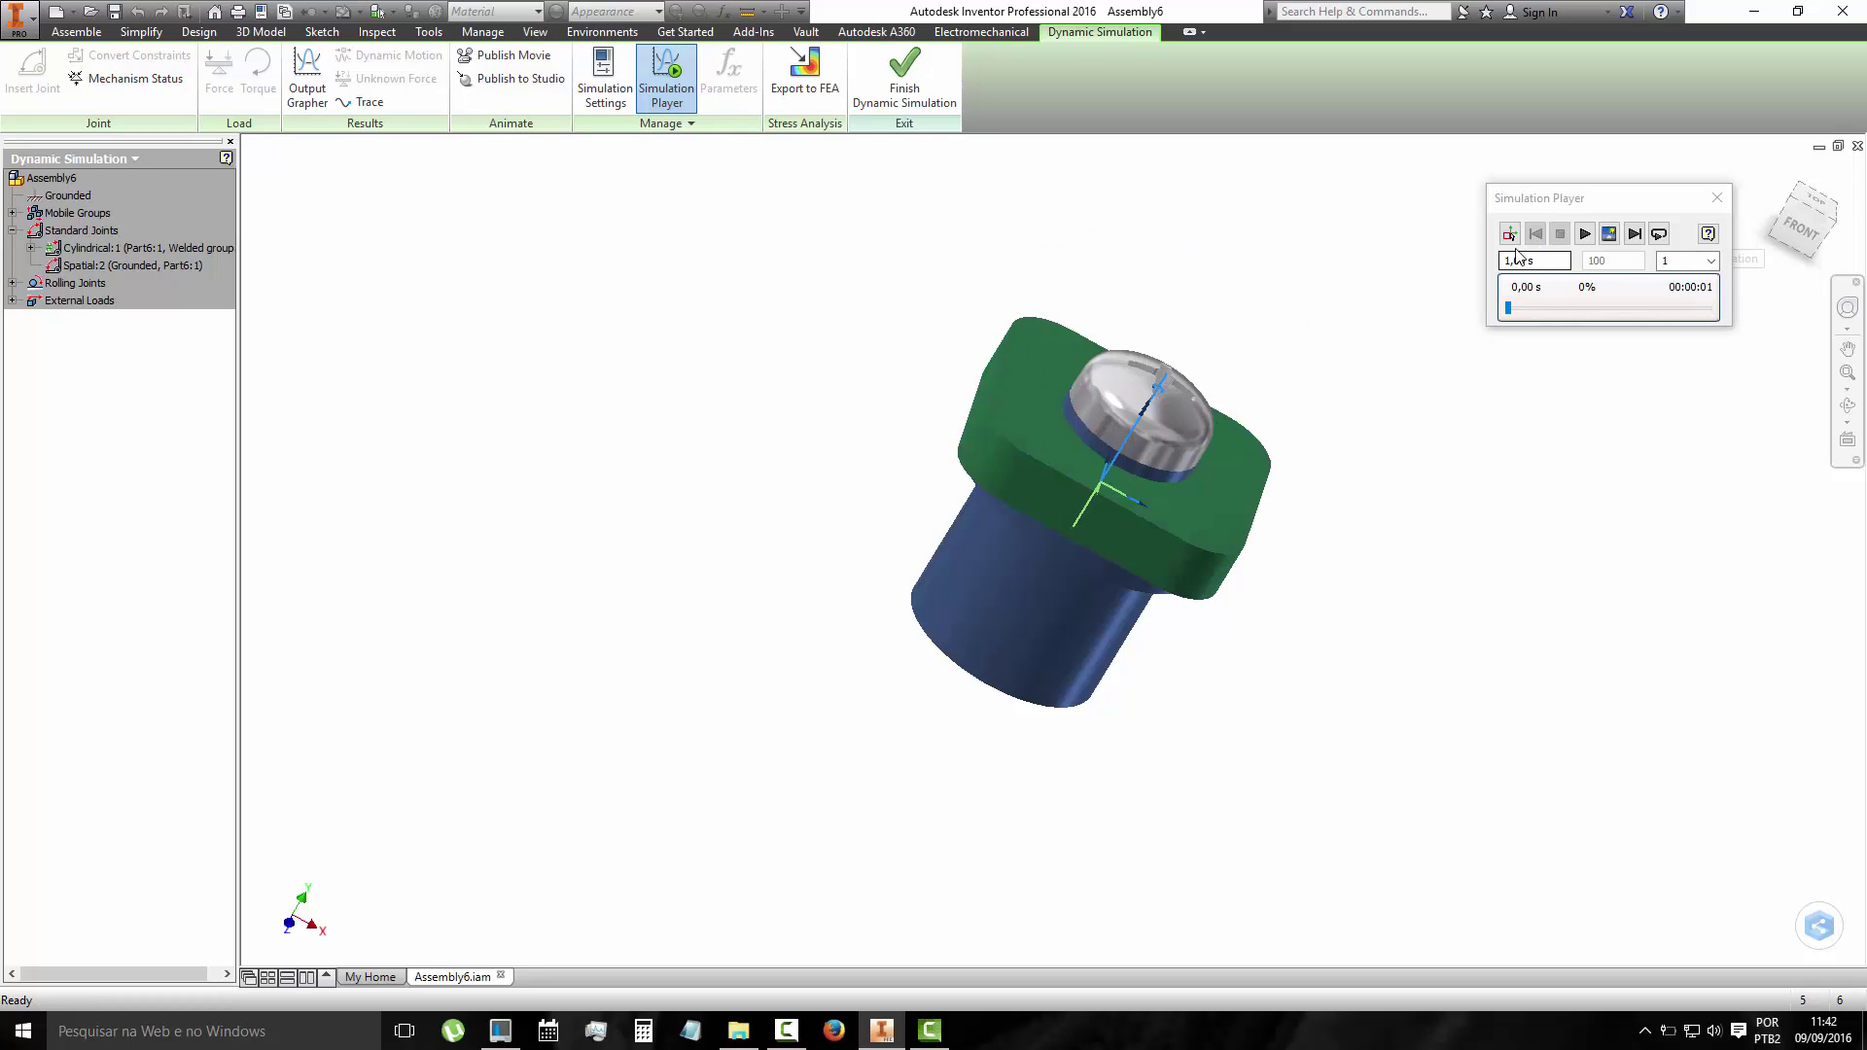
Replay the simulation from the front view, then orbit to look down on the screw head.
left_click(1801, 226)
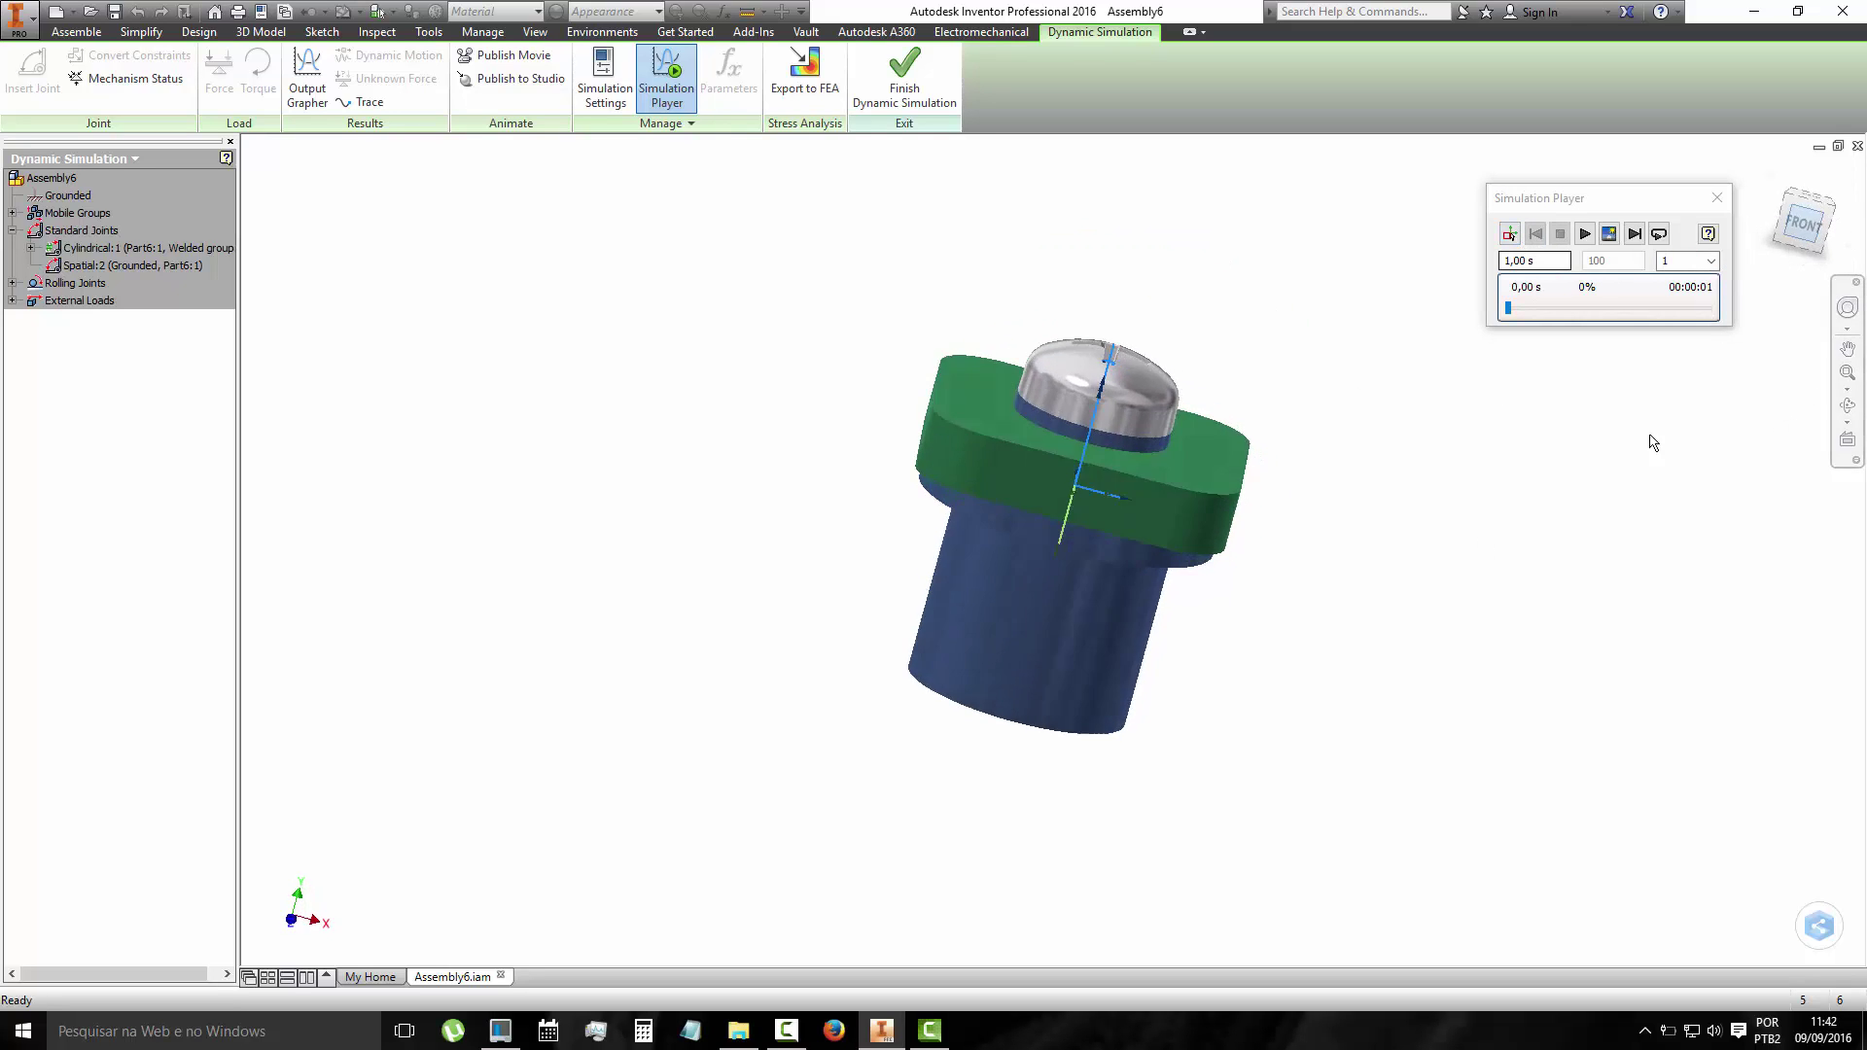
left_click(1585, 234)
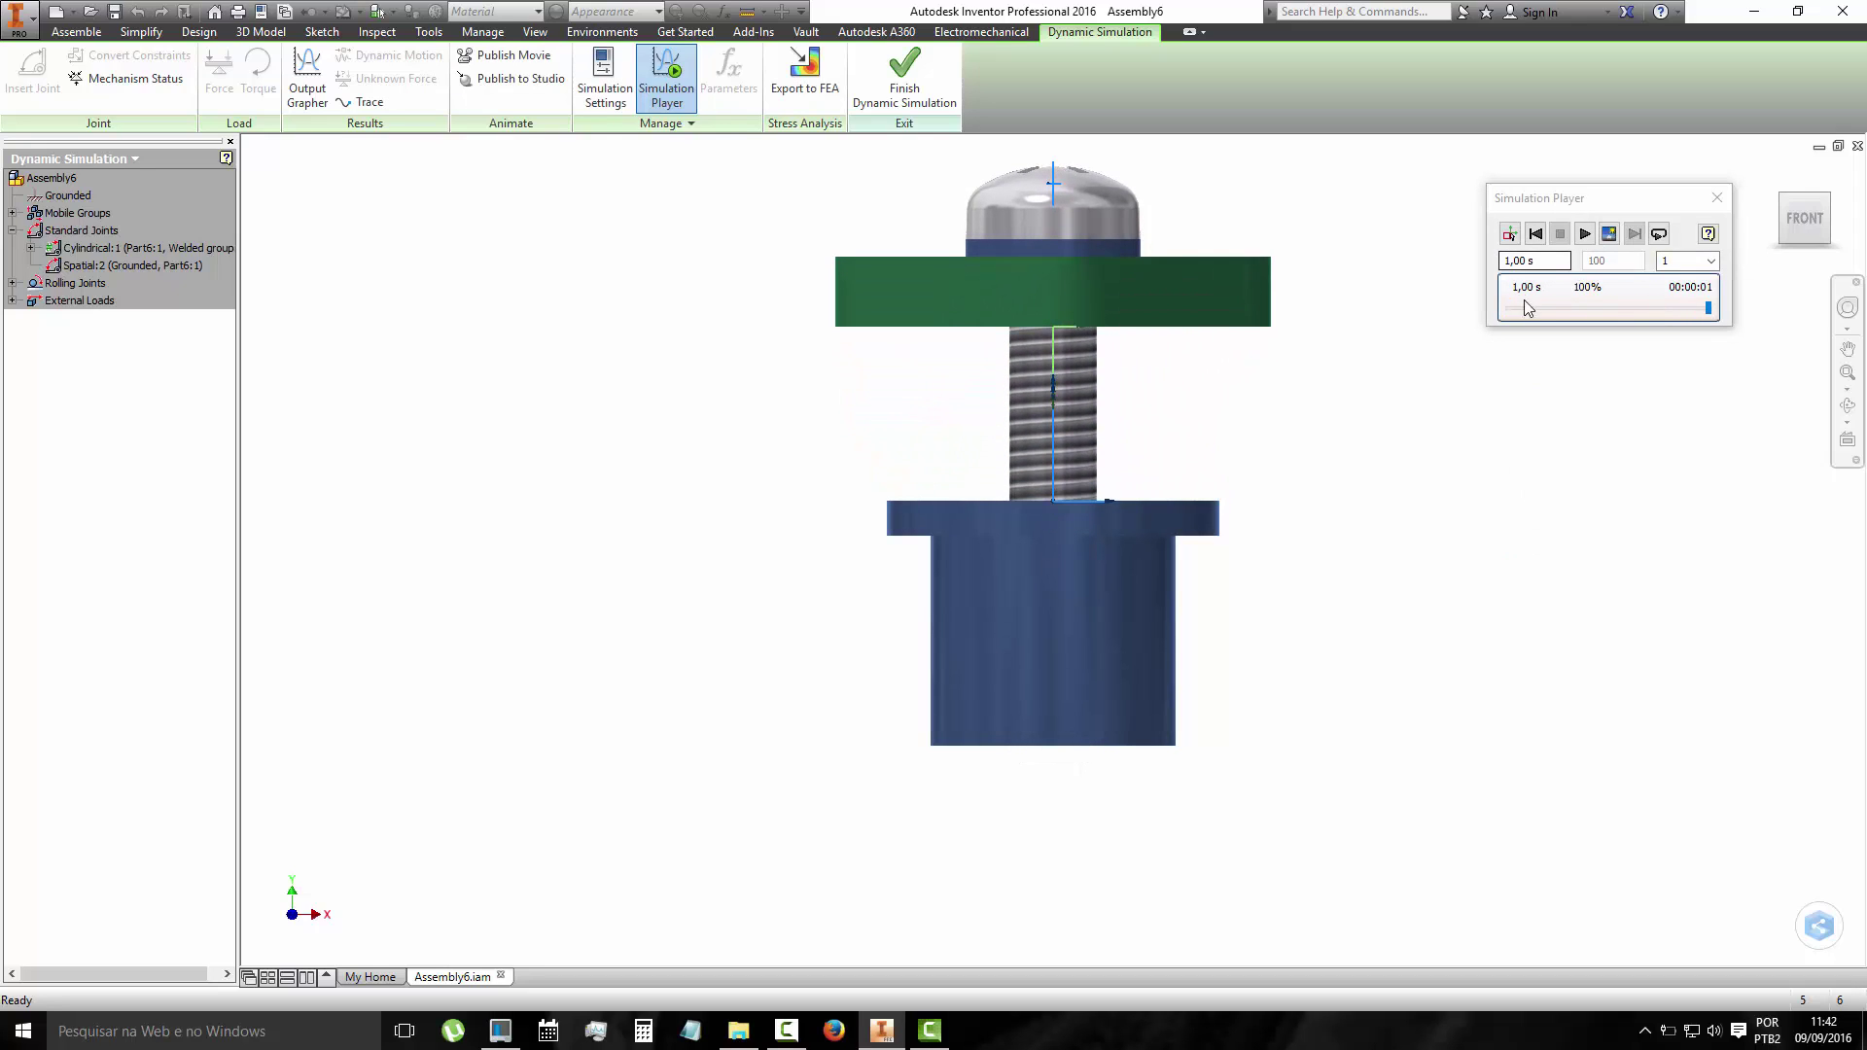
left_click(1509, 234)
left_click(1585, 235)
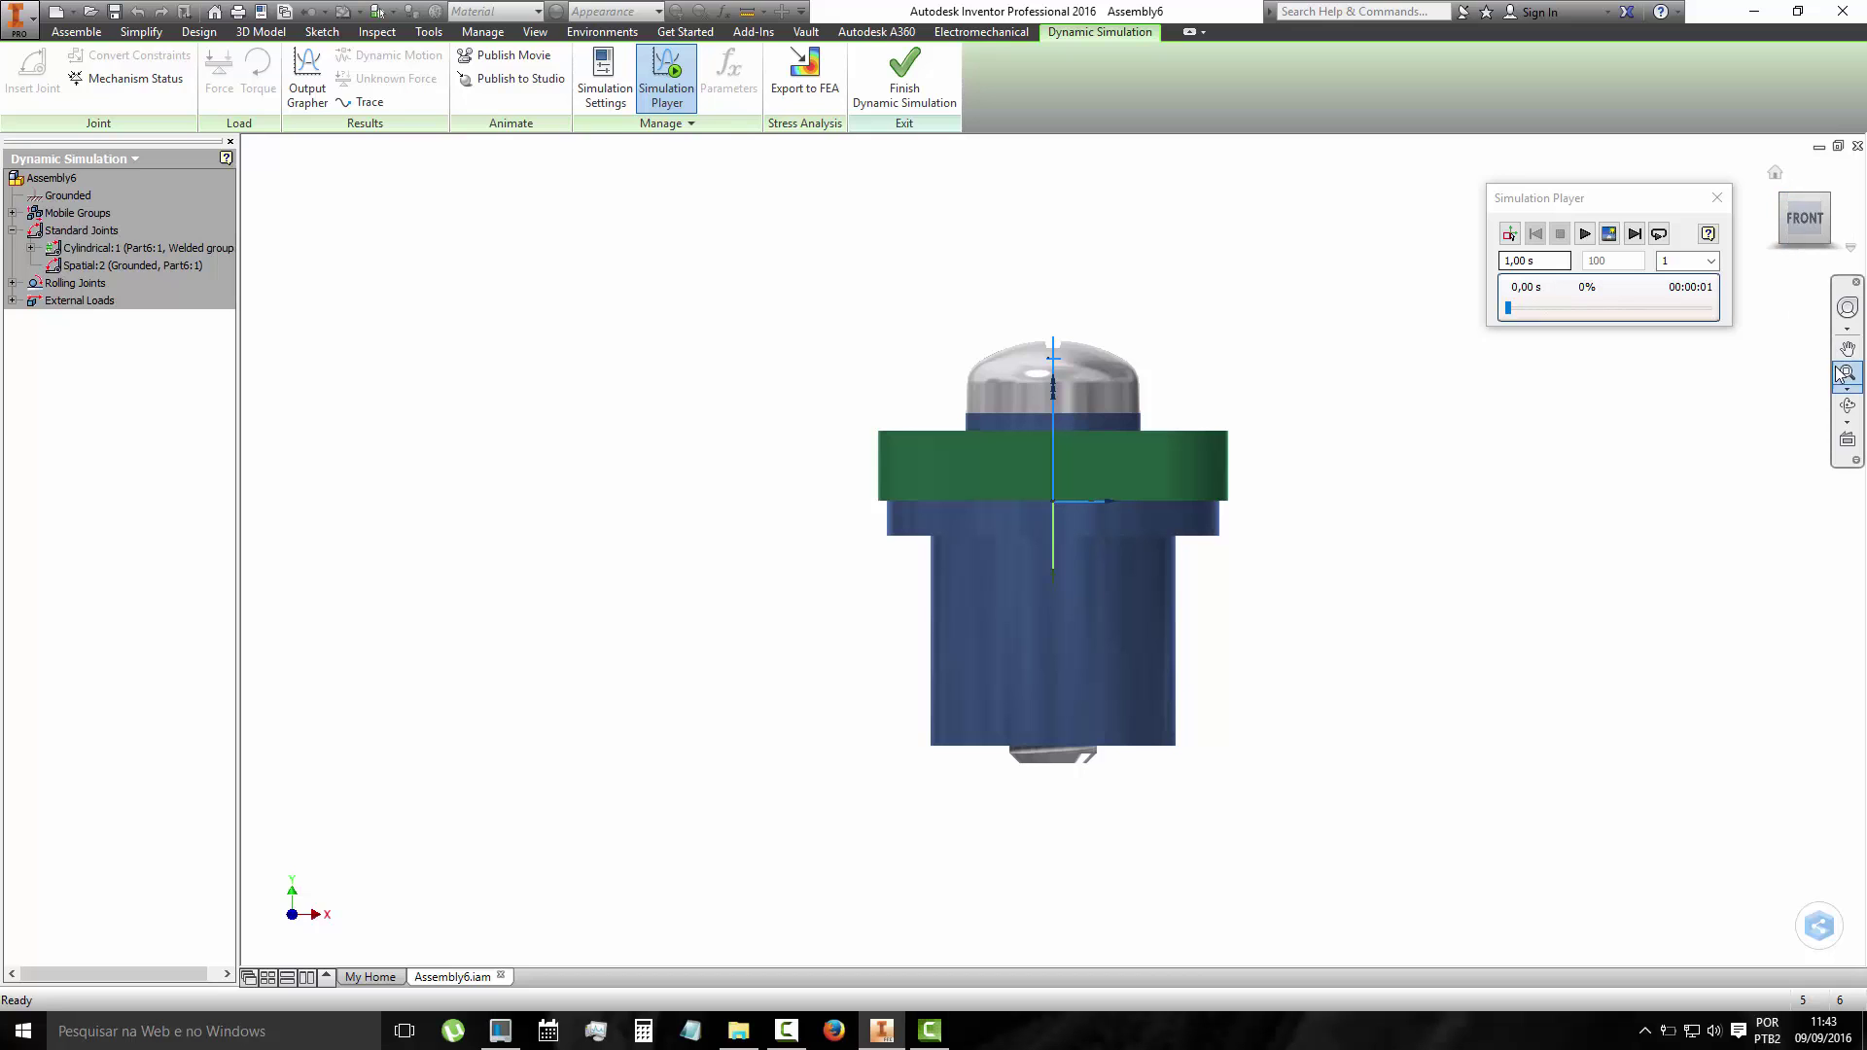
left_click(1846, 406)
mouse_move(1096, 464)
left_mouse_down()
mouse_move(1030, 678)
mouse_move(912, 468)
mouse_move(821, 421)
left_mouse_up()
key("Escape")
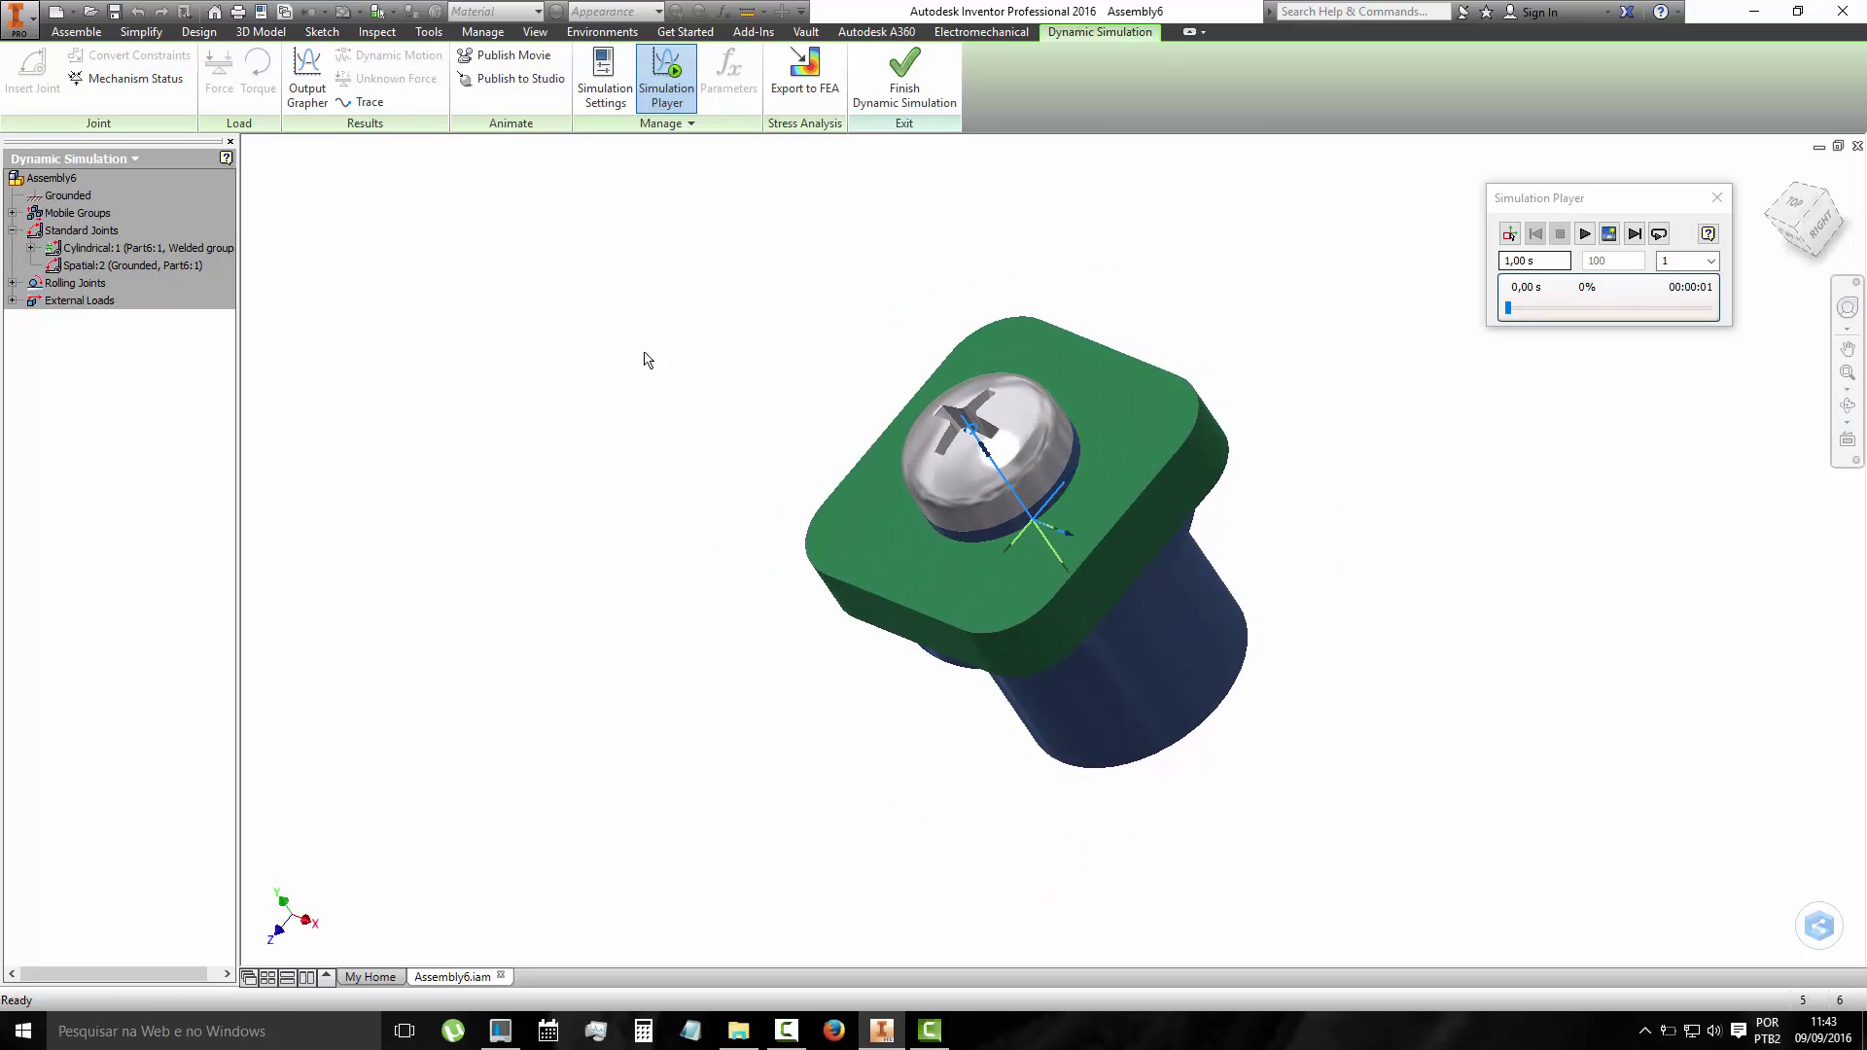
Look at the Visual Style list without changing it, then play and rewind the simulation.
left_click(535, 32)
left_click(238, 90)
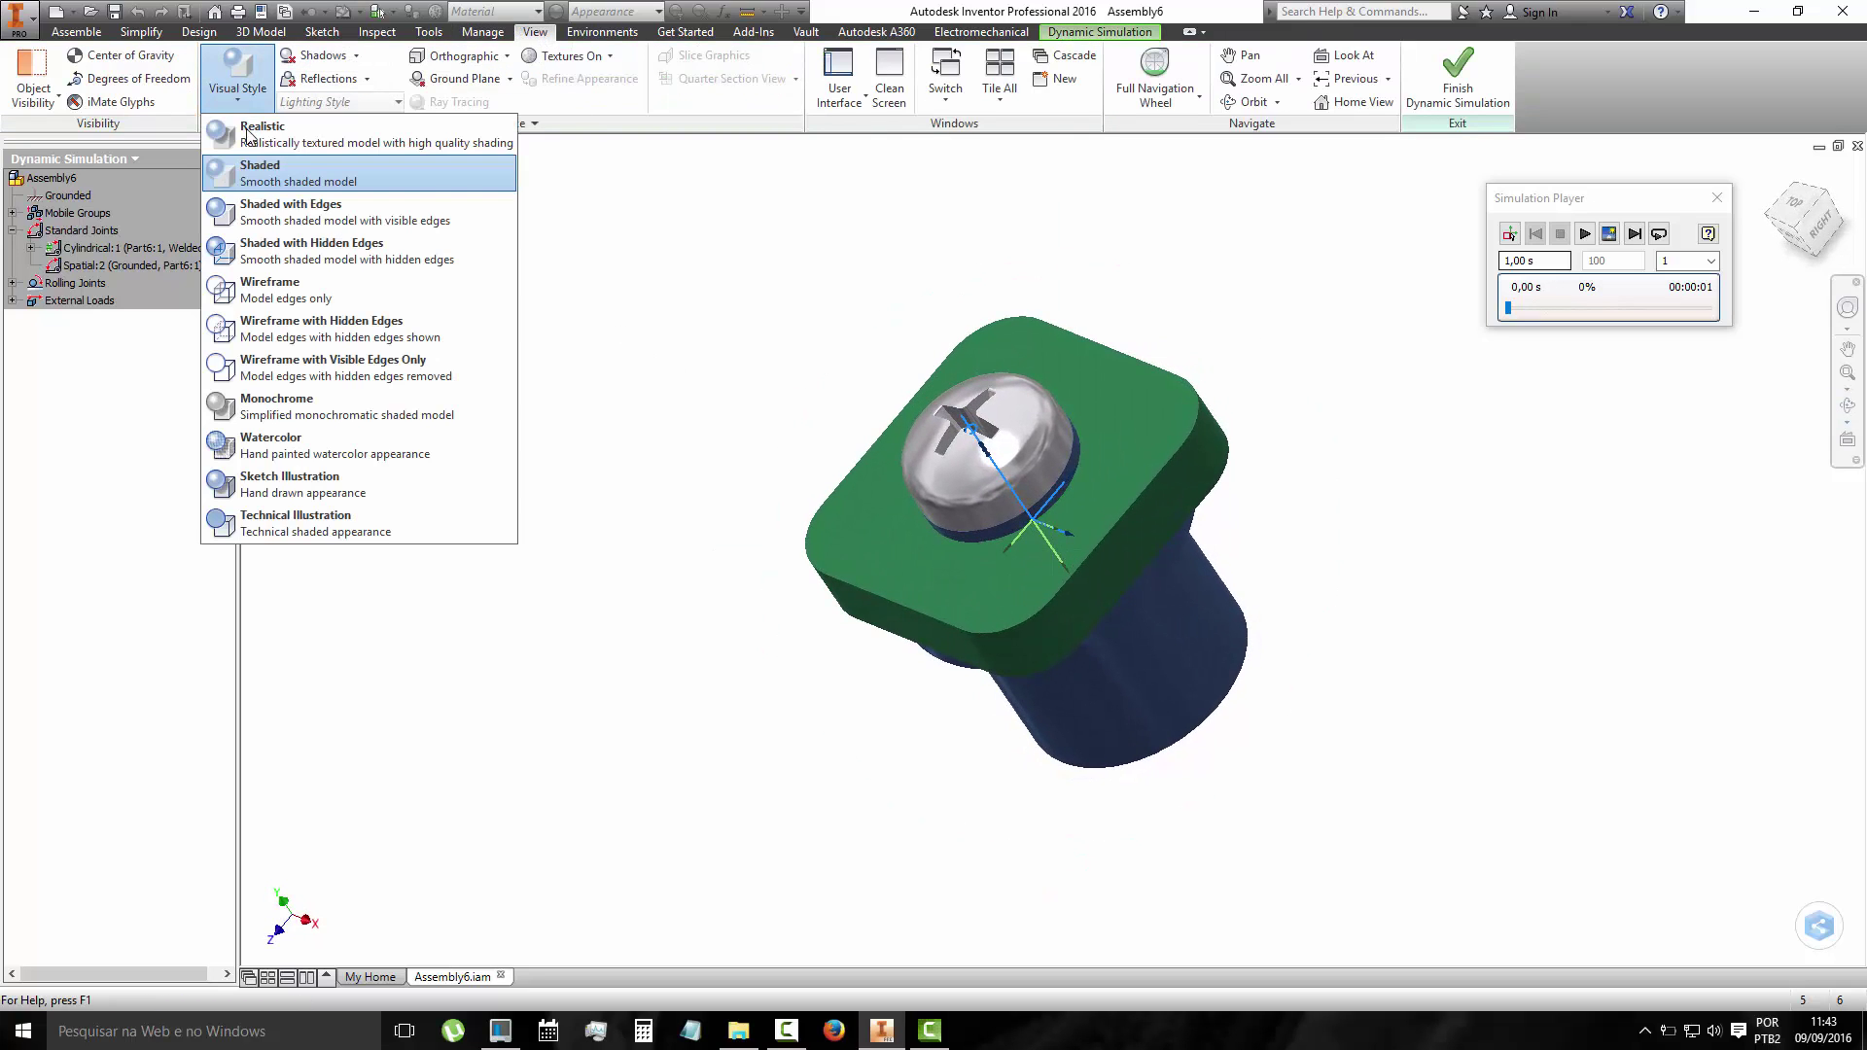
left_click(586, 393)
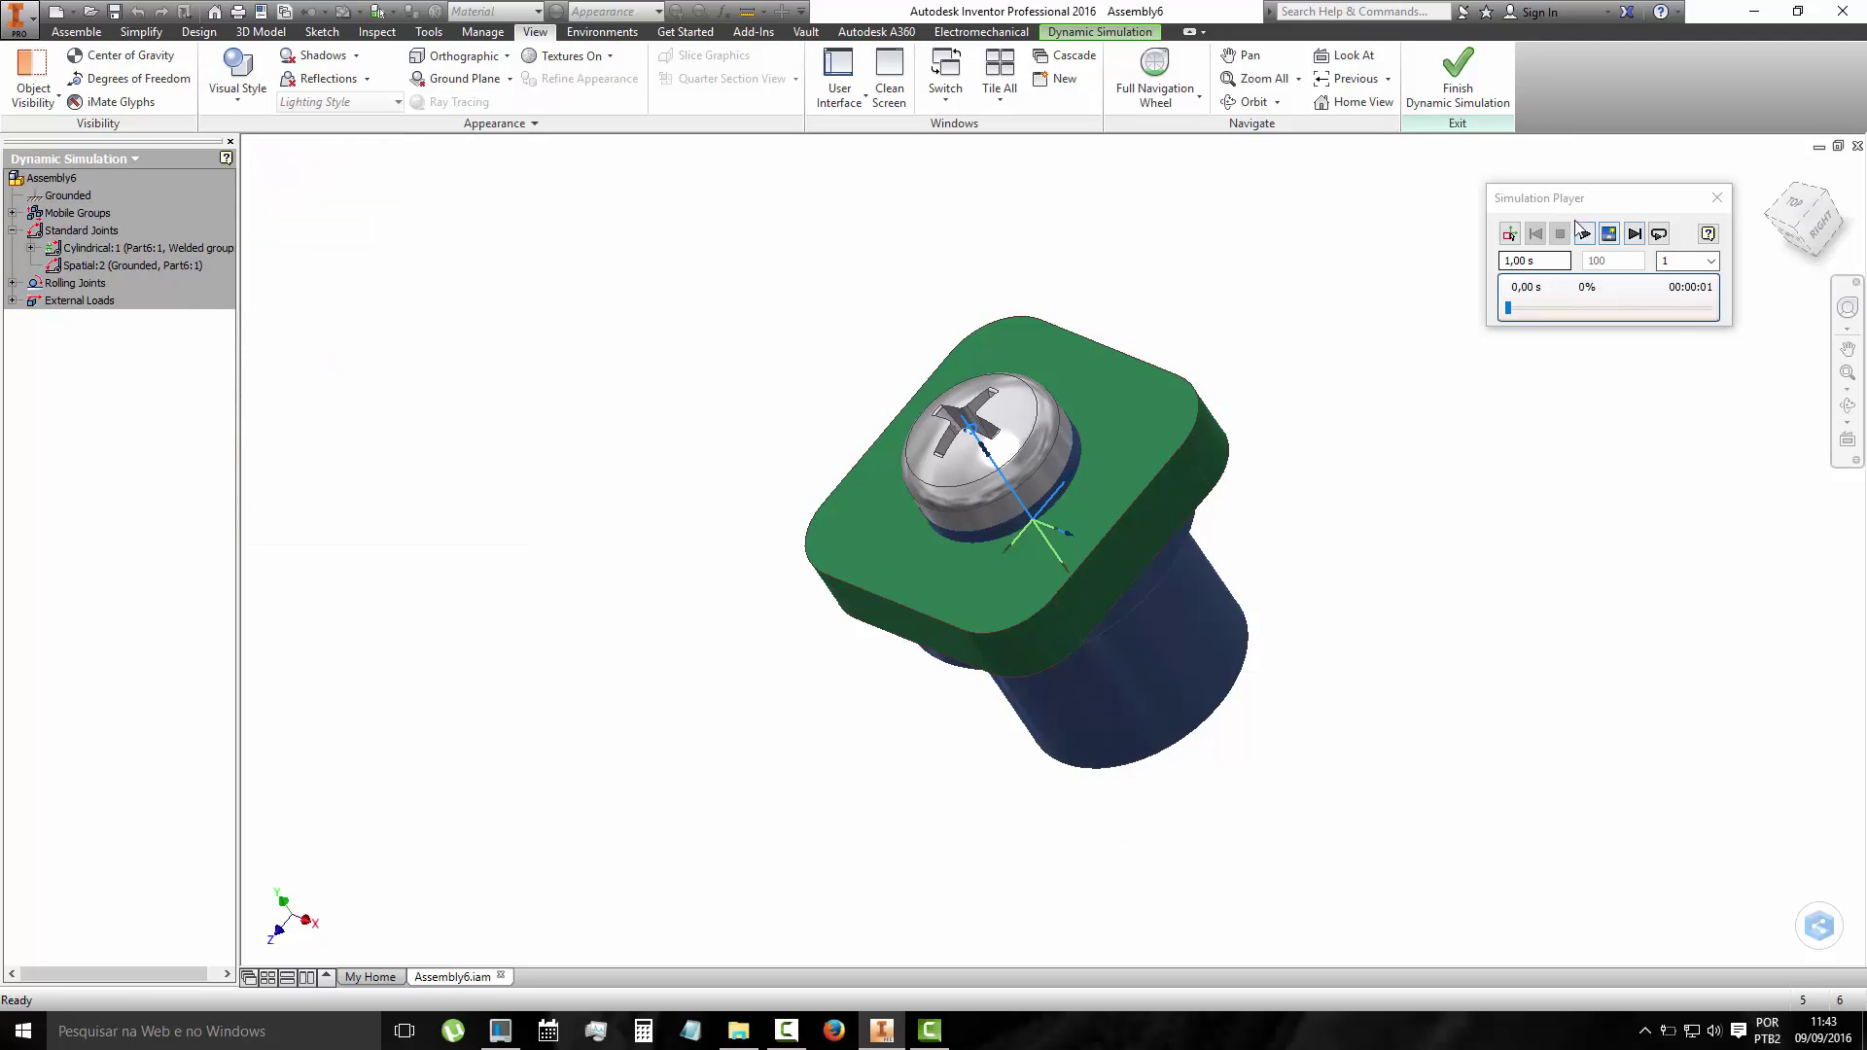
left_click(1582, 234)
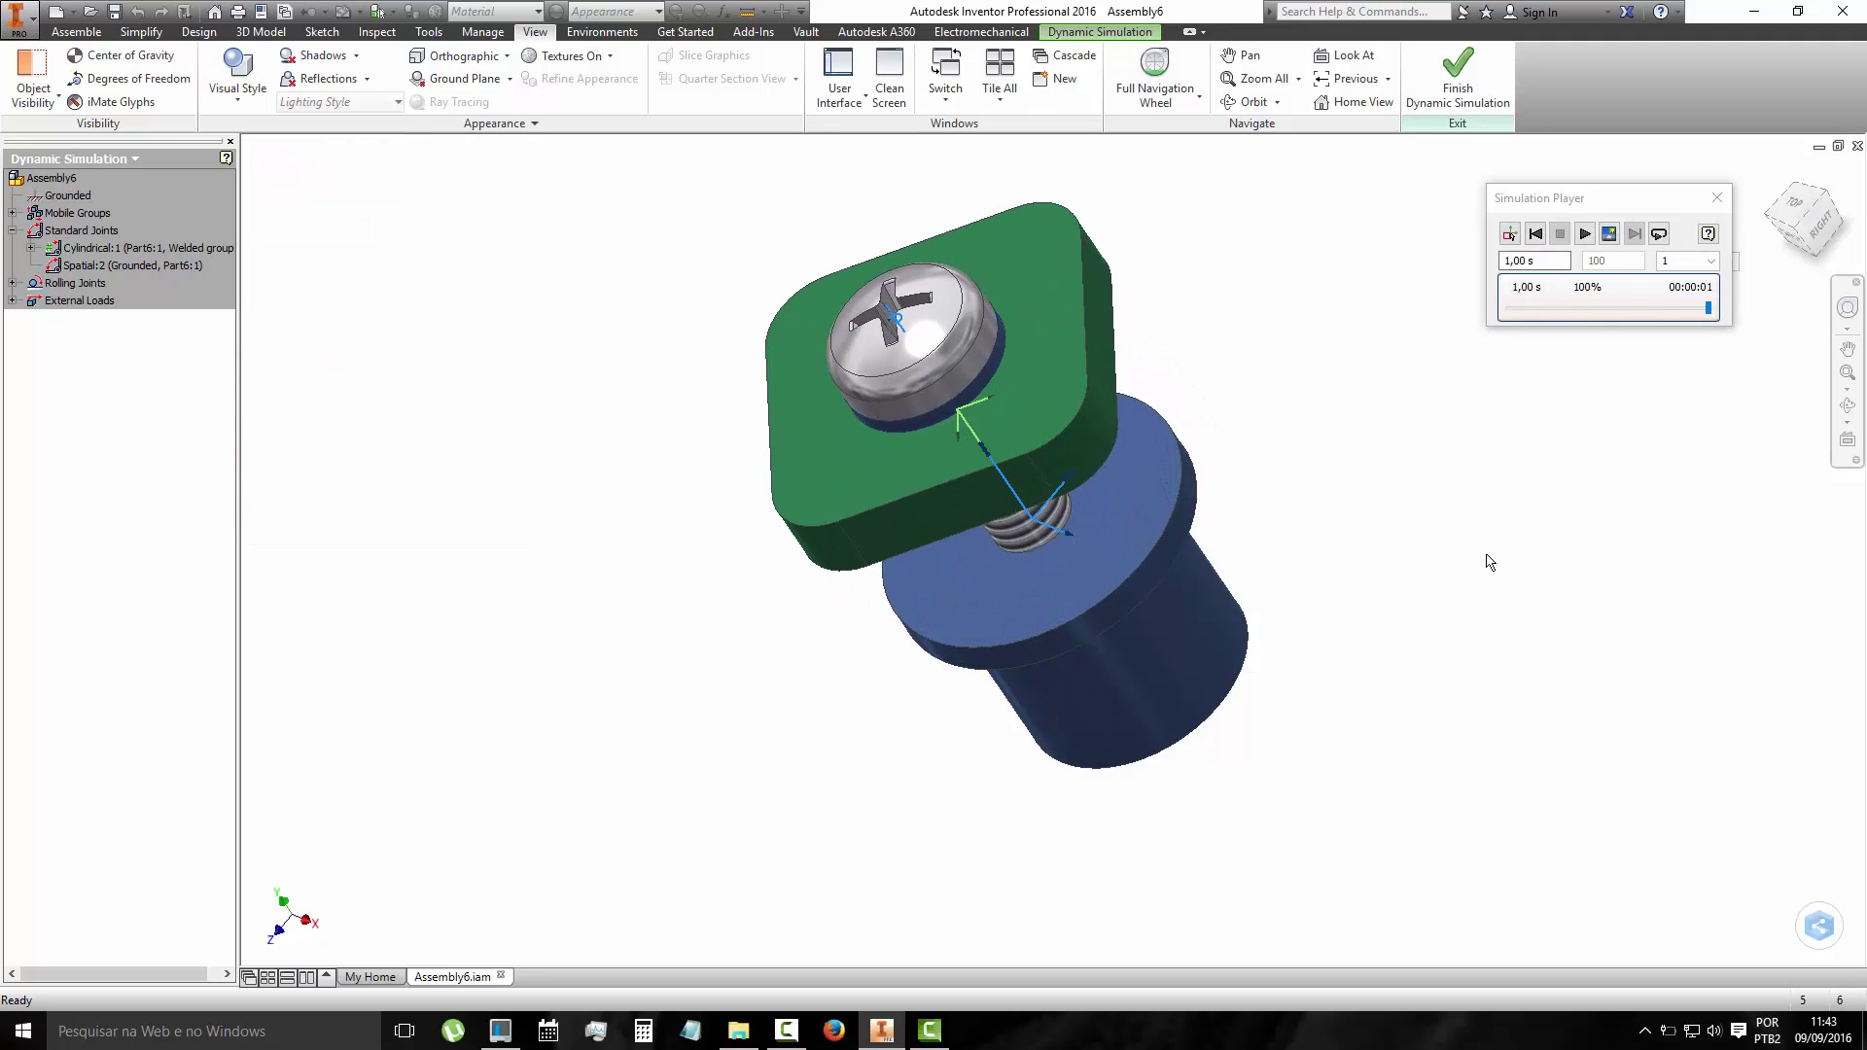
left_click(1536, 234)
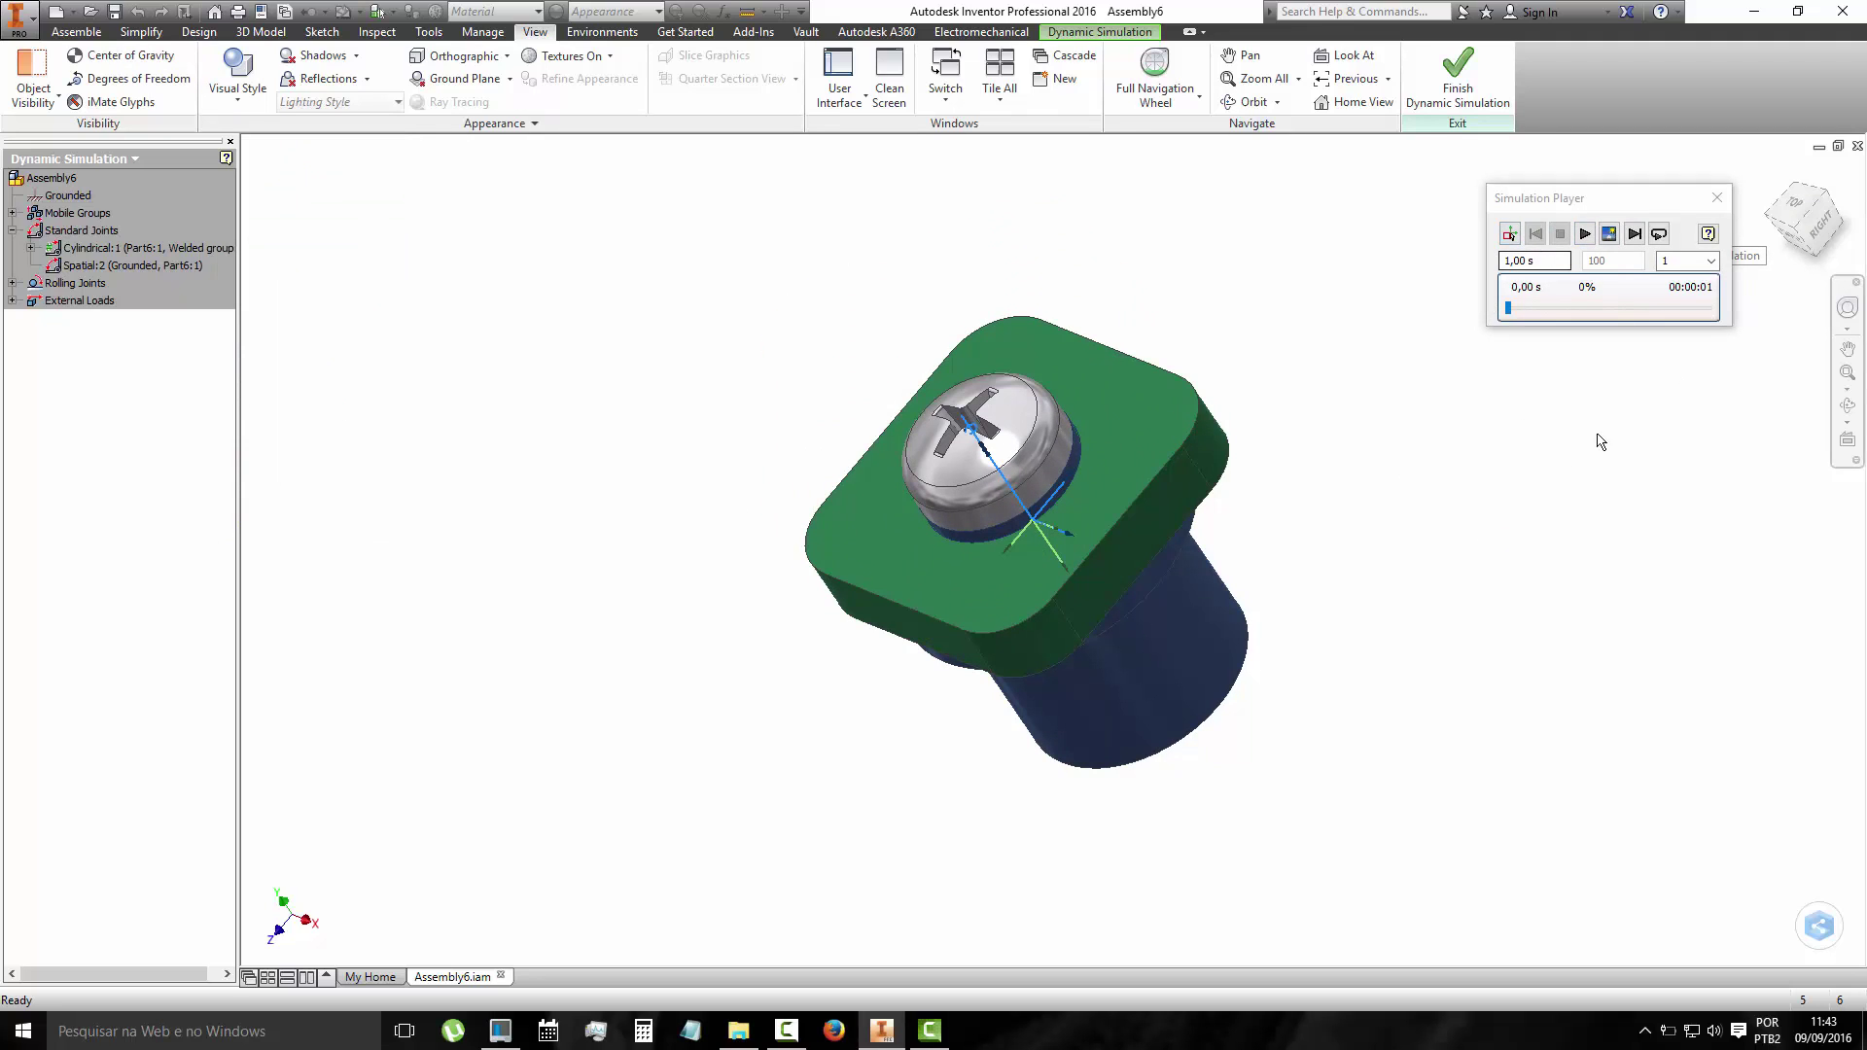
Replay the simulation from a tilted side view and from the bushing's end face.
left_click(1848, 406)
mouse_move(1458, 484)
left_mouse_down()
mouse_move(1074, 569)
mouse_move(914, 430)
left_mouse_up()
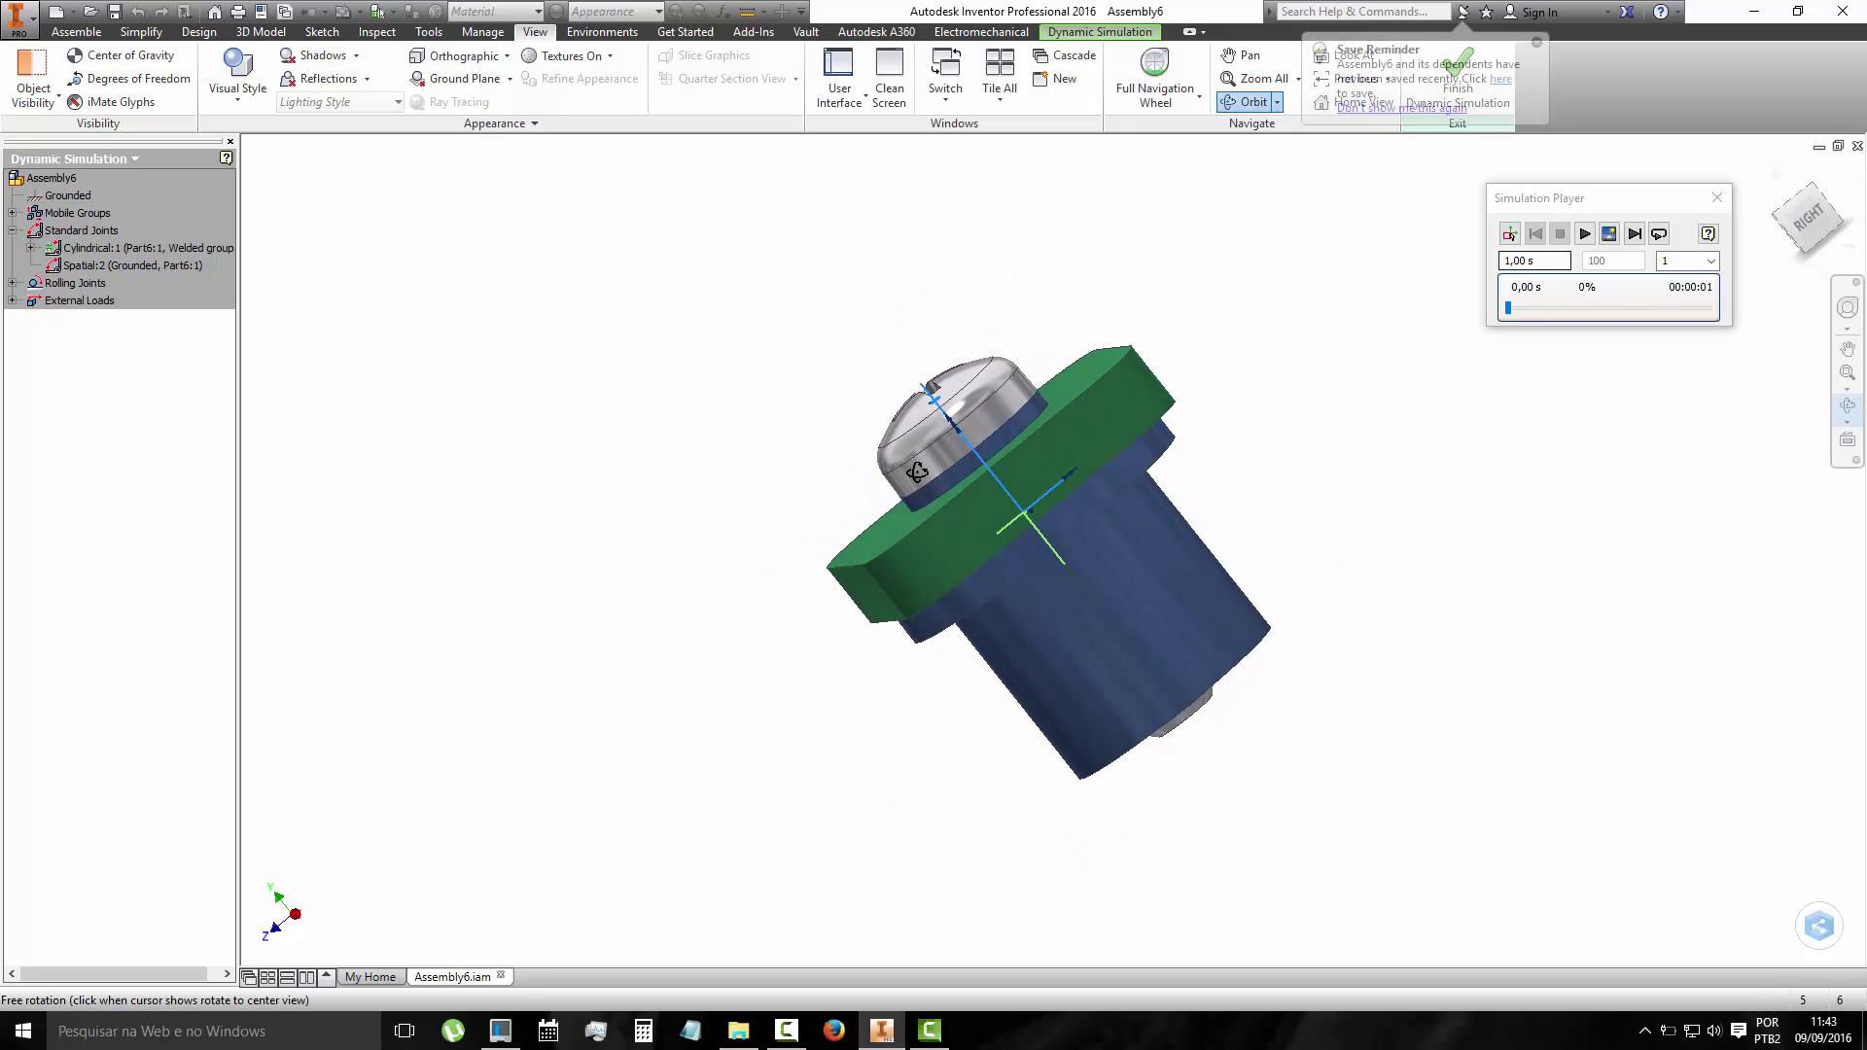
key("Escape")
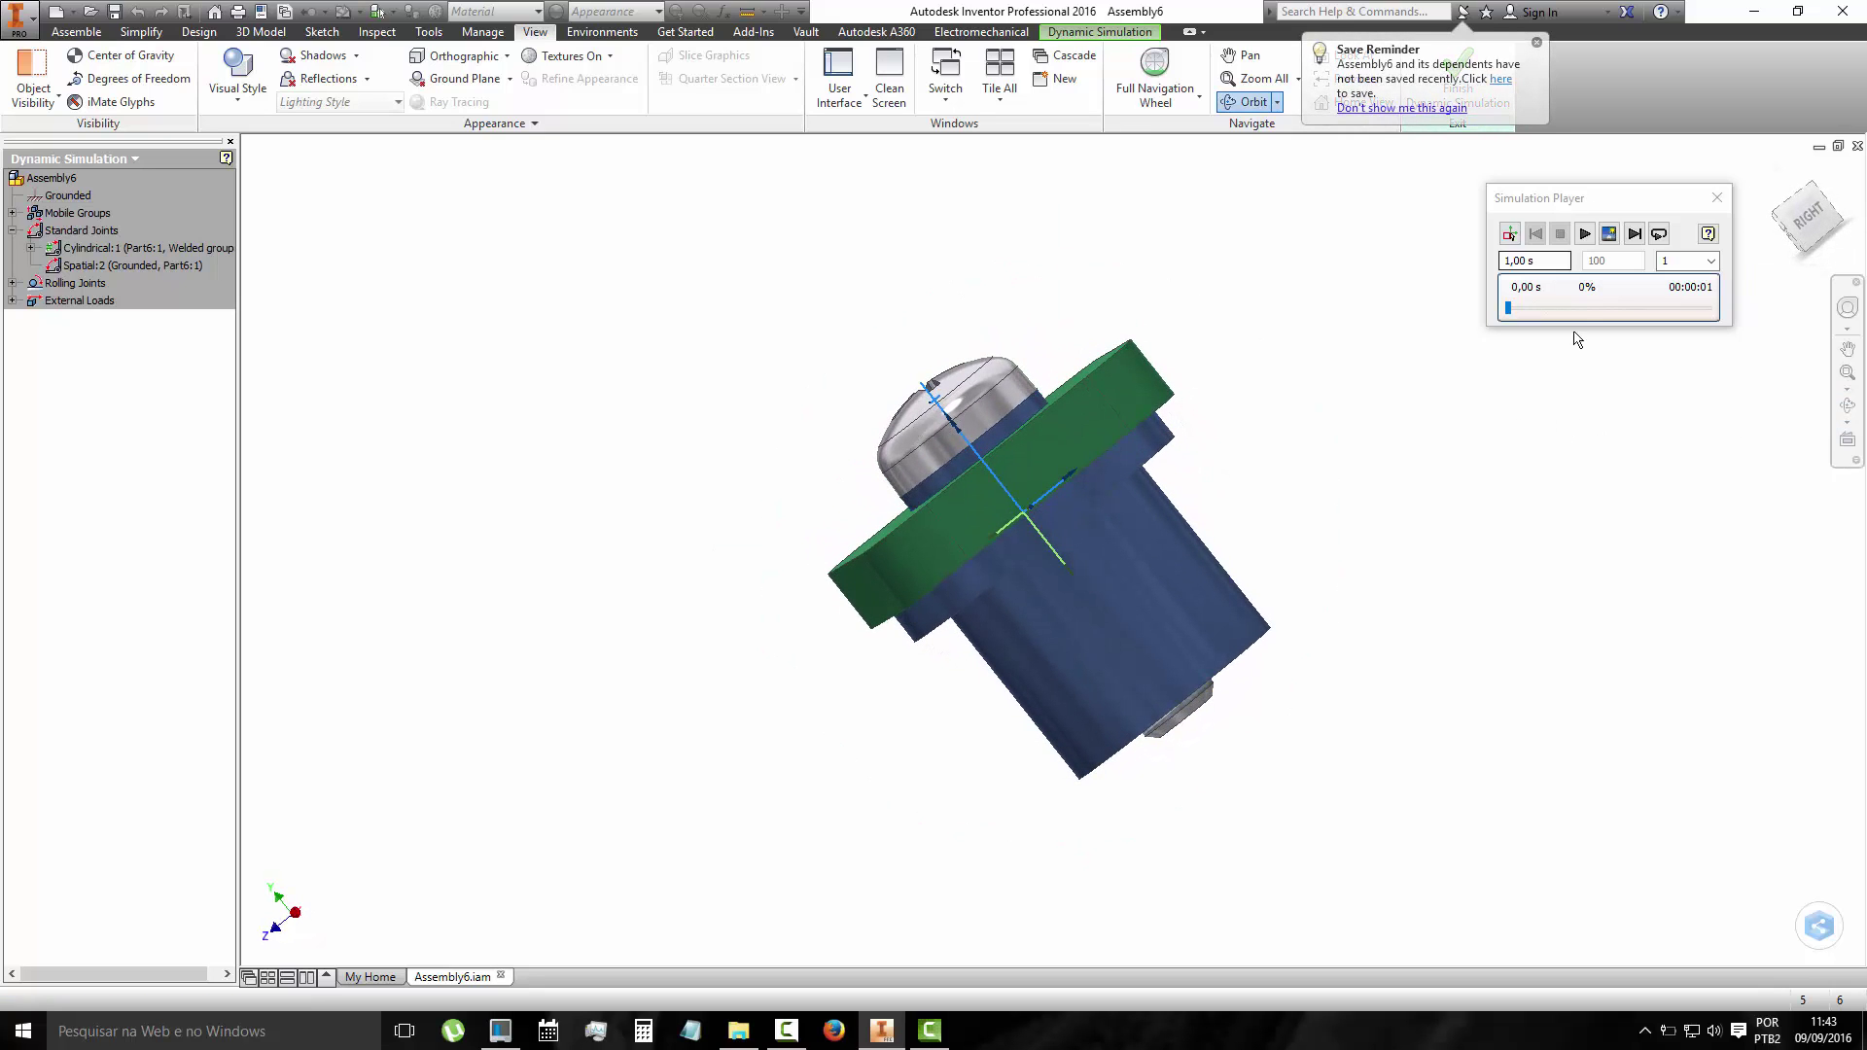
left_click(1585, 235)
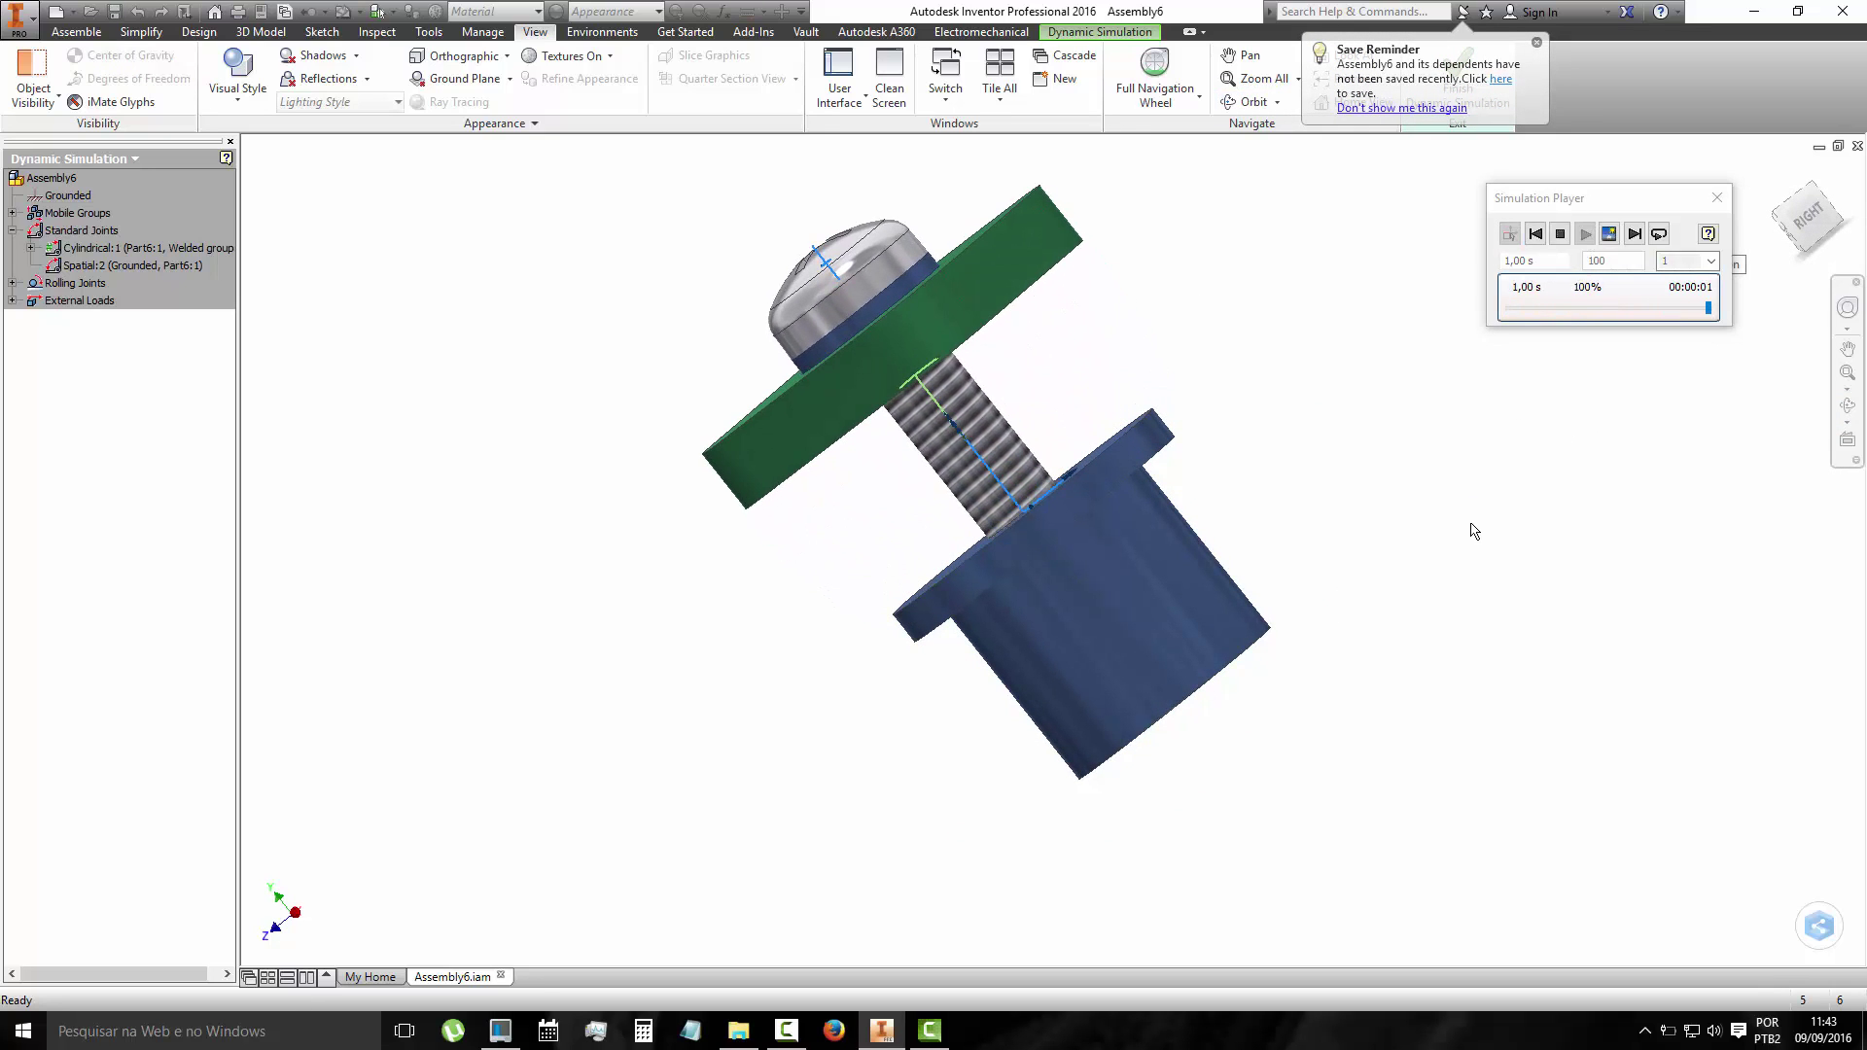
left_click(1535, 235)
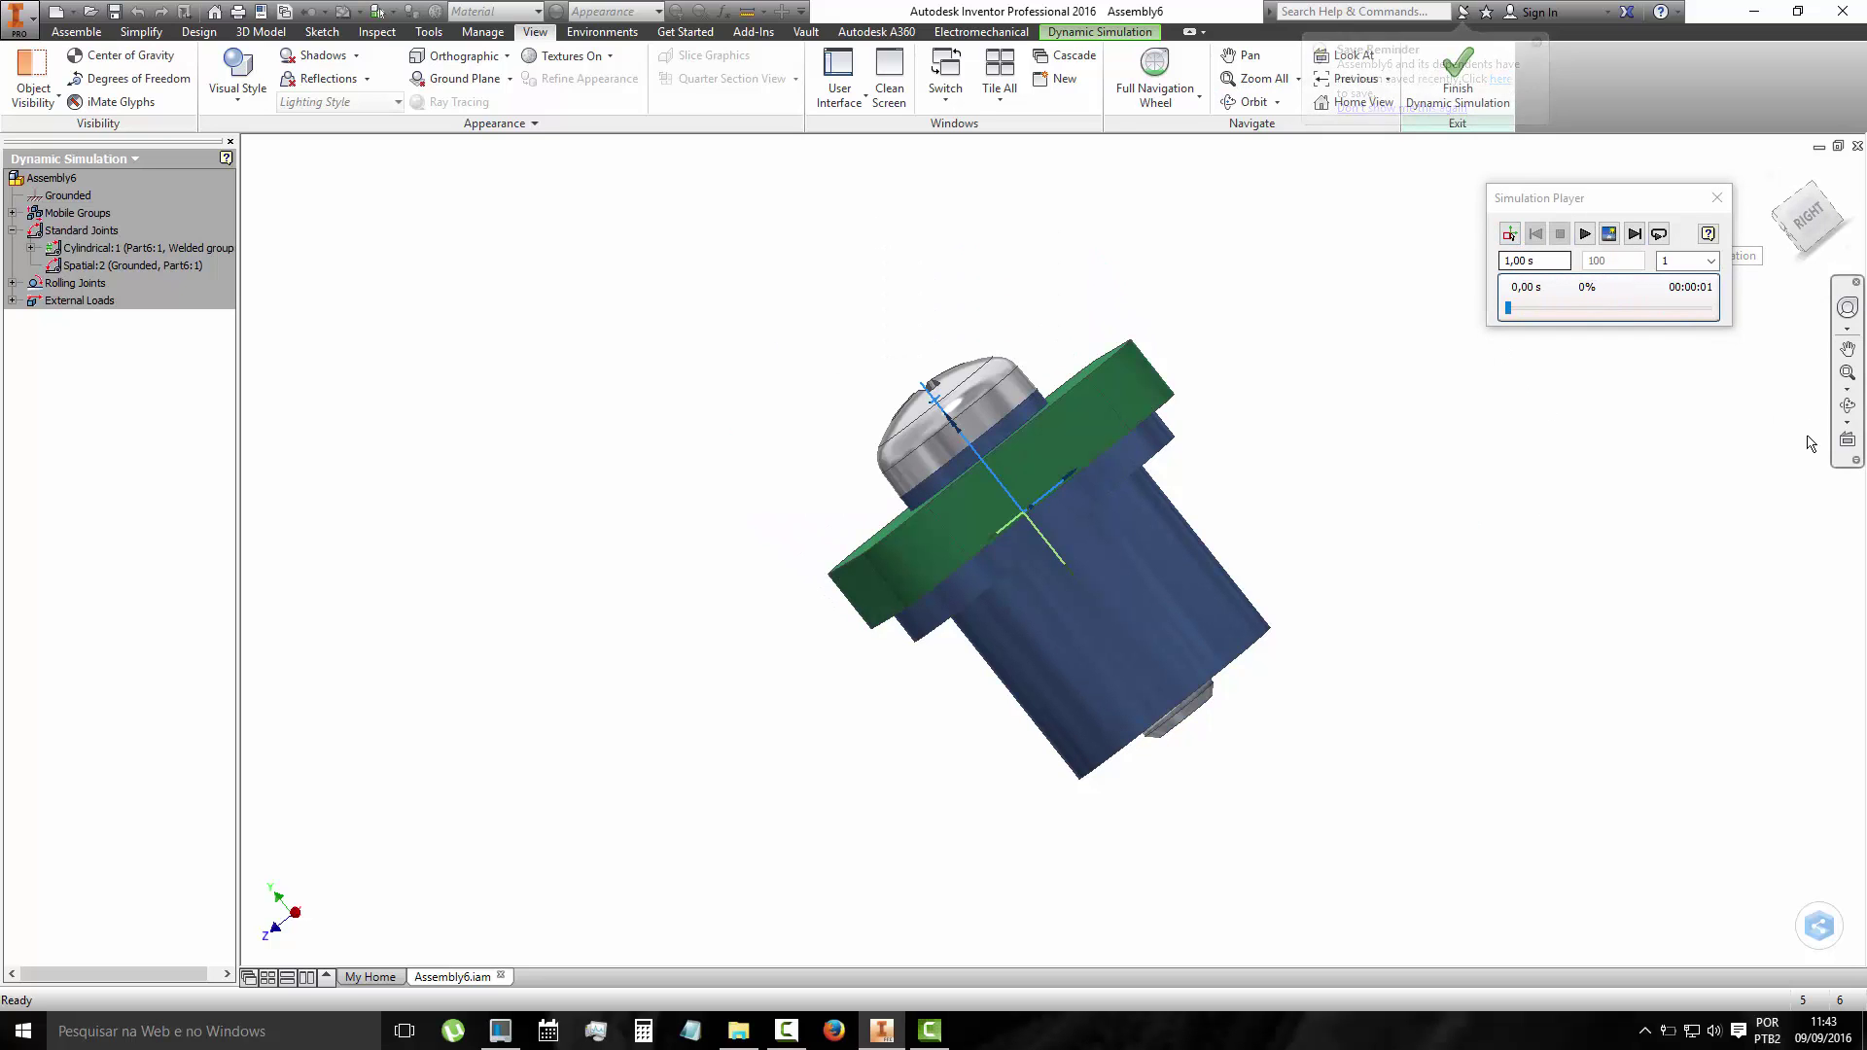
left_click(1847, 405)
left_click_drag(1129, 614, 992, 521)
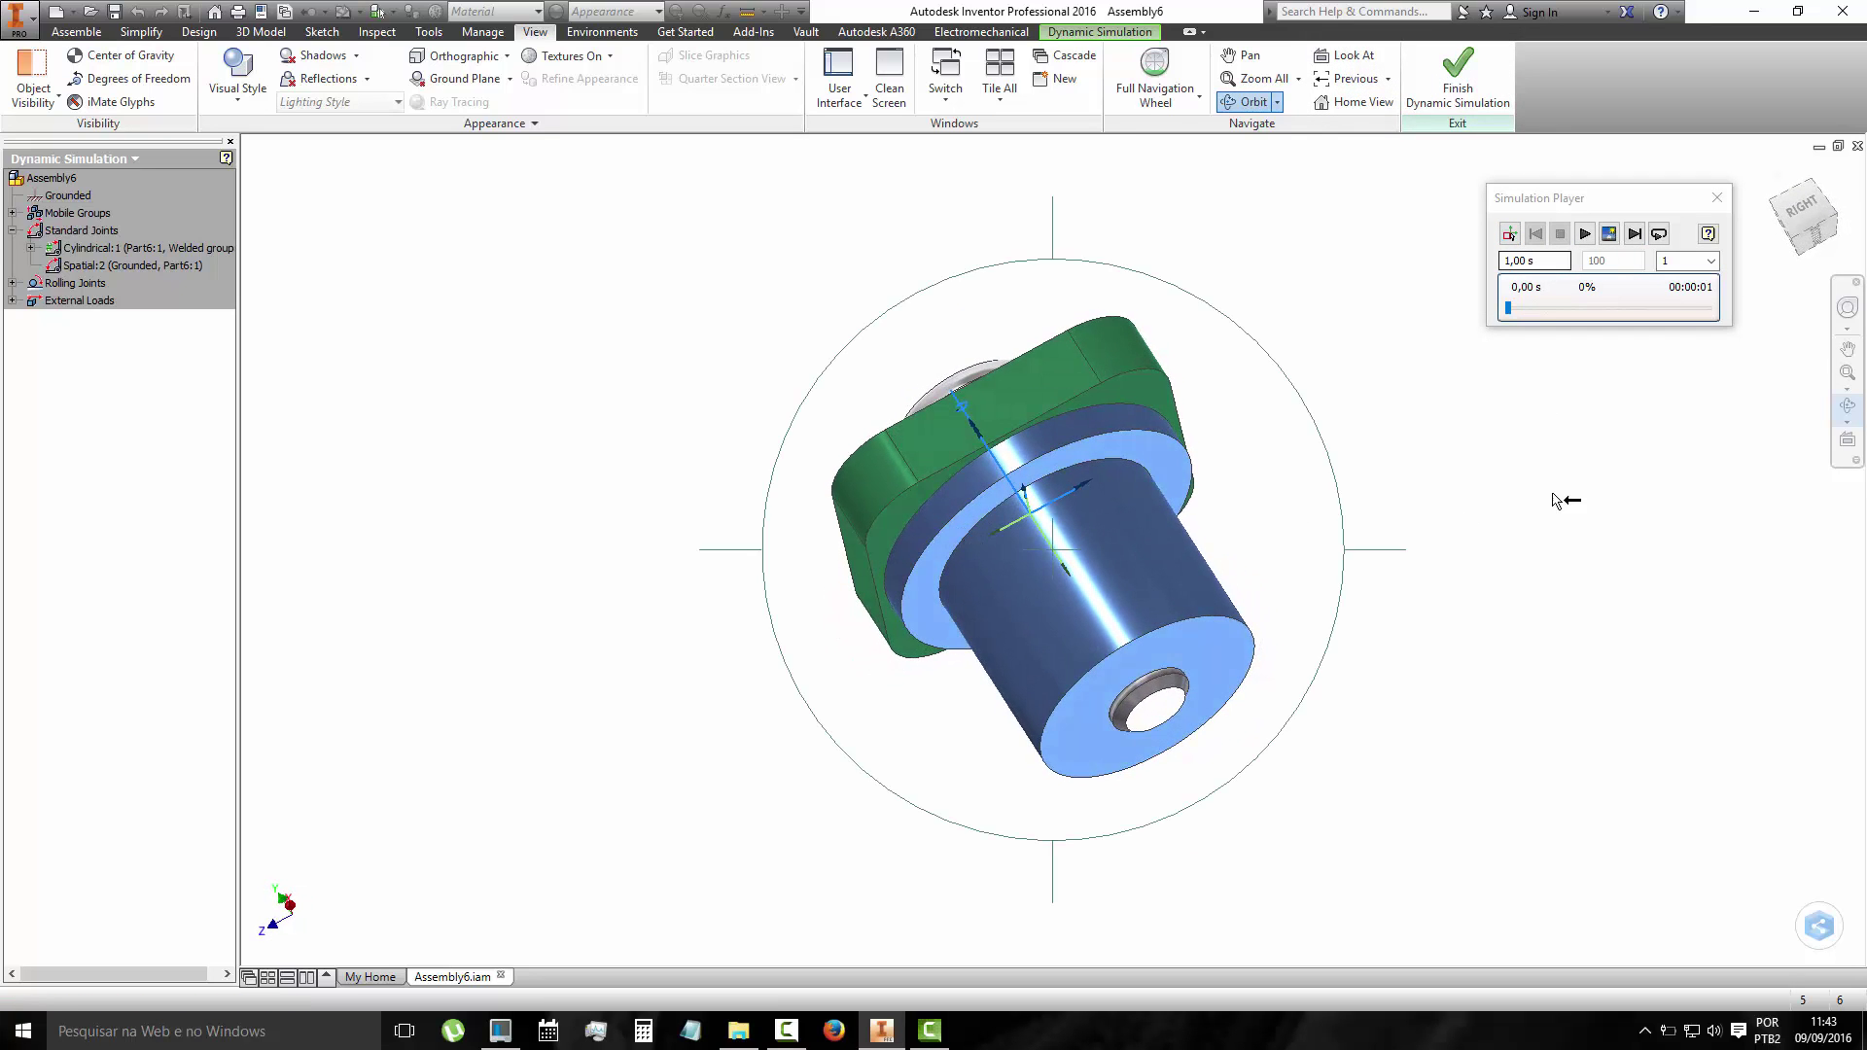
key("Escape")
left_click(1585, 235)
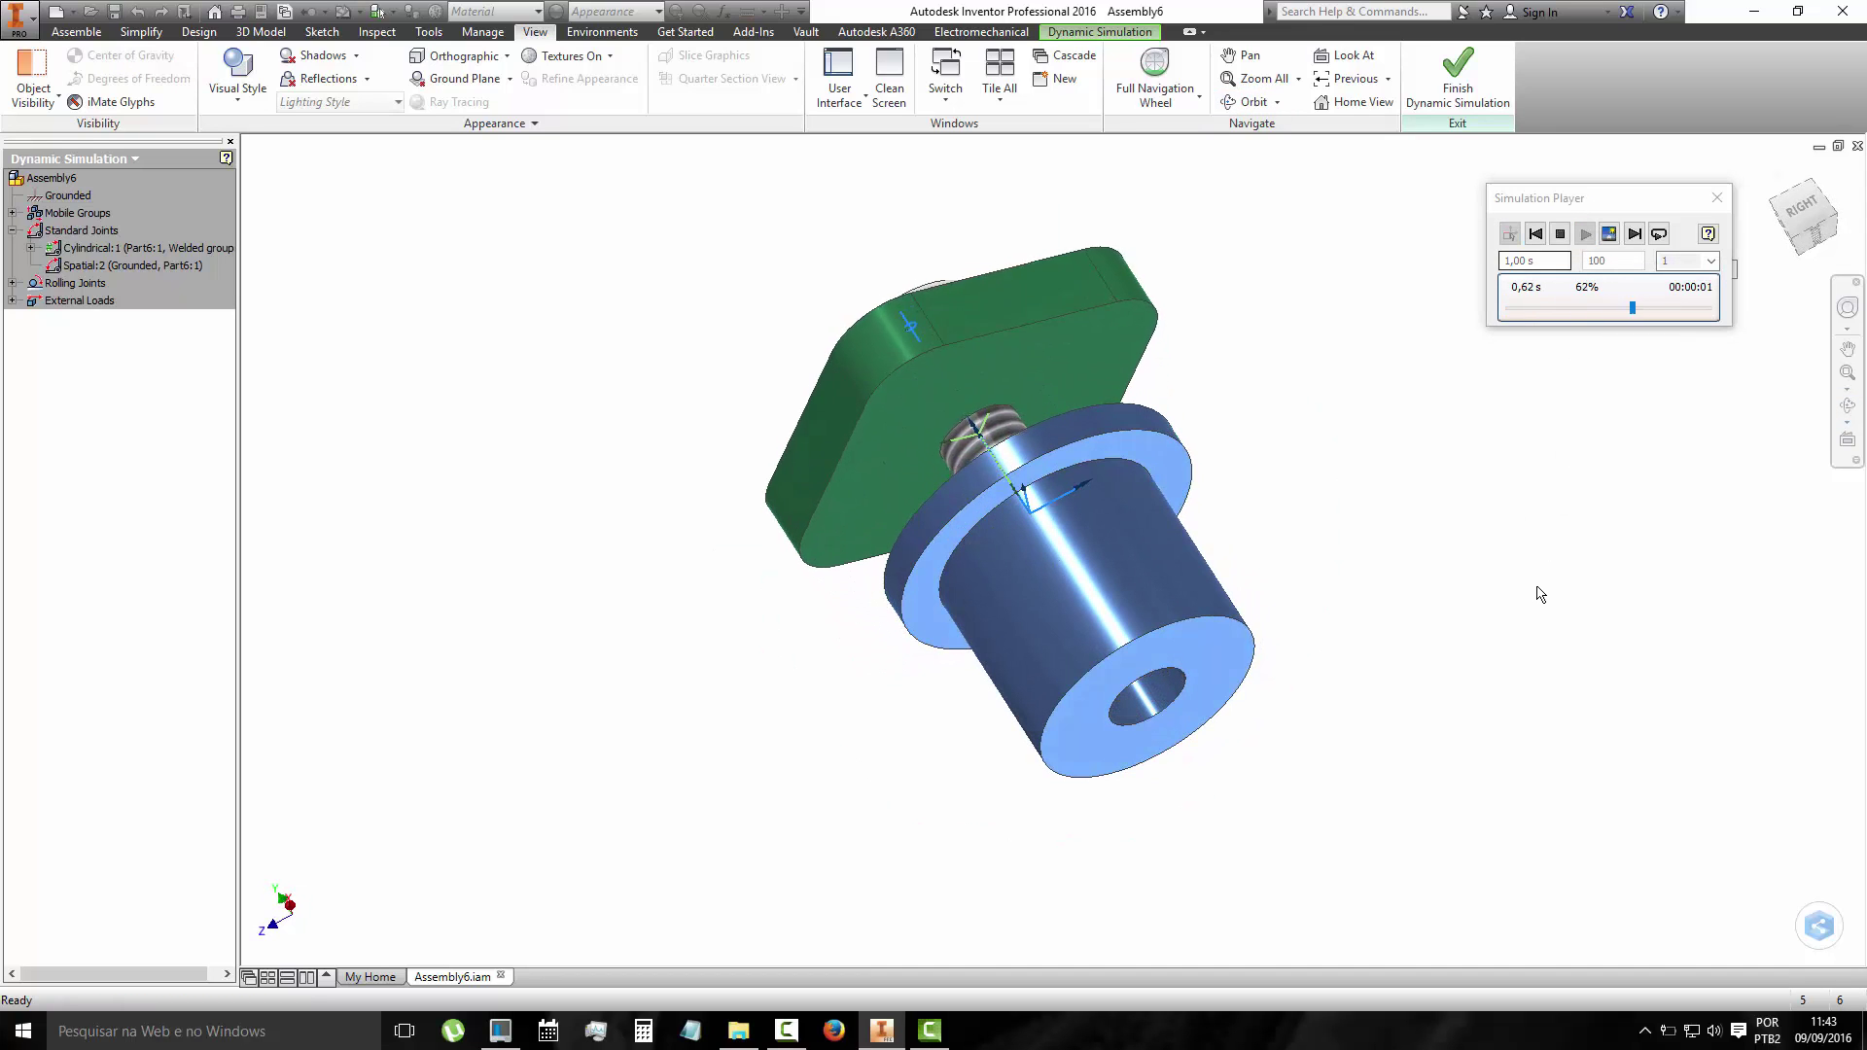
left_click(1535, 233)
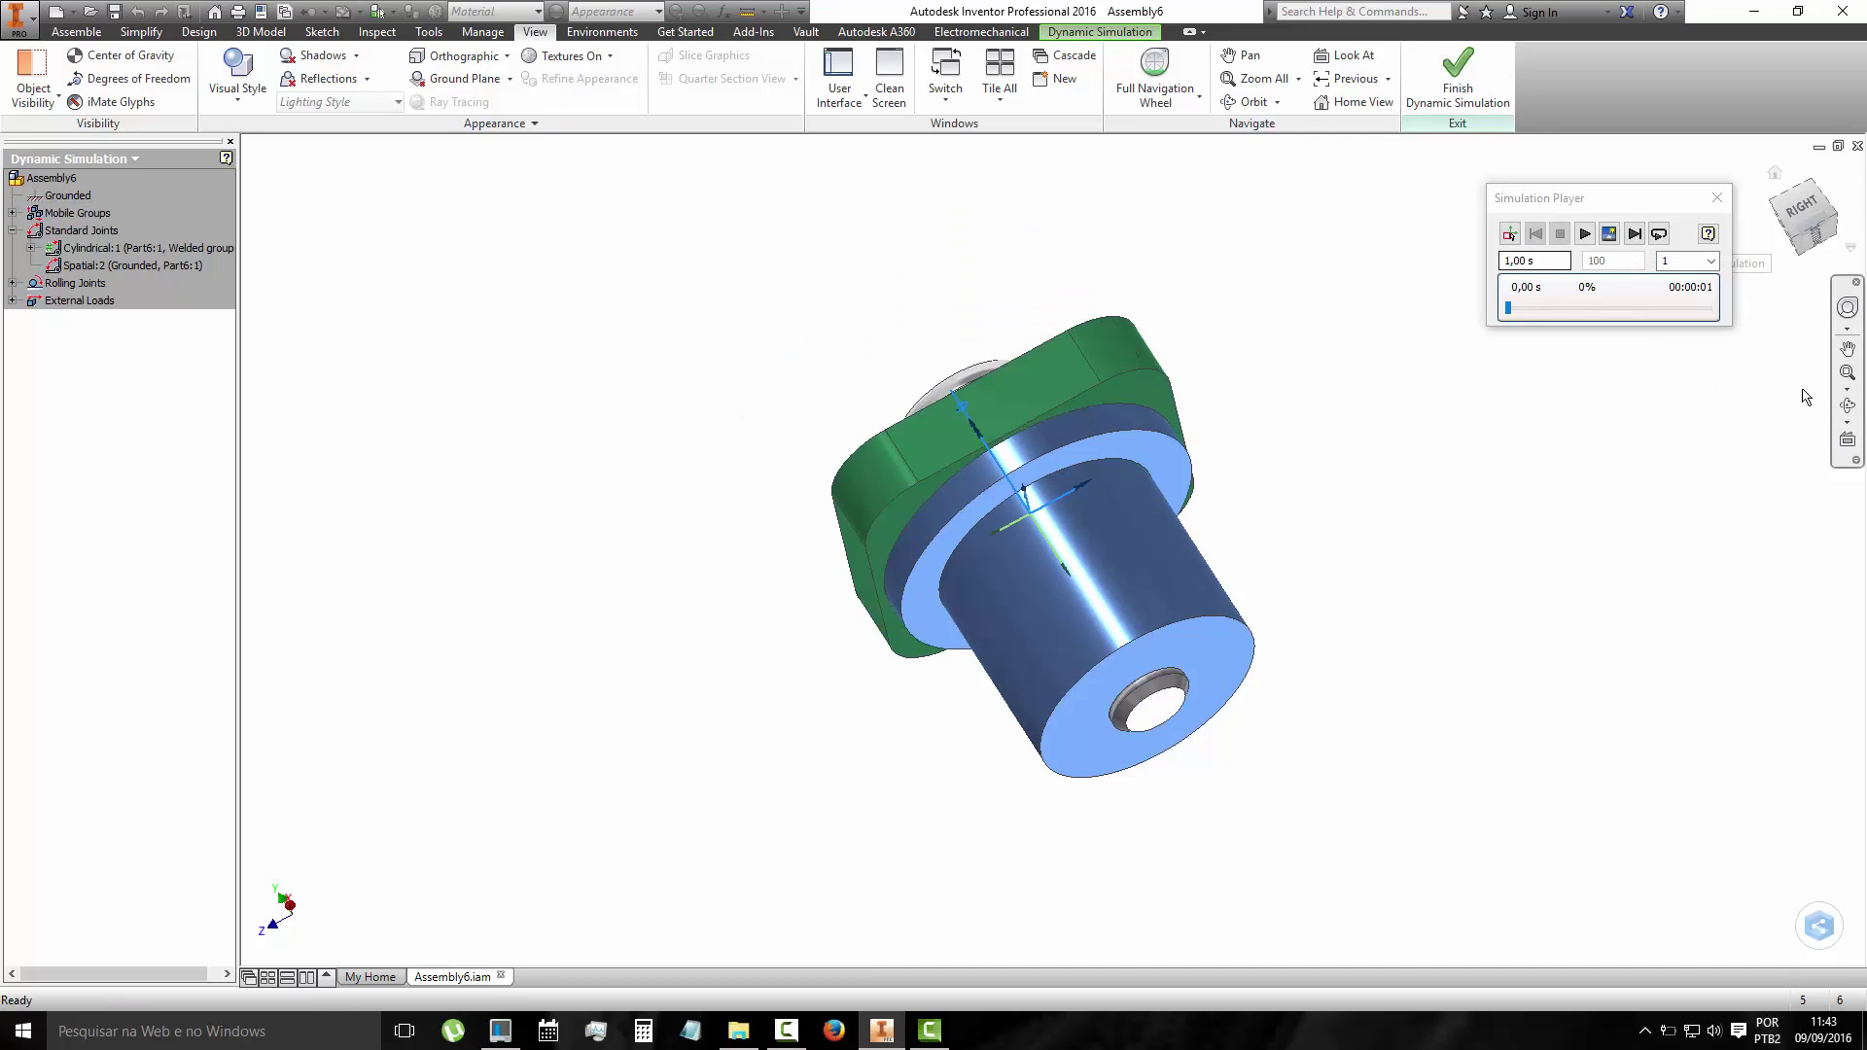
Orbit to view the assembly from below, then play and rewind the simulation.
left_click(1846, 405)
left_click_drag(1204, 699, 945, 559)
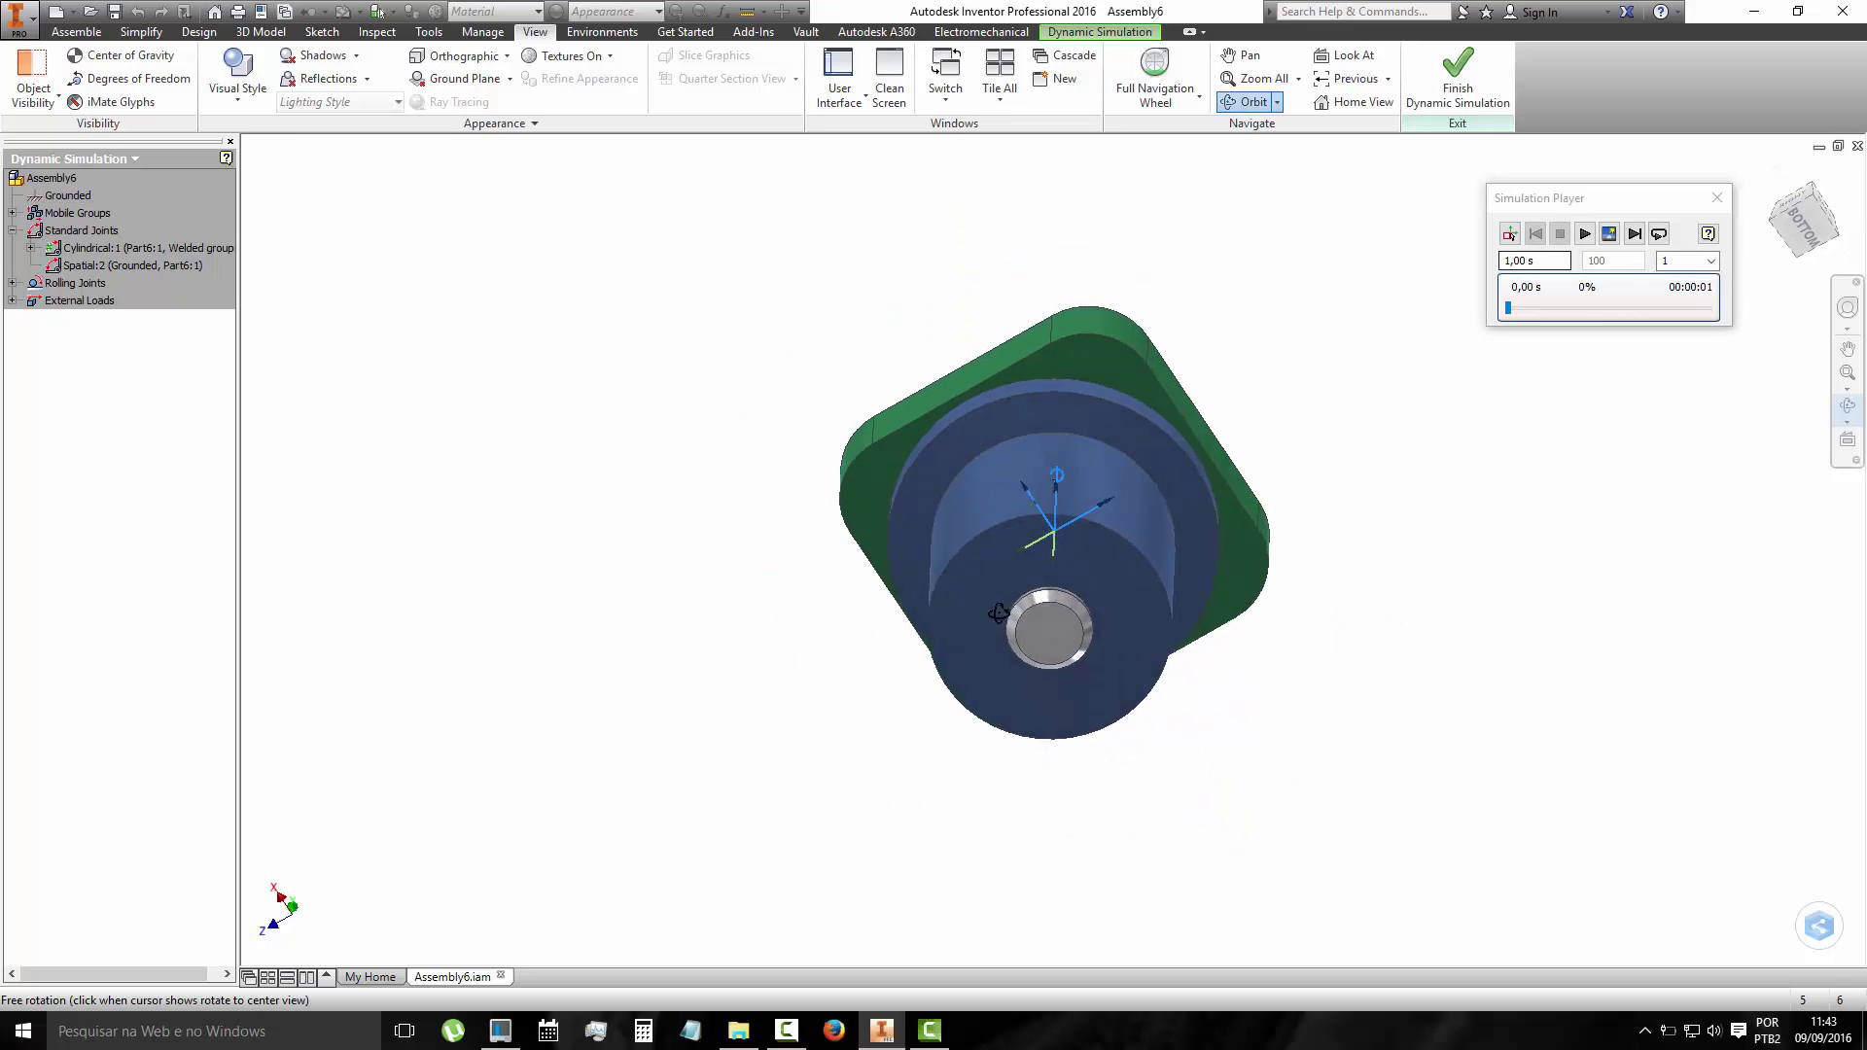
key("Escape")
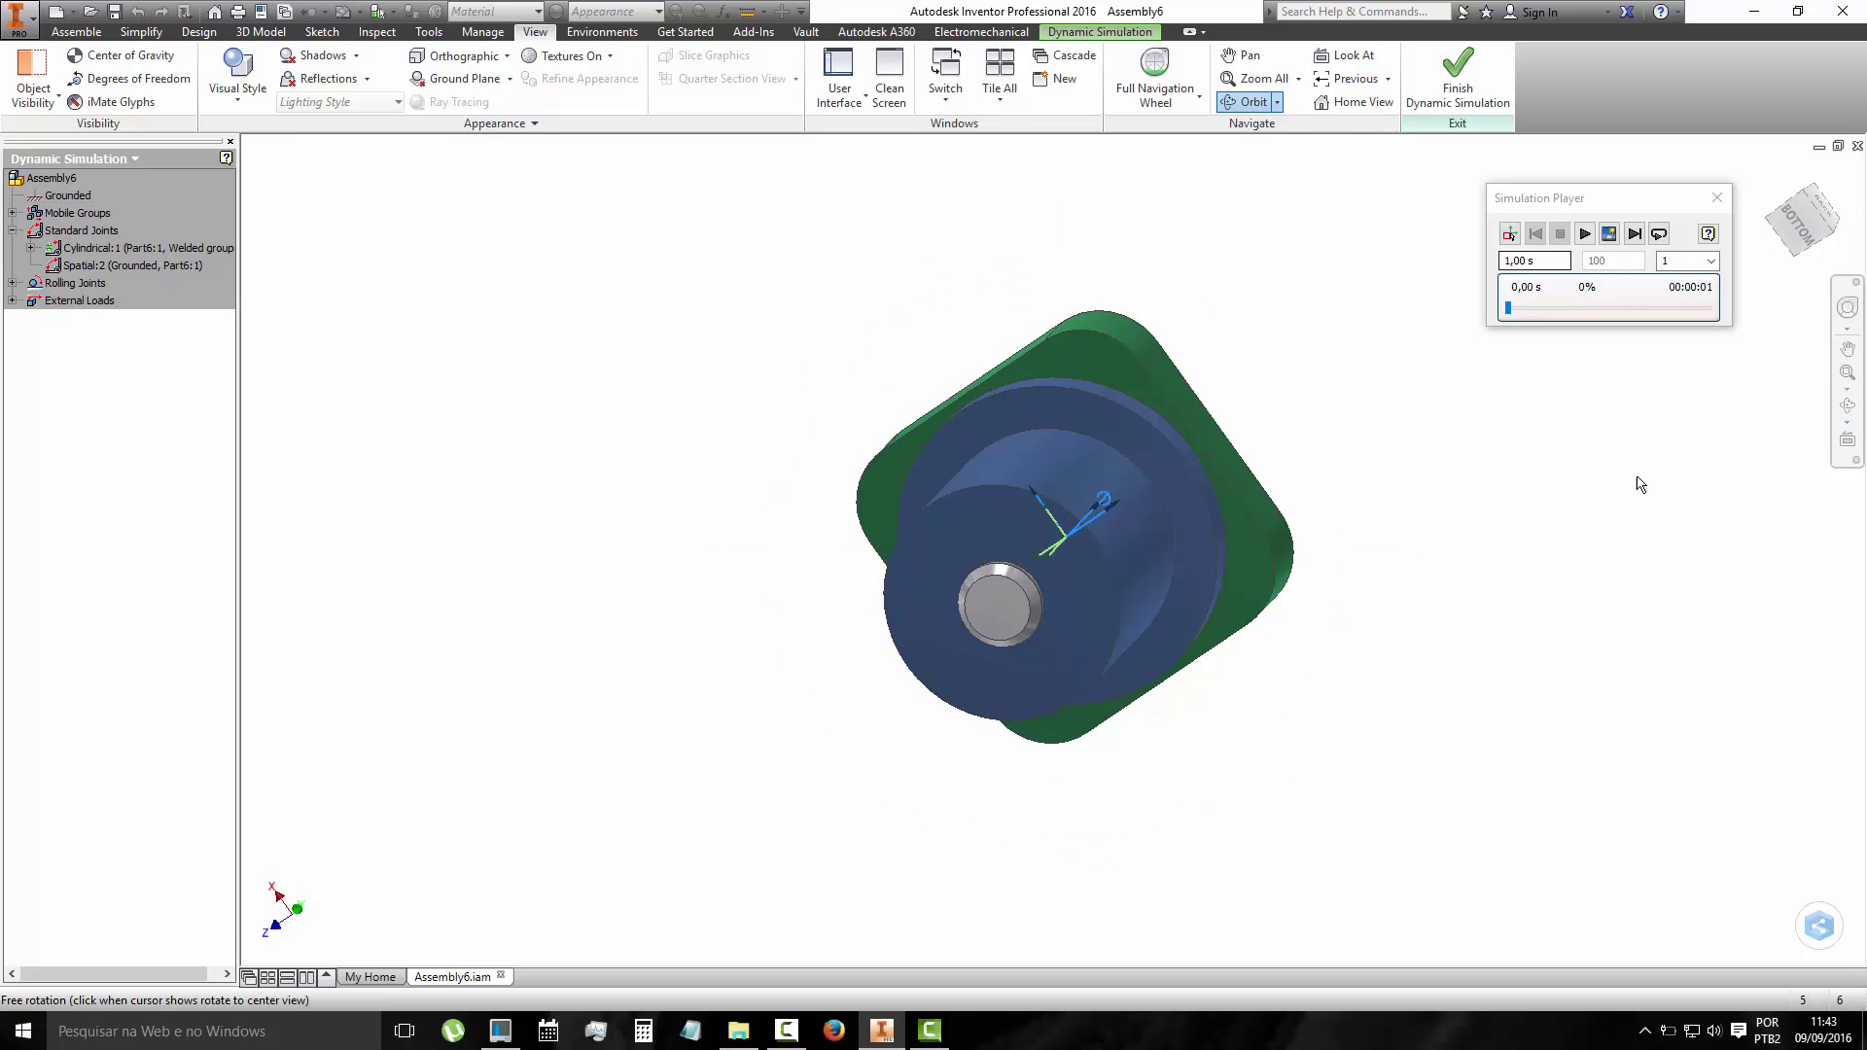
left_click(1578, 238)
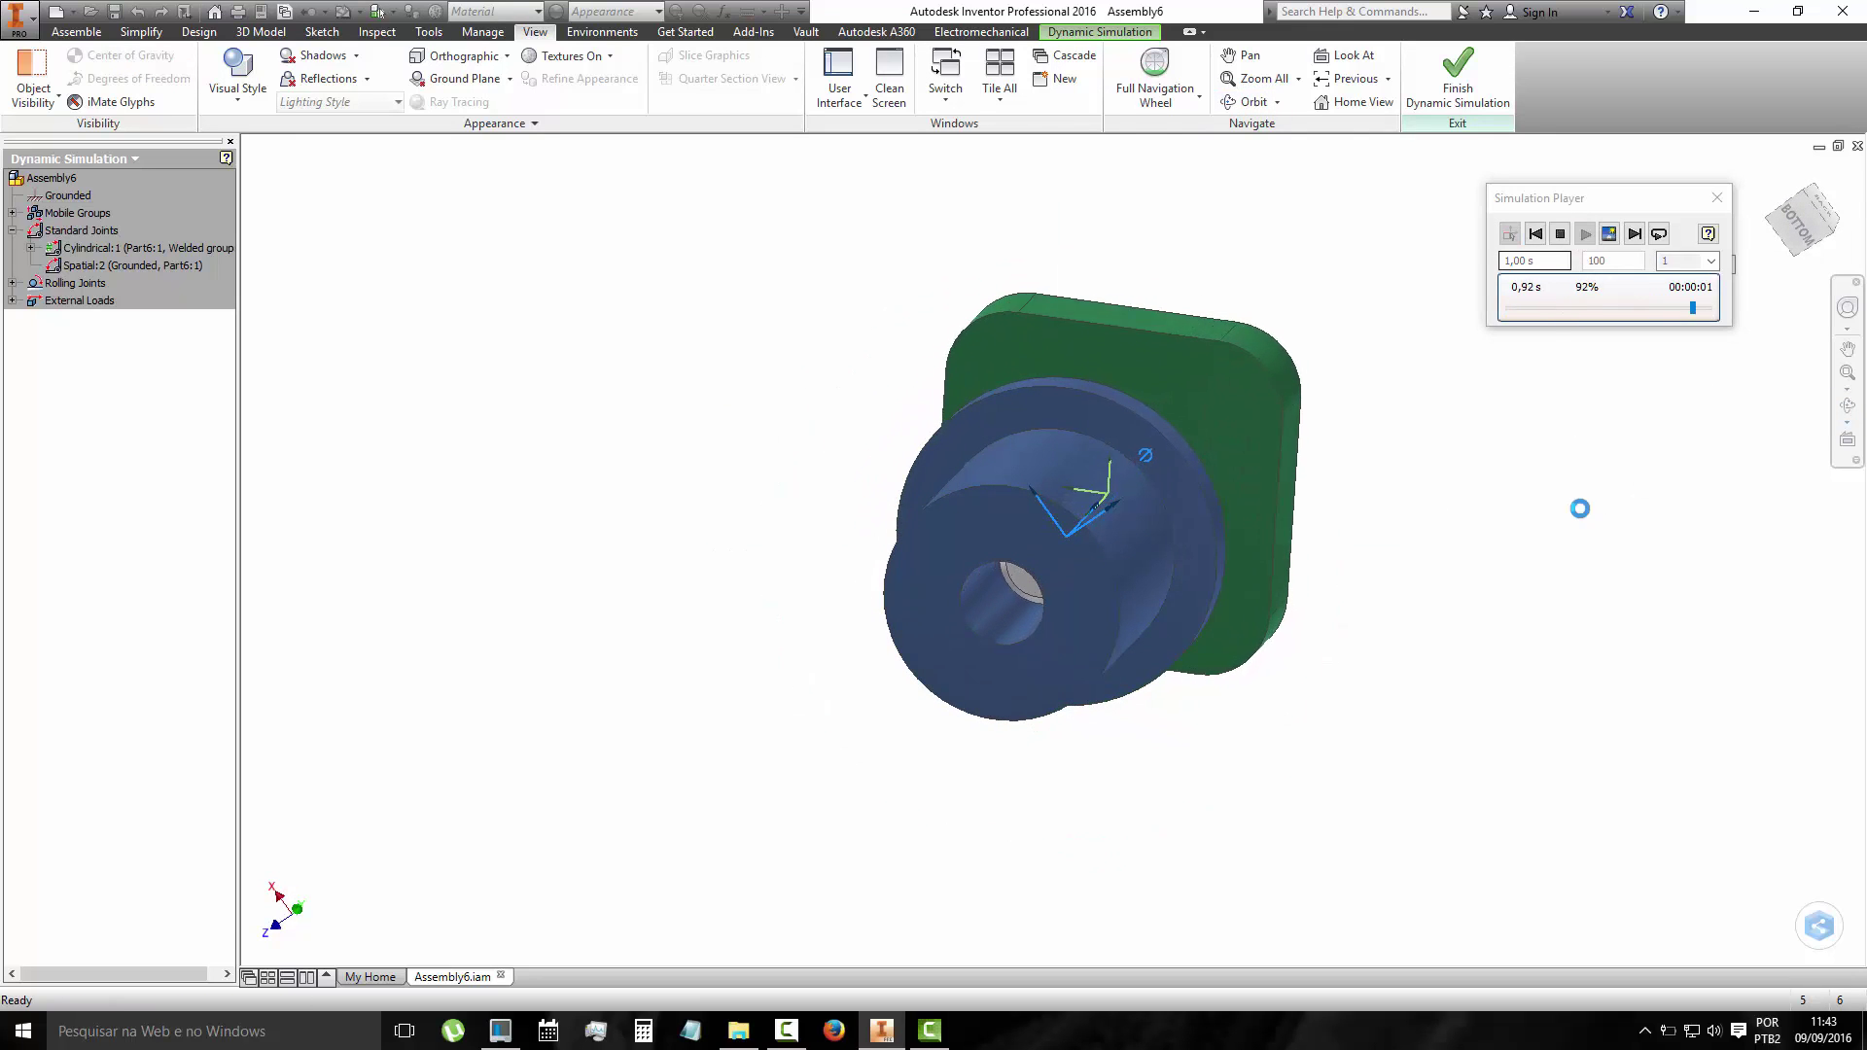
left_click(1535, 235)
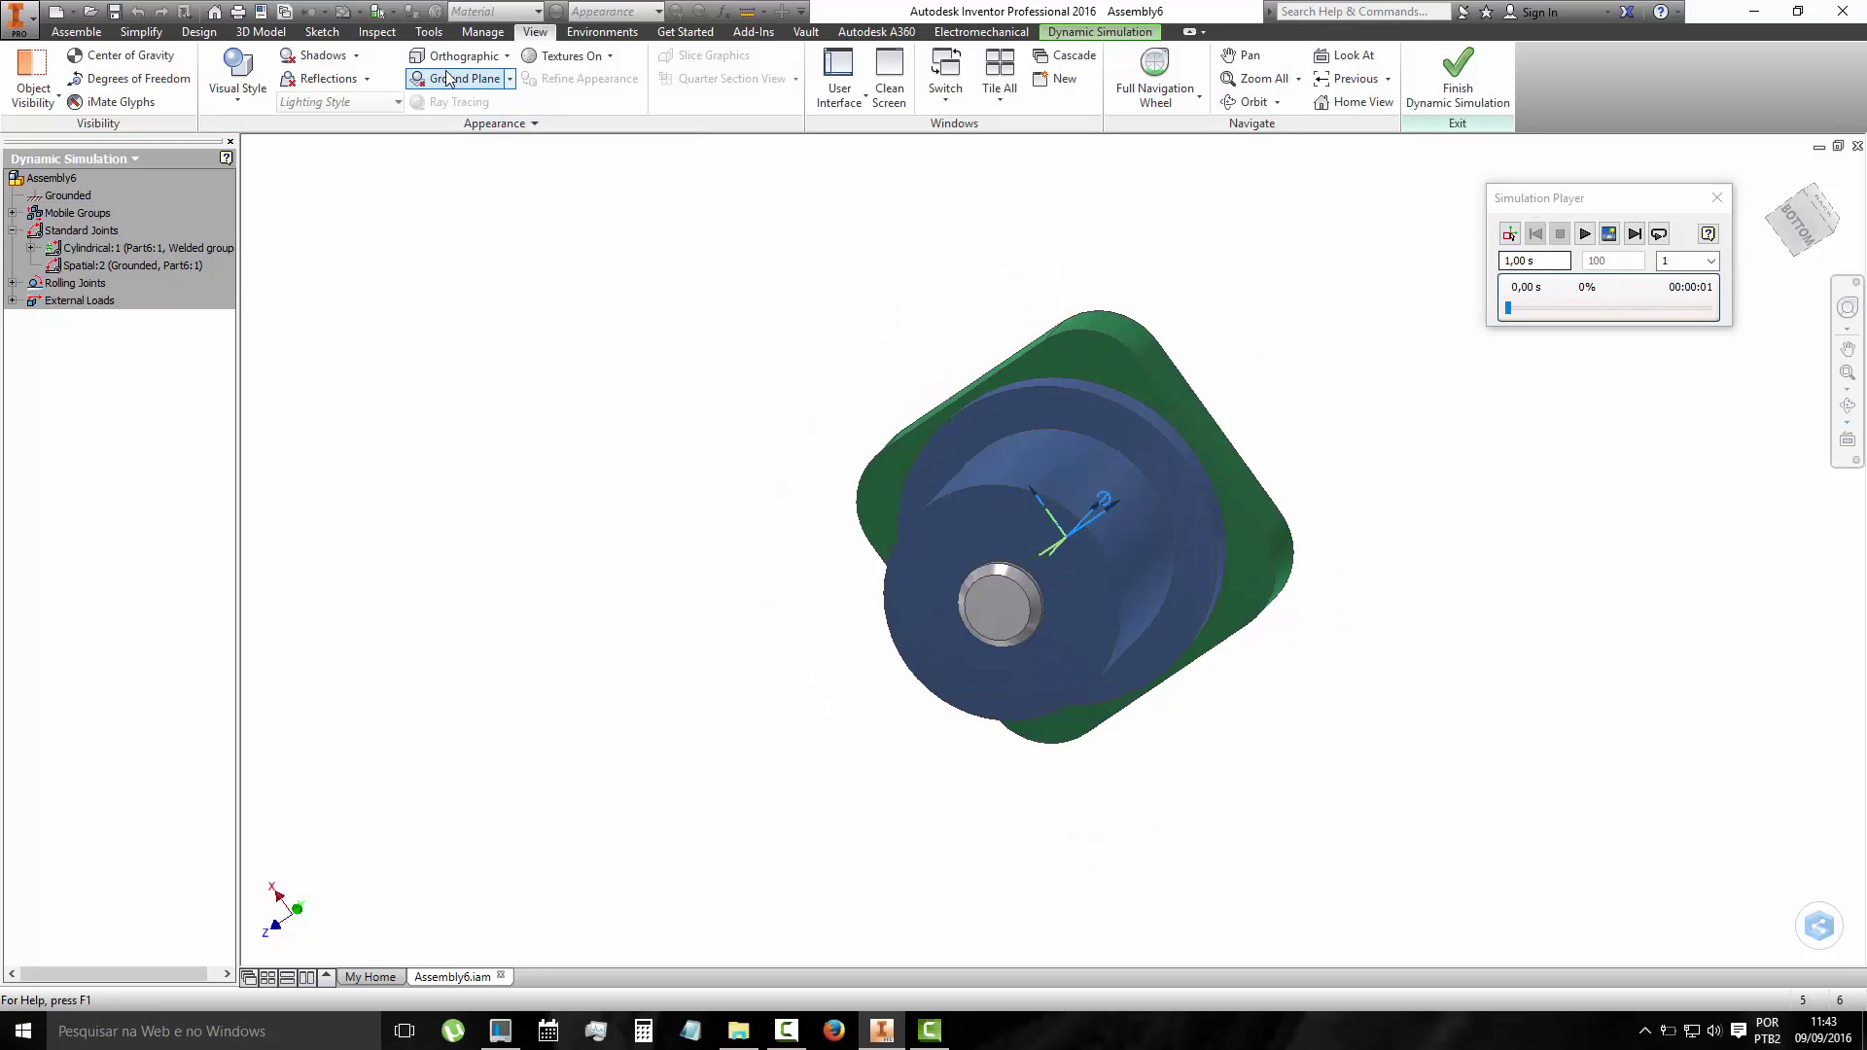
Switch the camera to perspective projection and orbit from home to a more top-down angle.
left_click(507, 56)
left_click(471, 123)
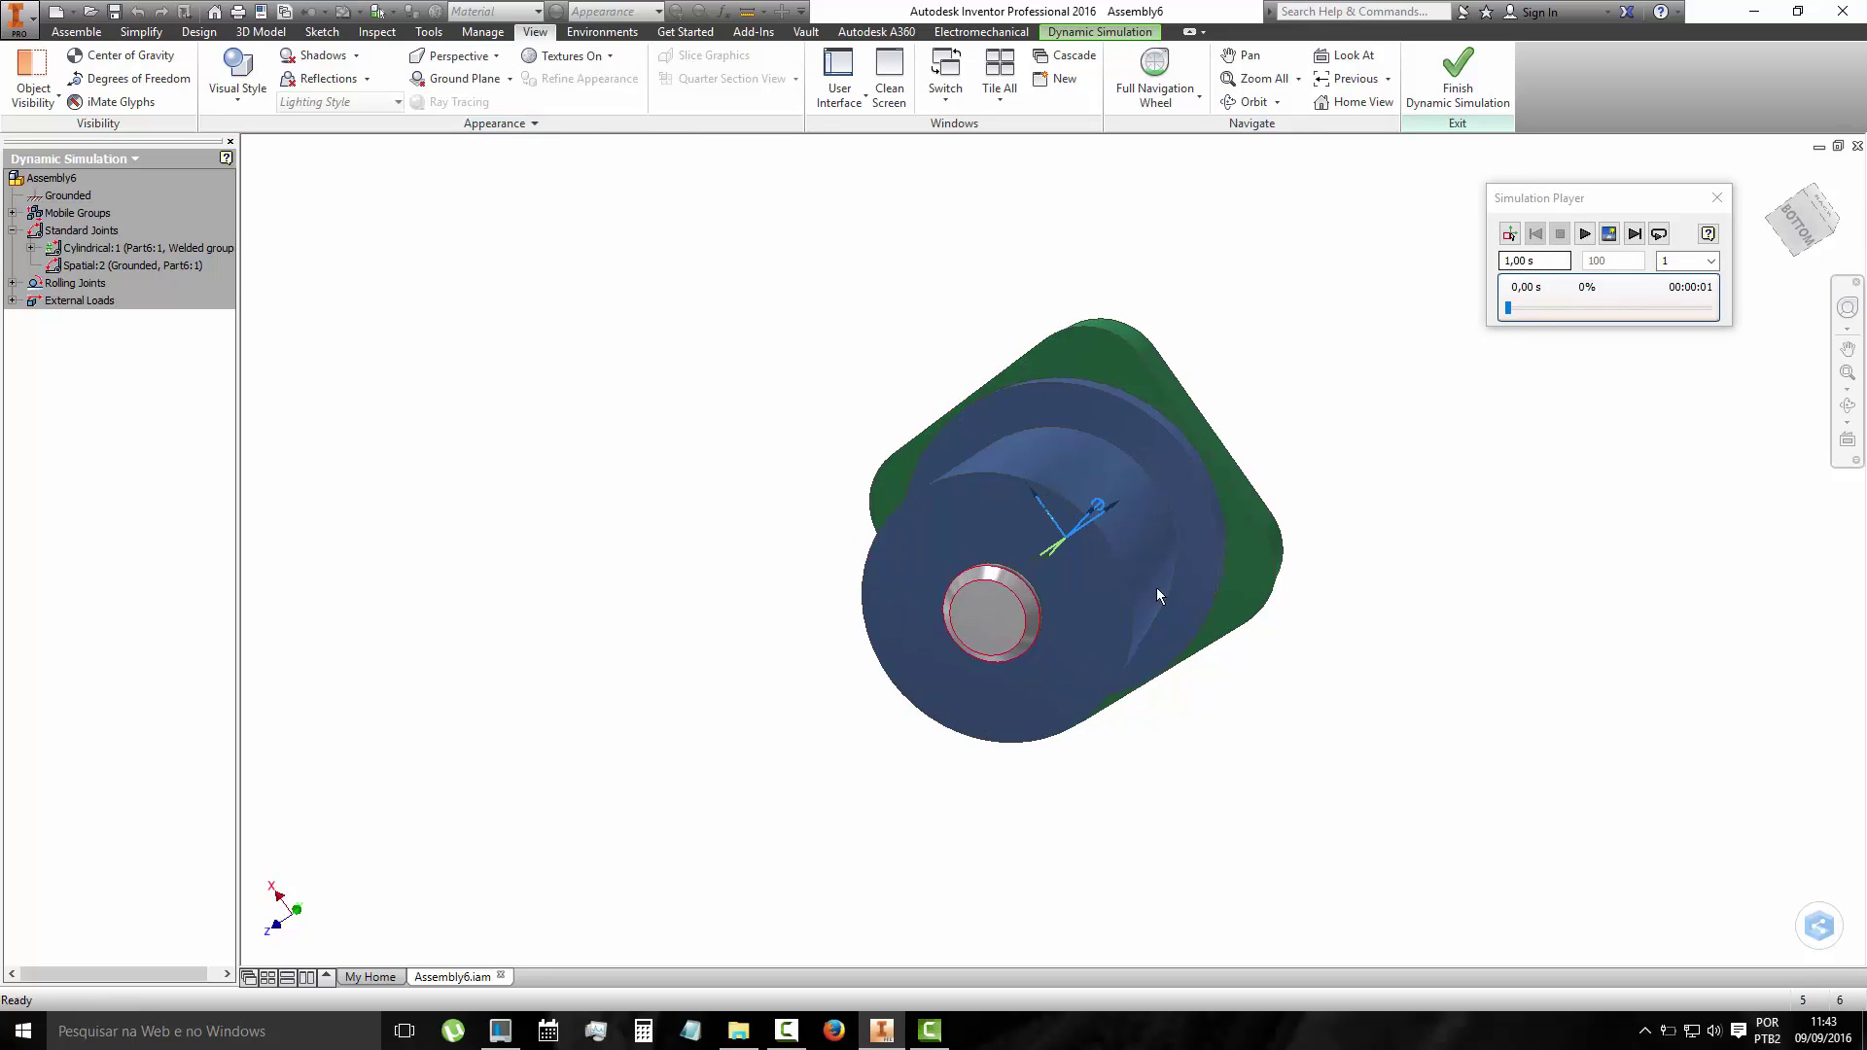
mouse_move(1800, 218)
left_click(1774, 176)
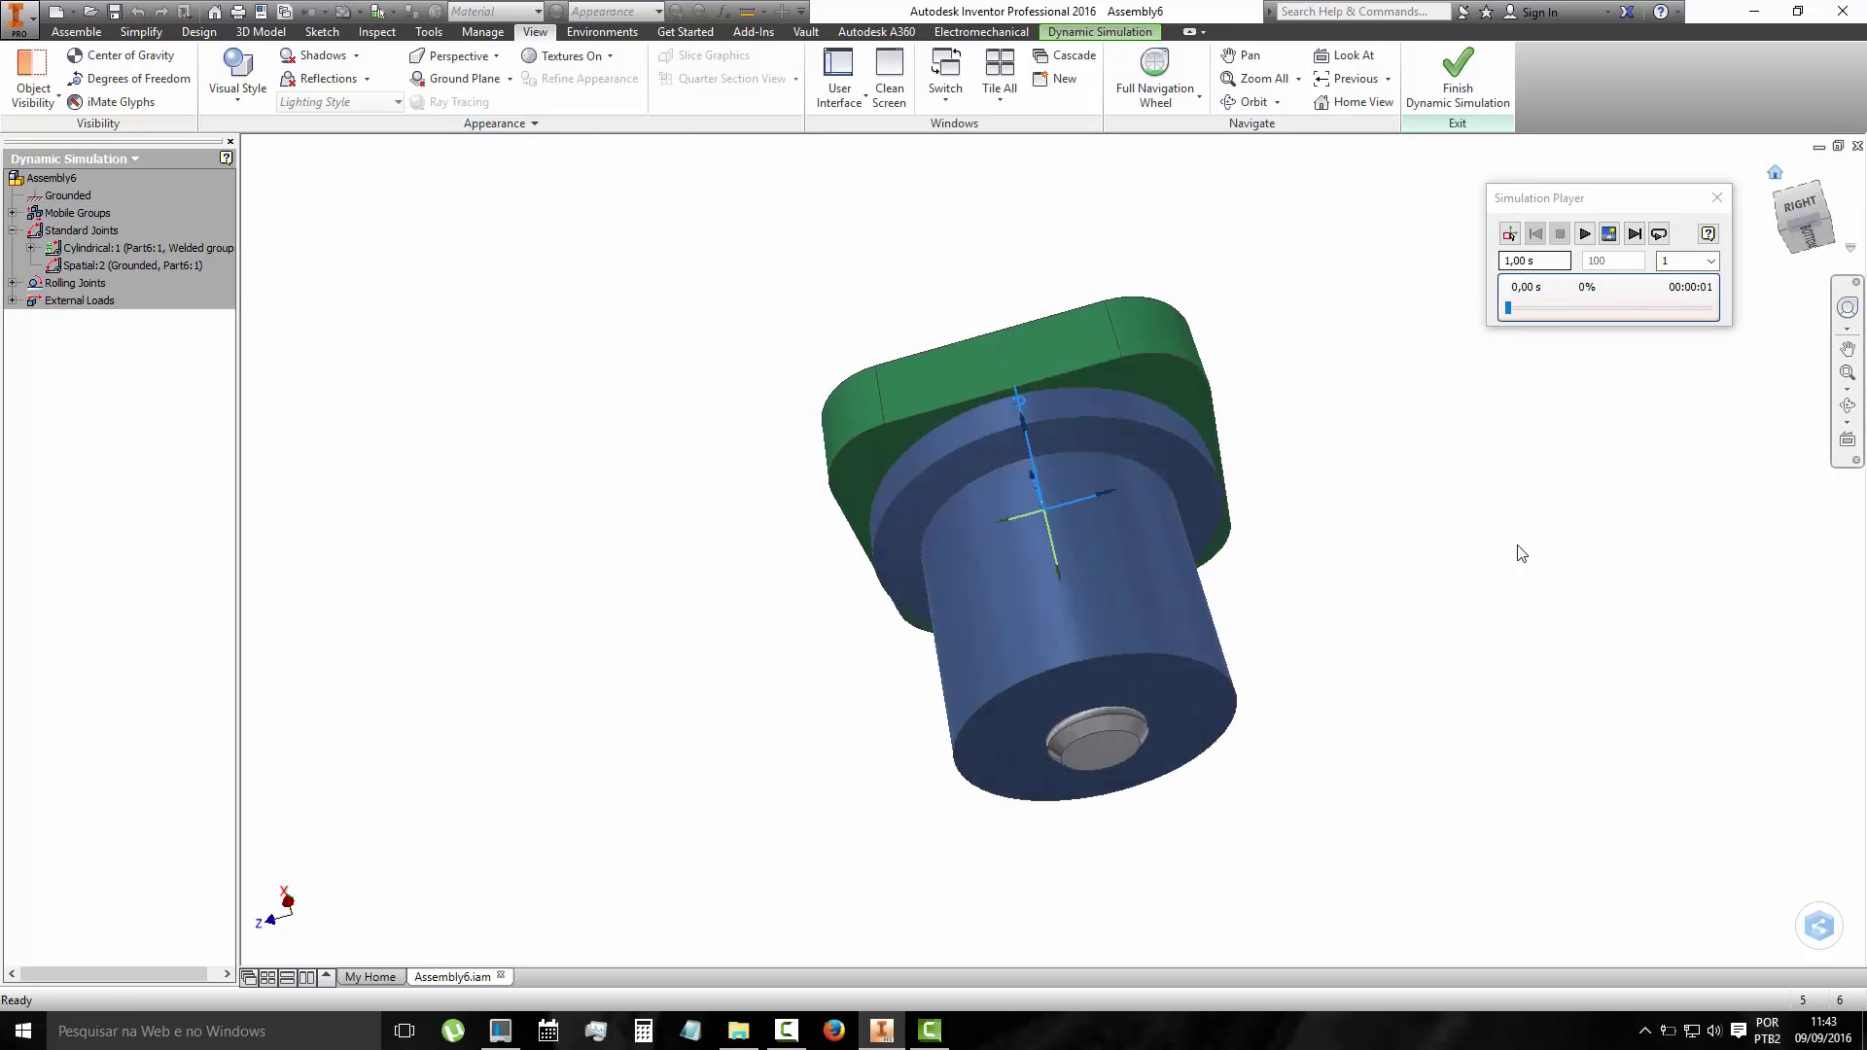
left_click(1846, 406)
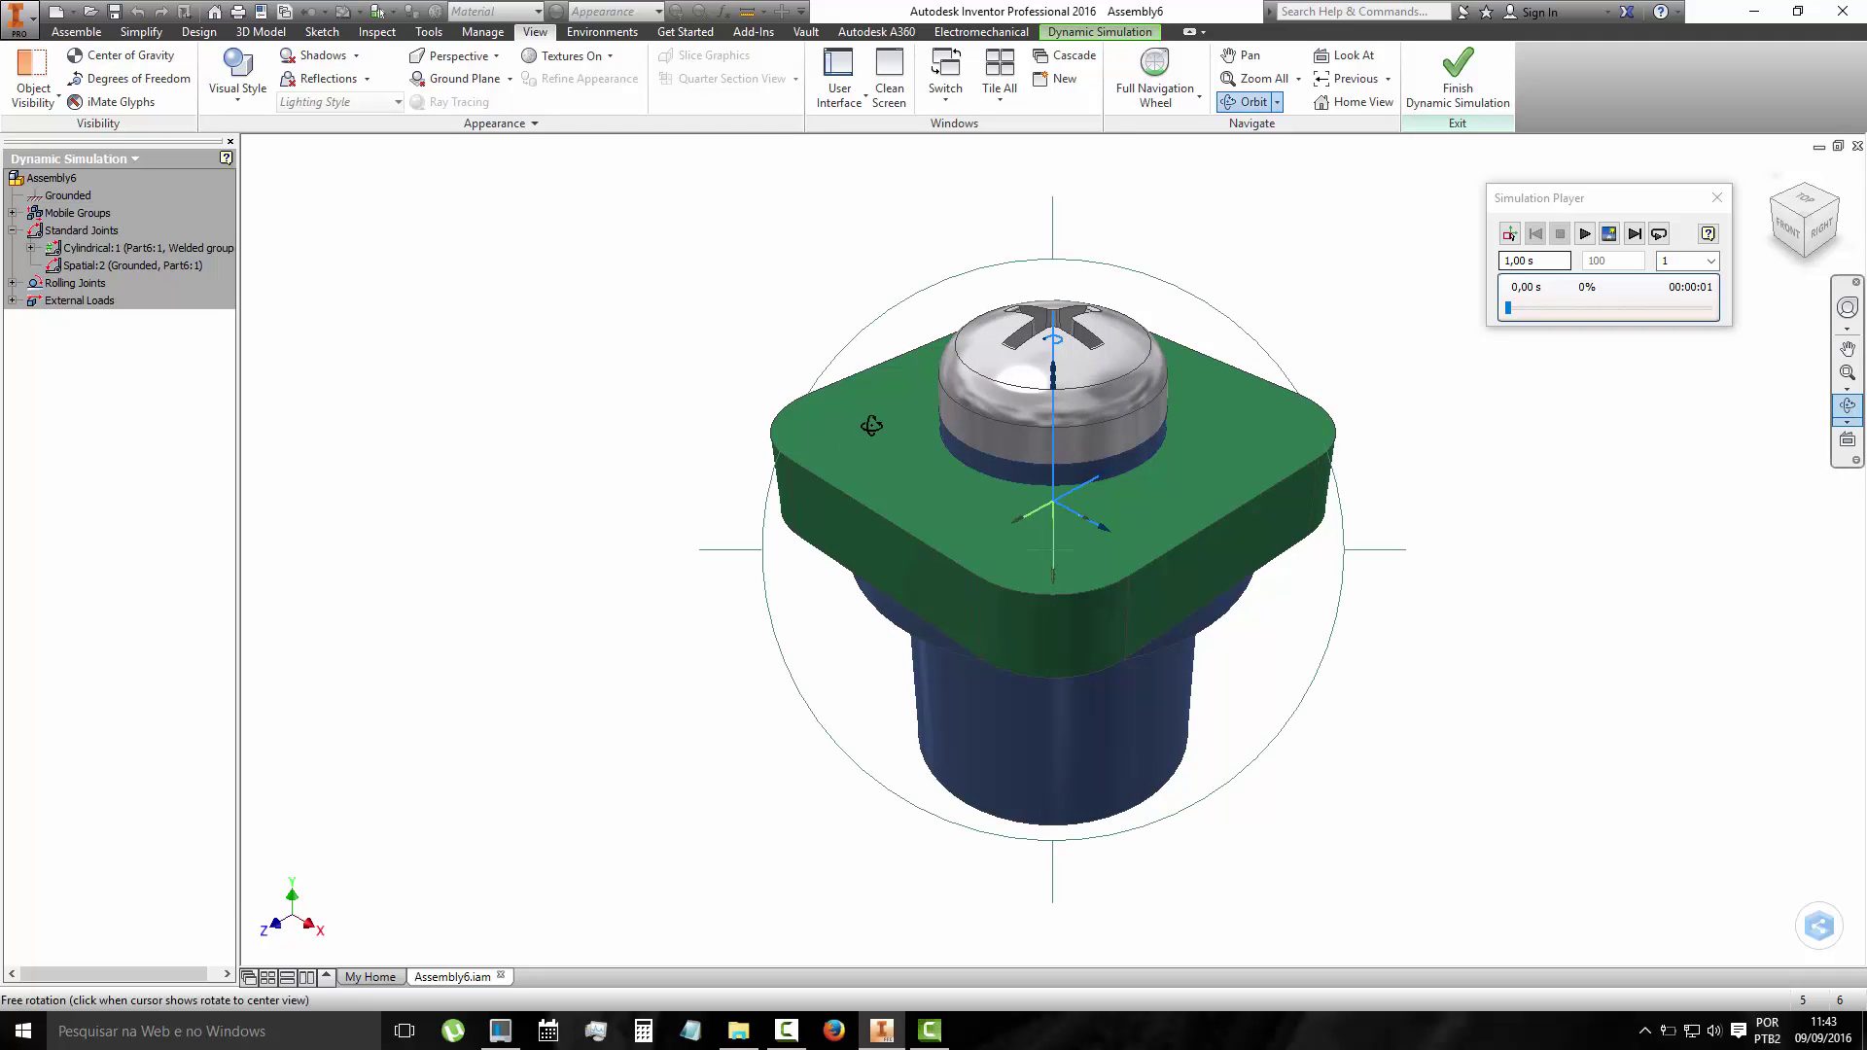
mouse_move(871, 417)
left_mouse_down()
mouse_move(974, 523)
mouse_move(867, 500)
left_mouse_up()
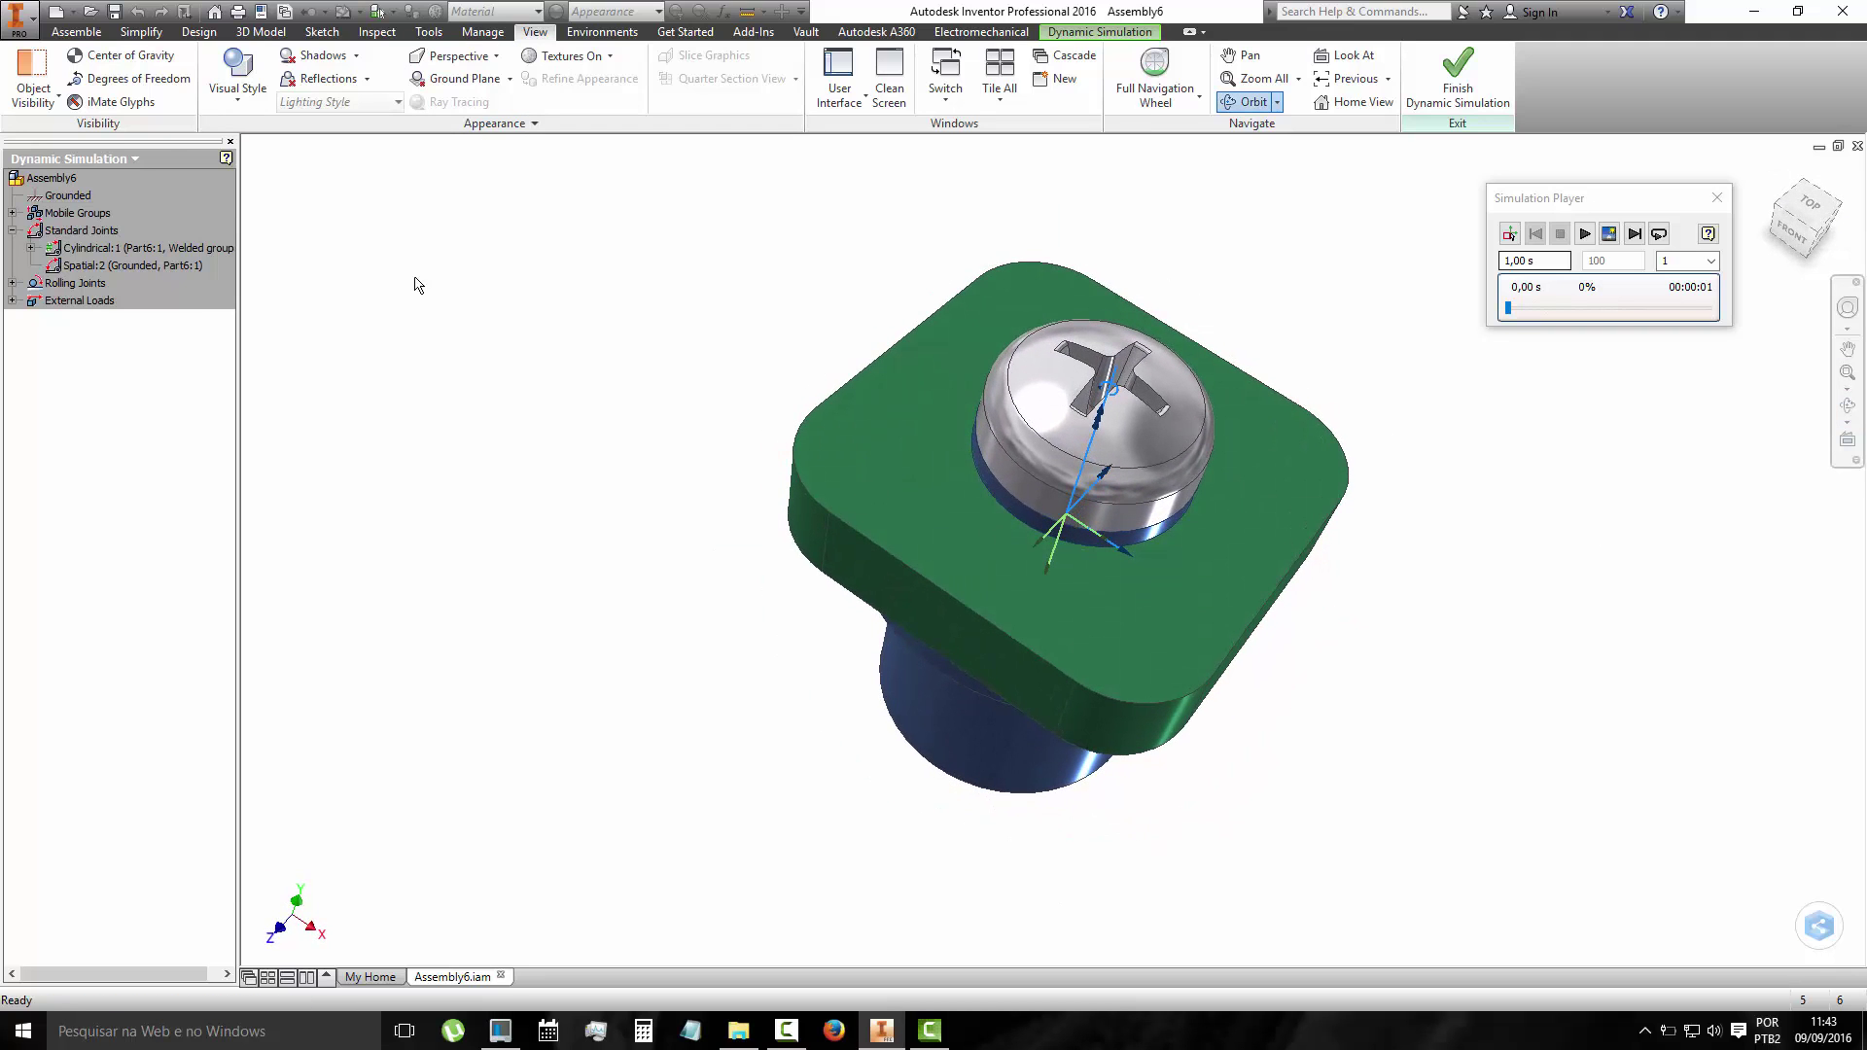
Apply the Realistic visual style, then play and rewind the simulation from a tilted angle.
left_click(239, 89)
left_click(242, 134)
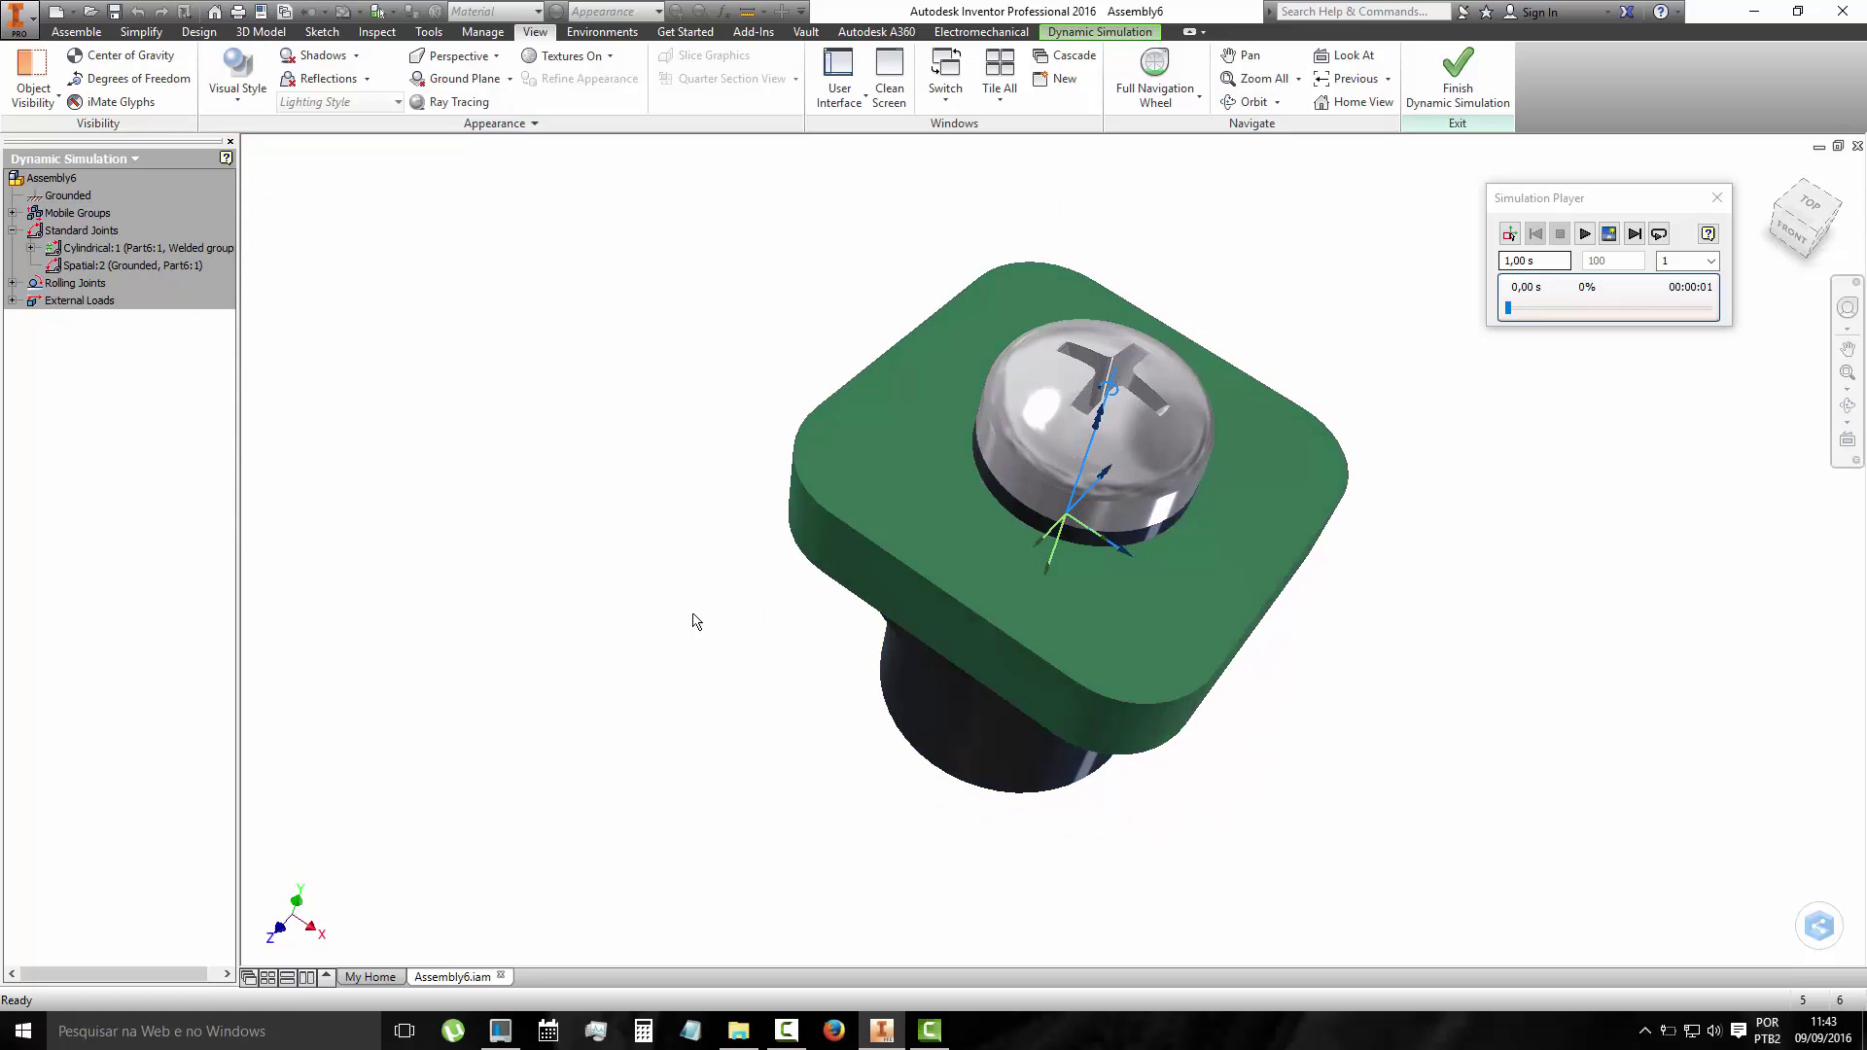
scroll(696, 632, "up", 2)
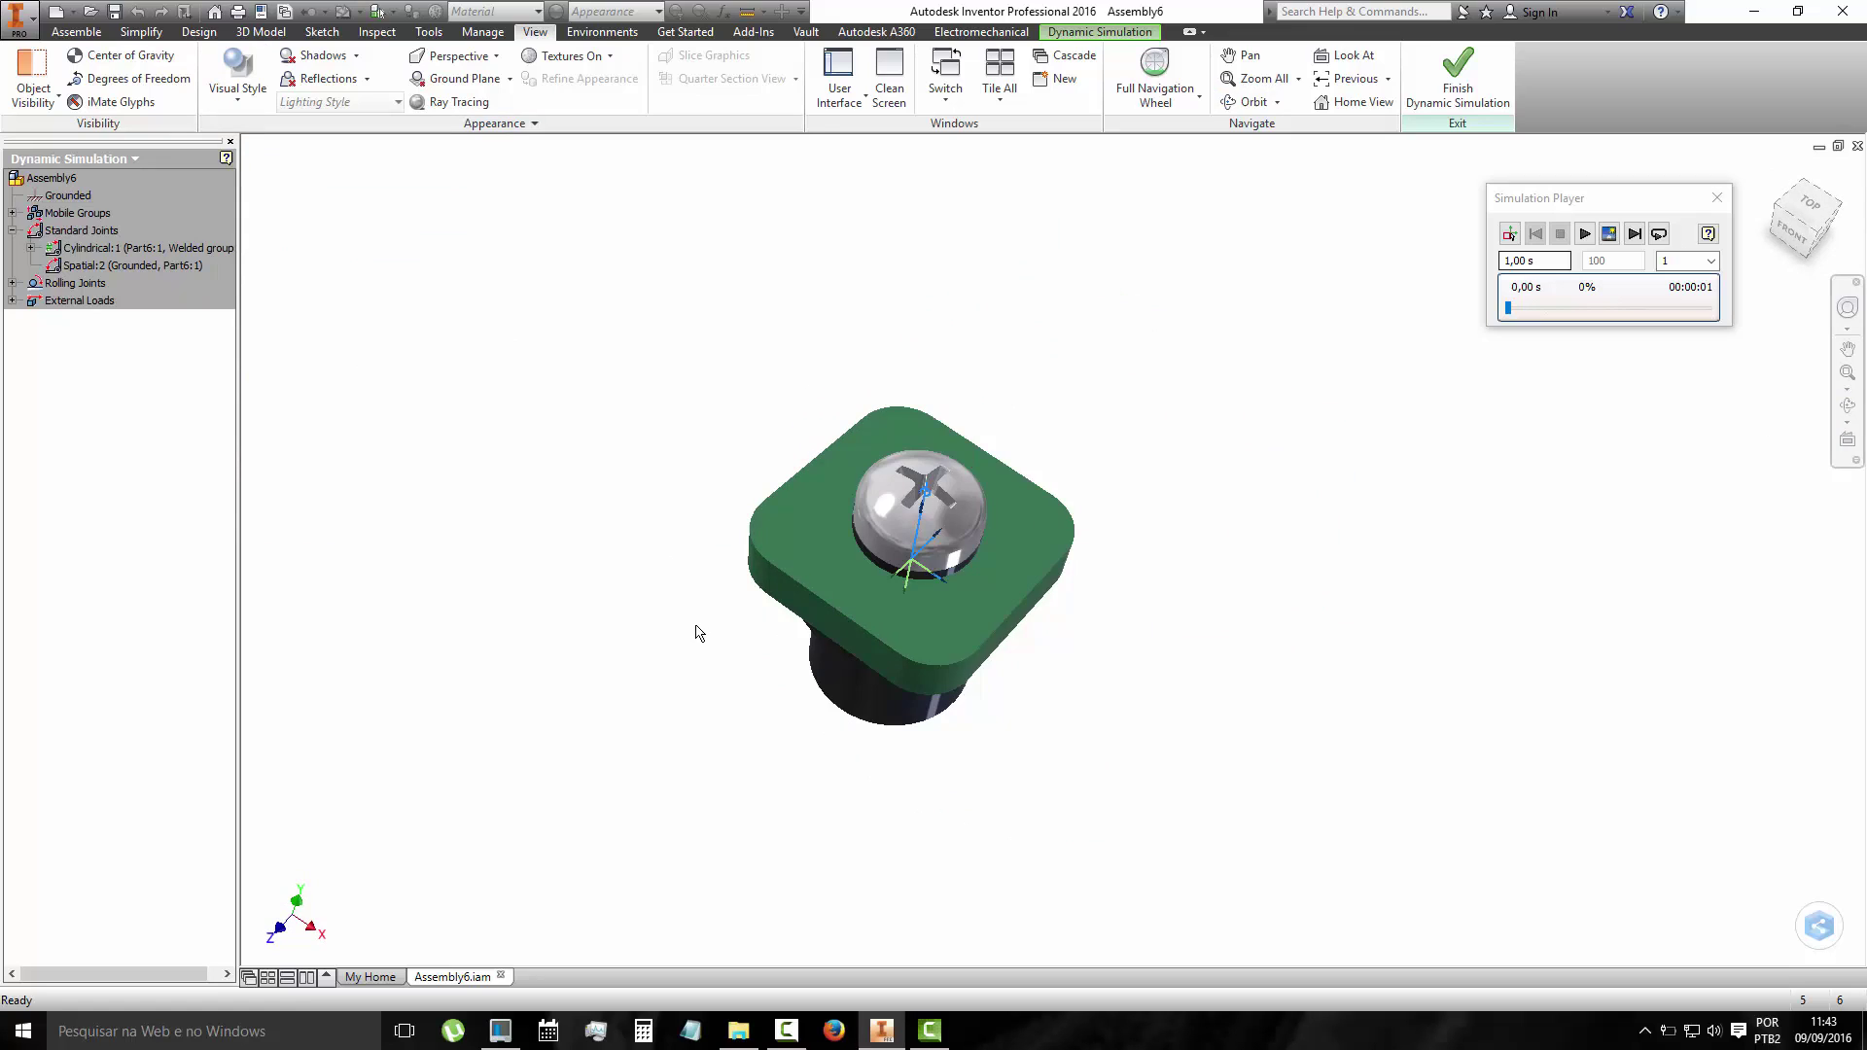
left_click(1853, 416)
left_click_drag(982, 544, 1052, 571)
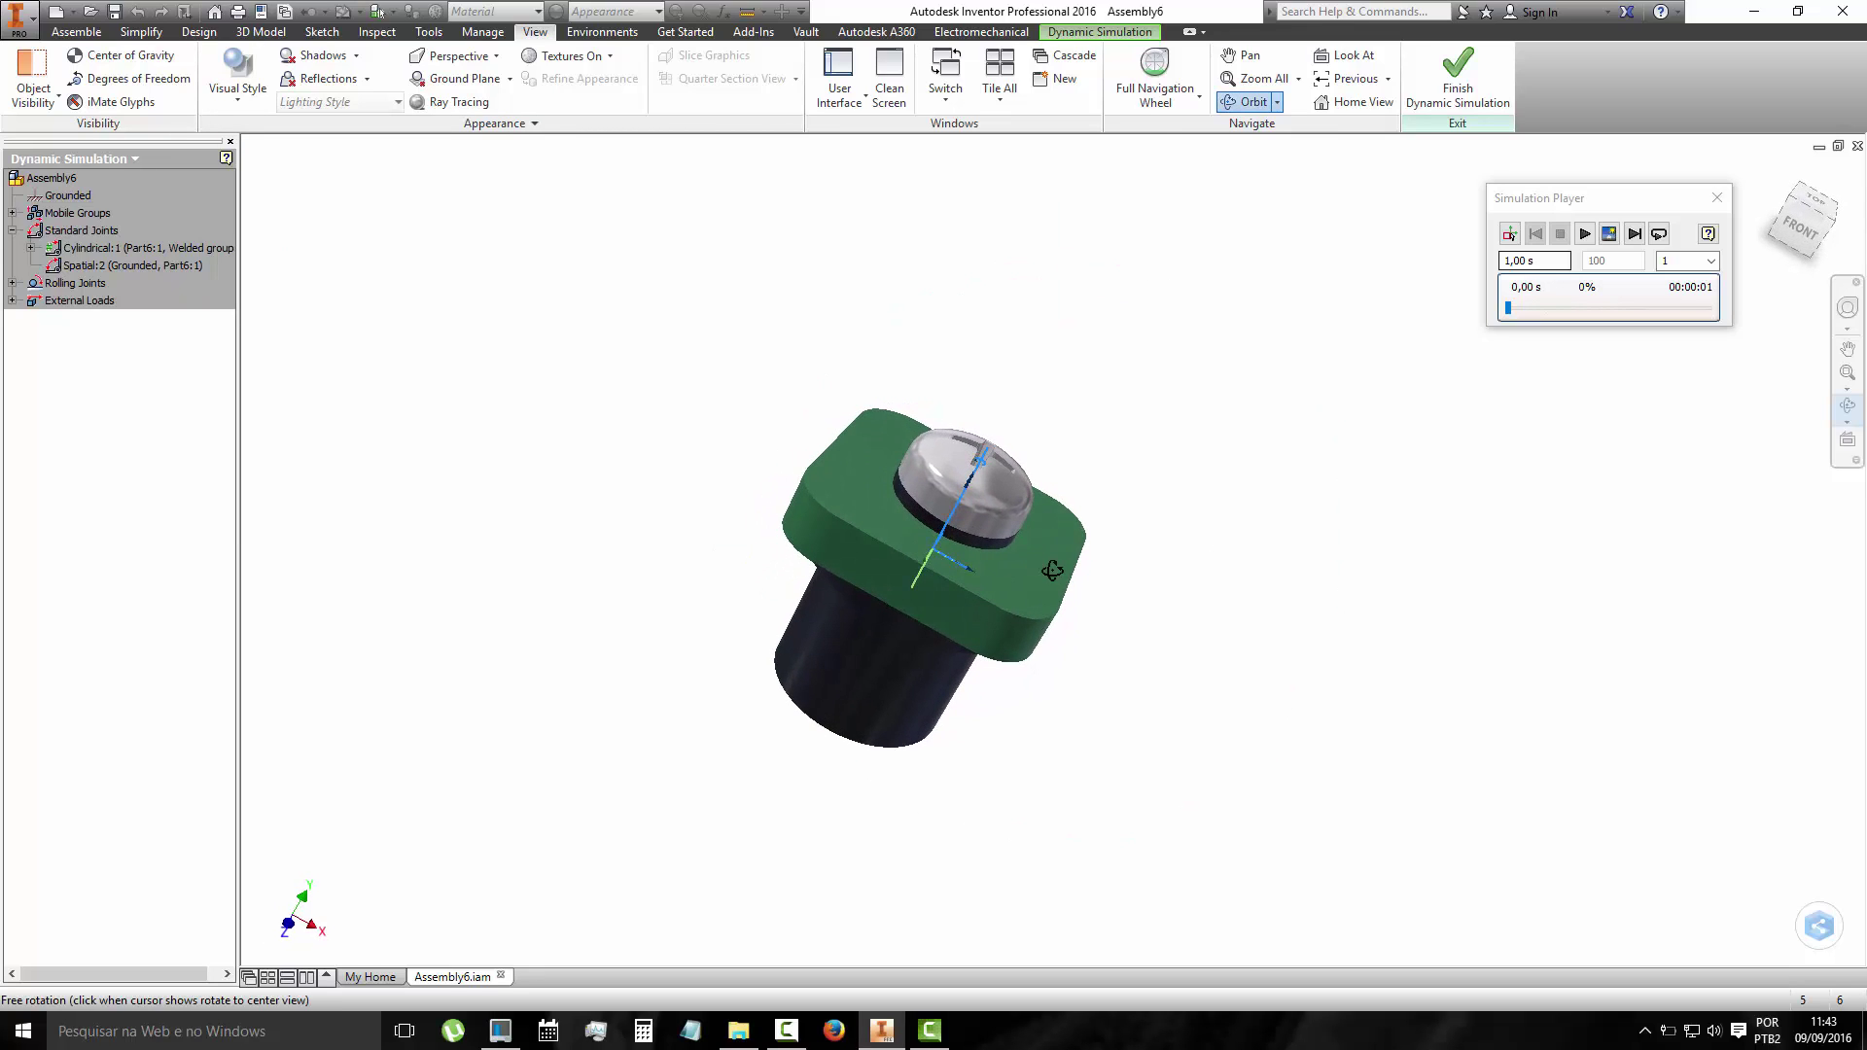
key("Escape")
left_click(1584, 233)
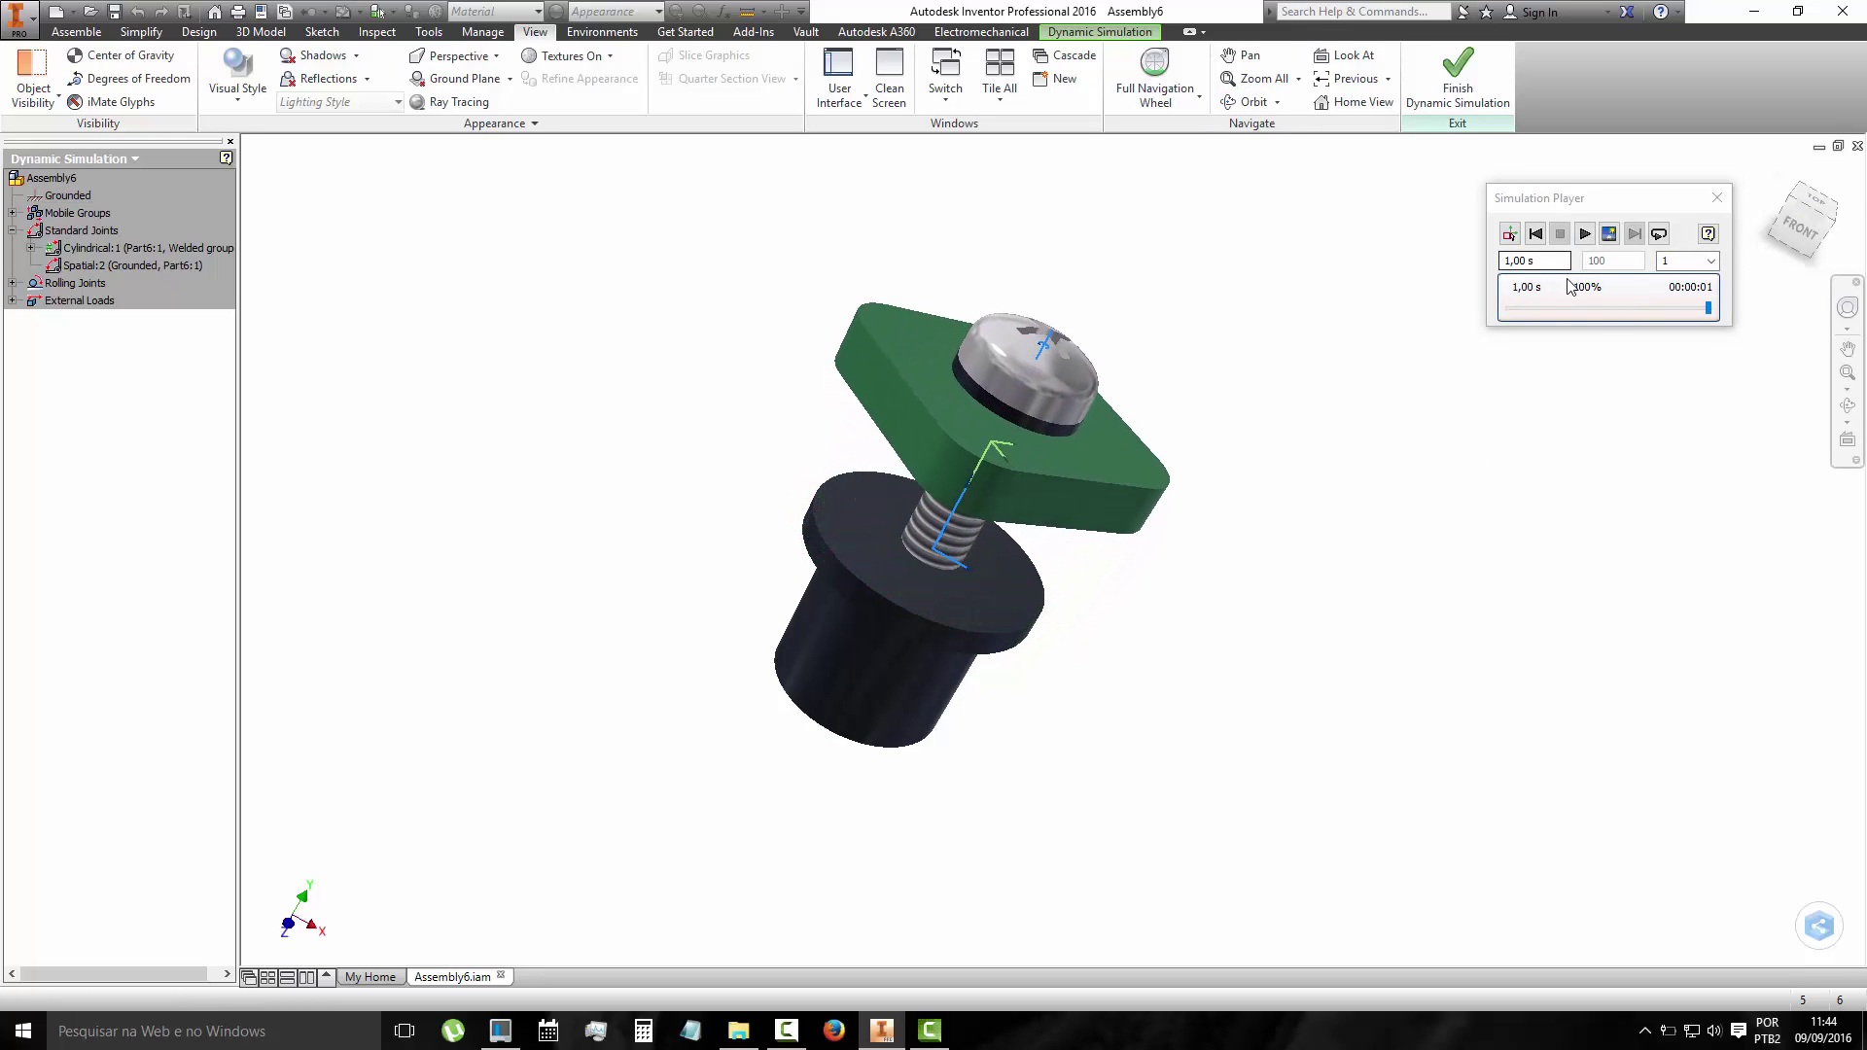
left_click(1535, 234)
Replay the simulation with the model orbited round to view it from behind.
left_click(1847, 405)
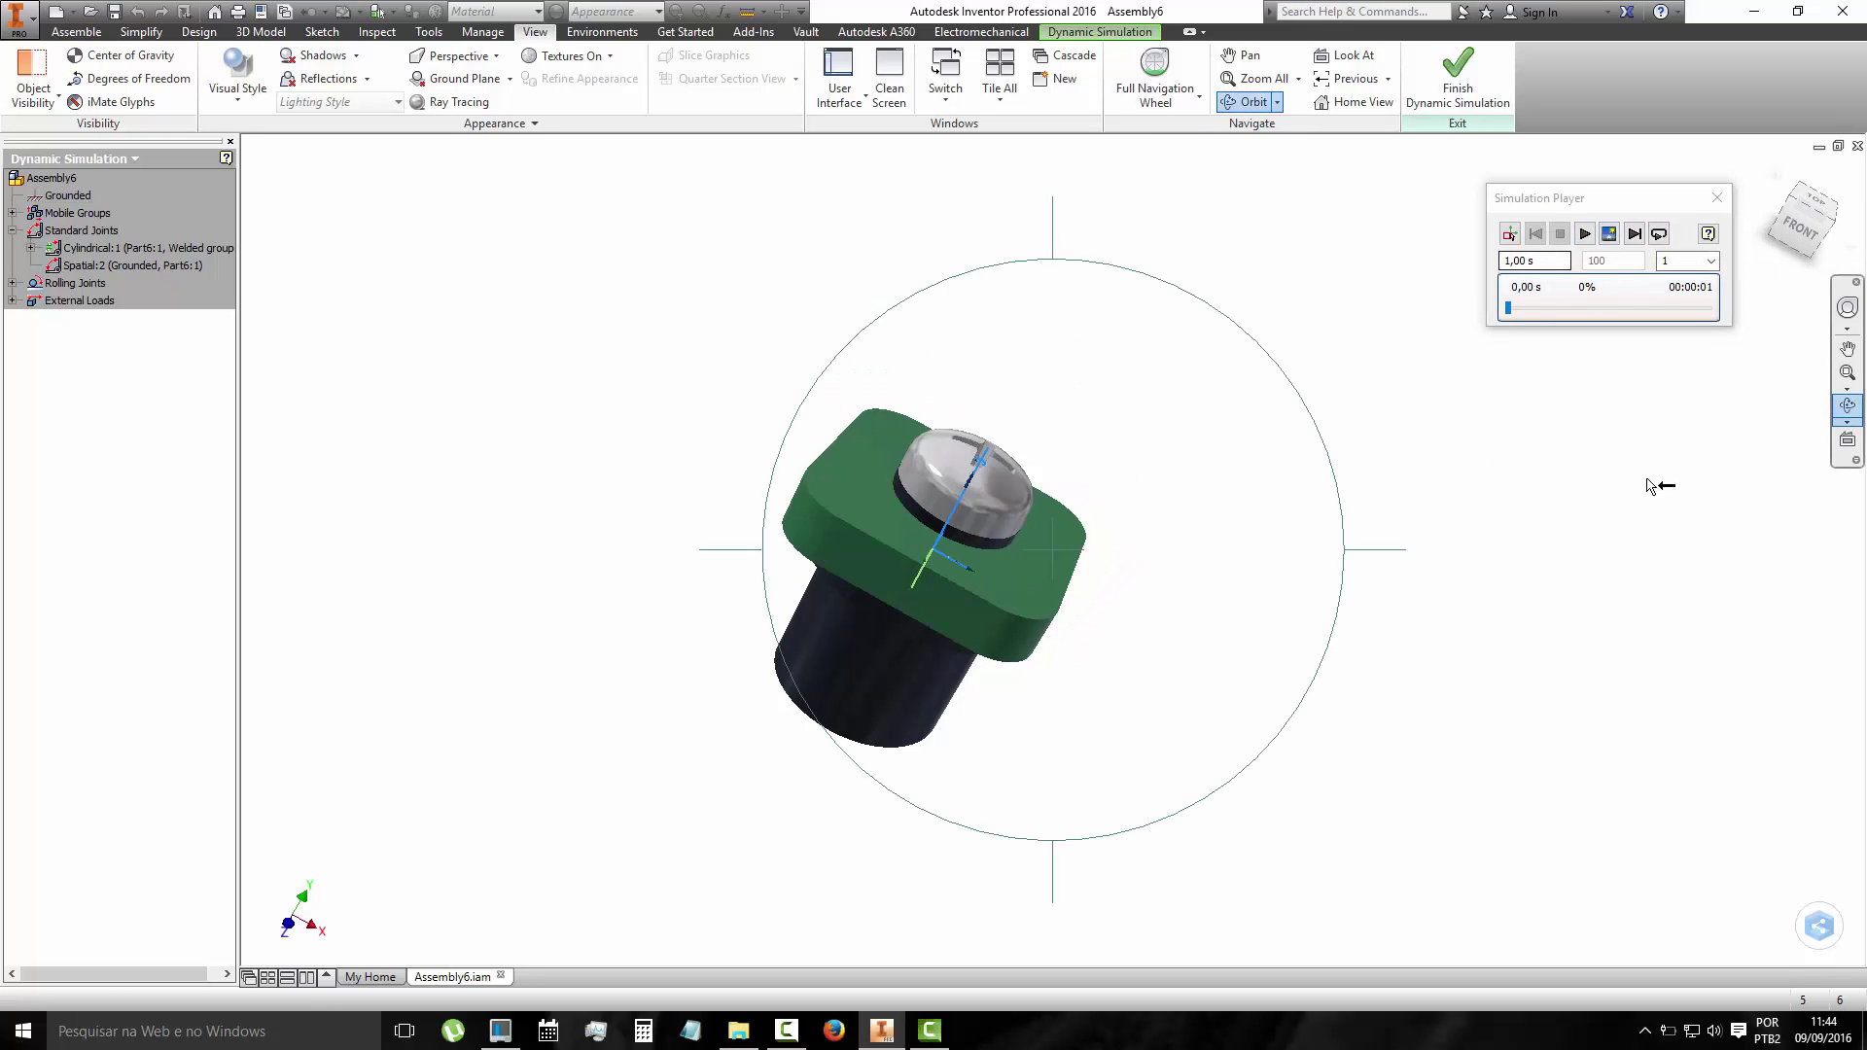
left_click_drag(1056, 608, 1048, 522)
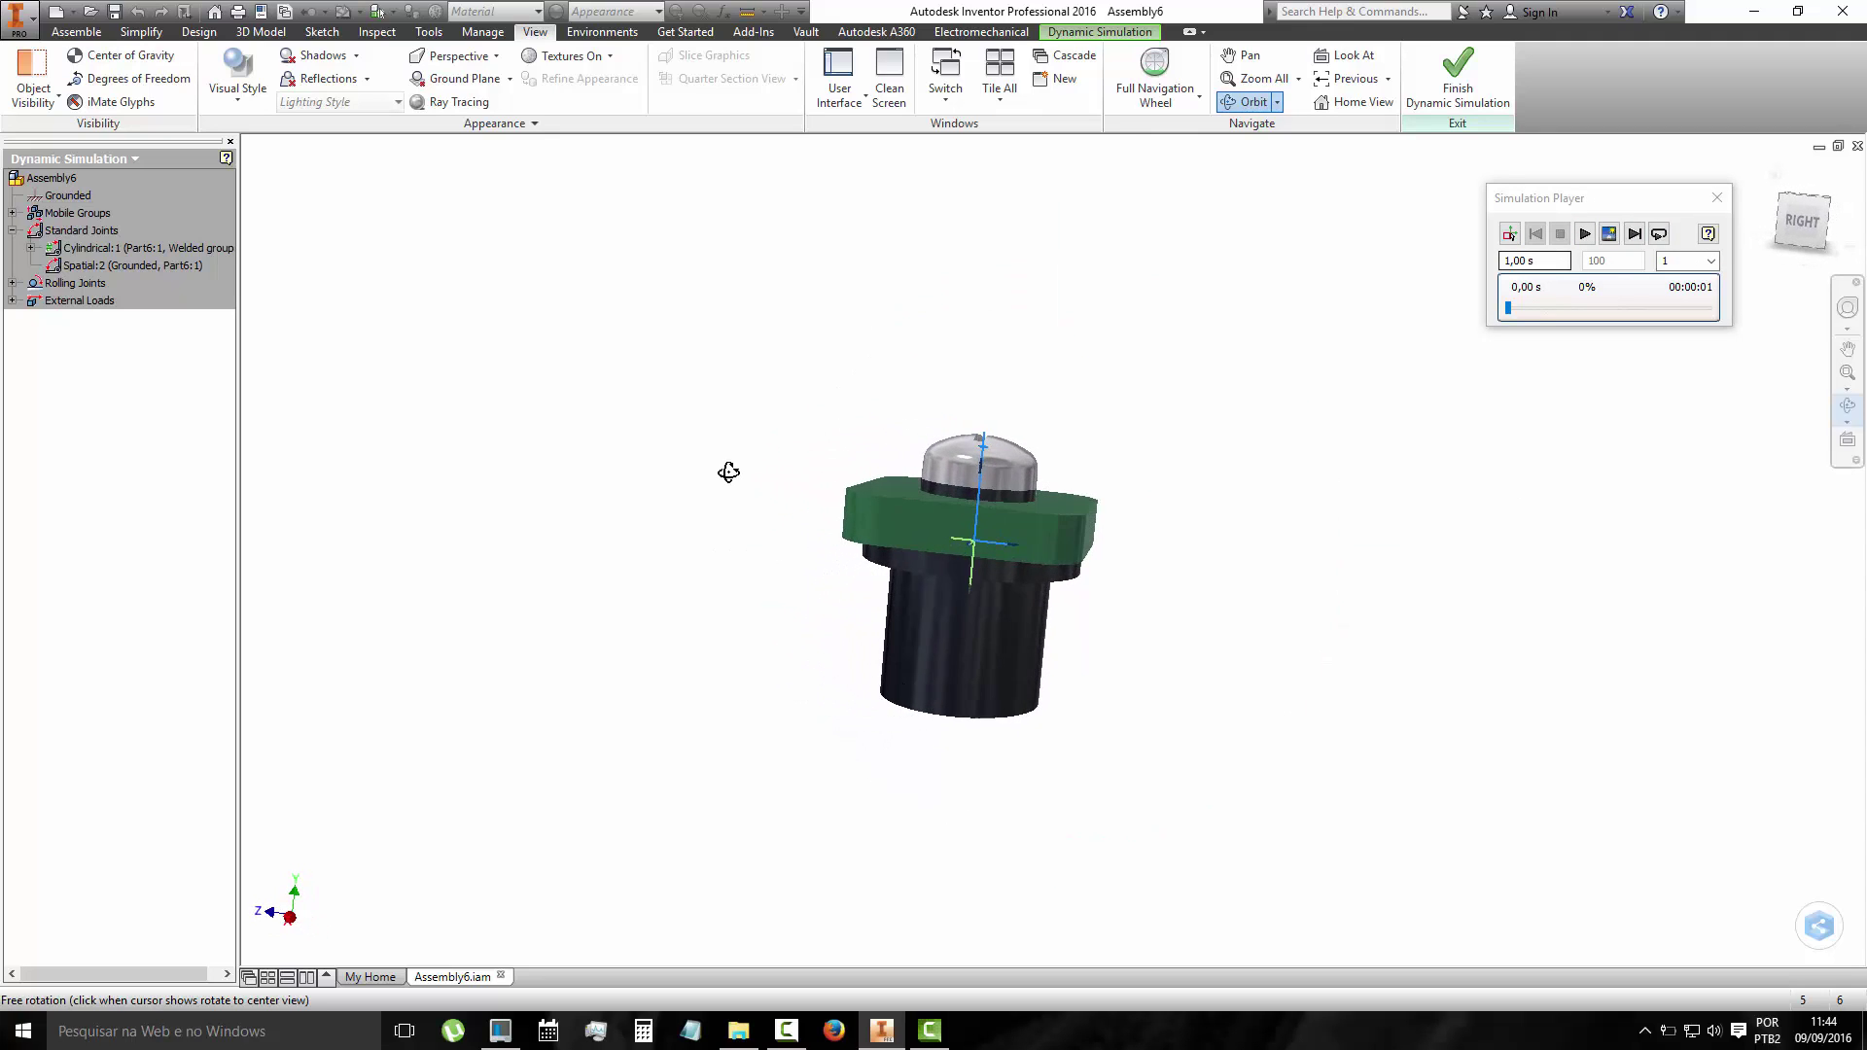
mouse_move(1321, 516)
left_mouse_down()
mouse_move(1085, 369)
mouse_move(1083, 296)
left_mouse_up()
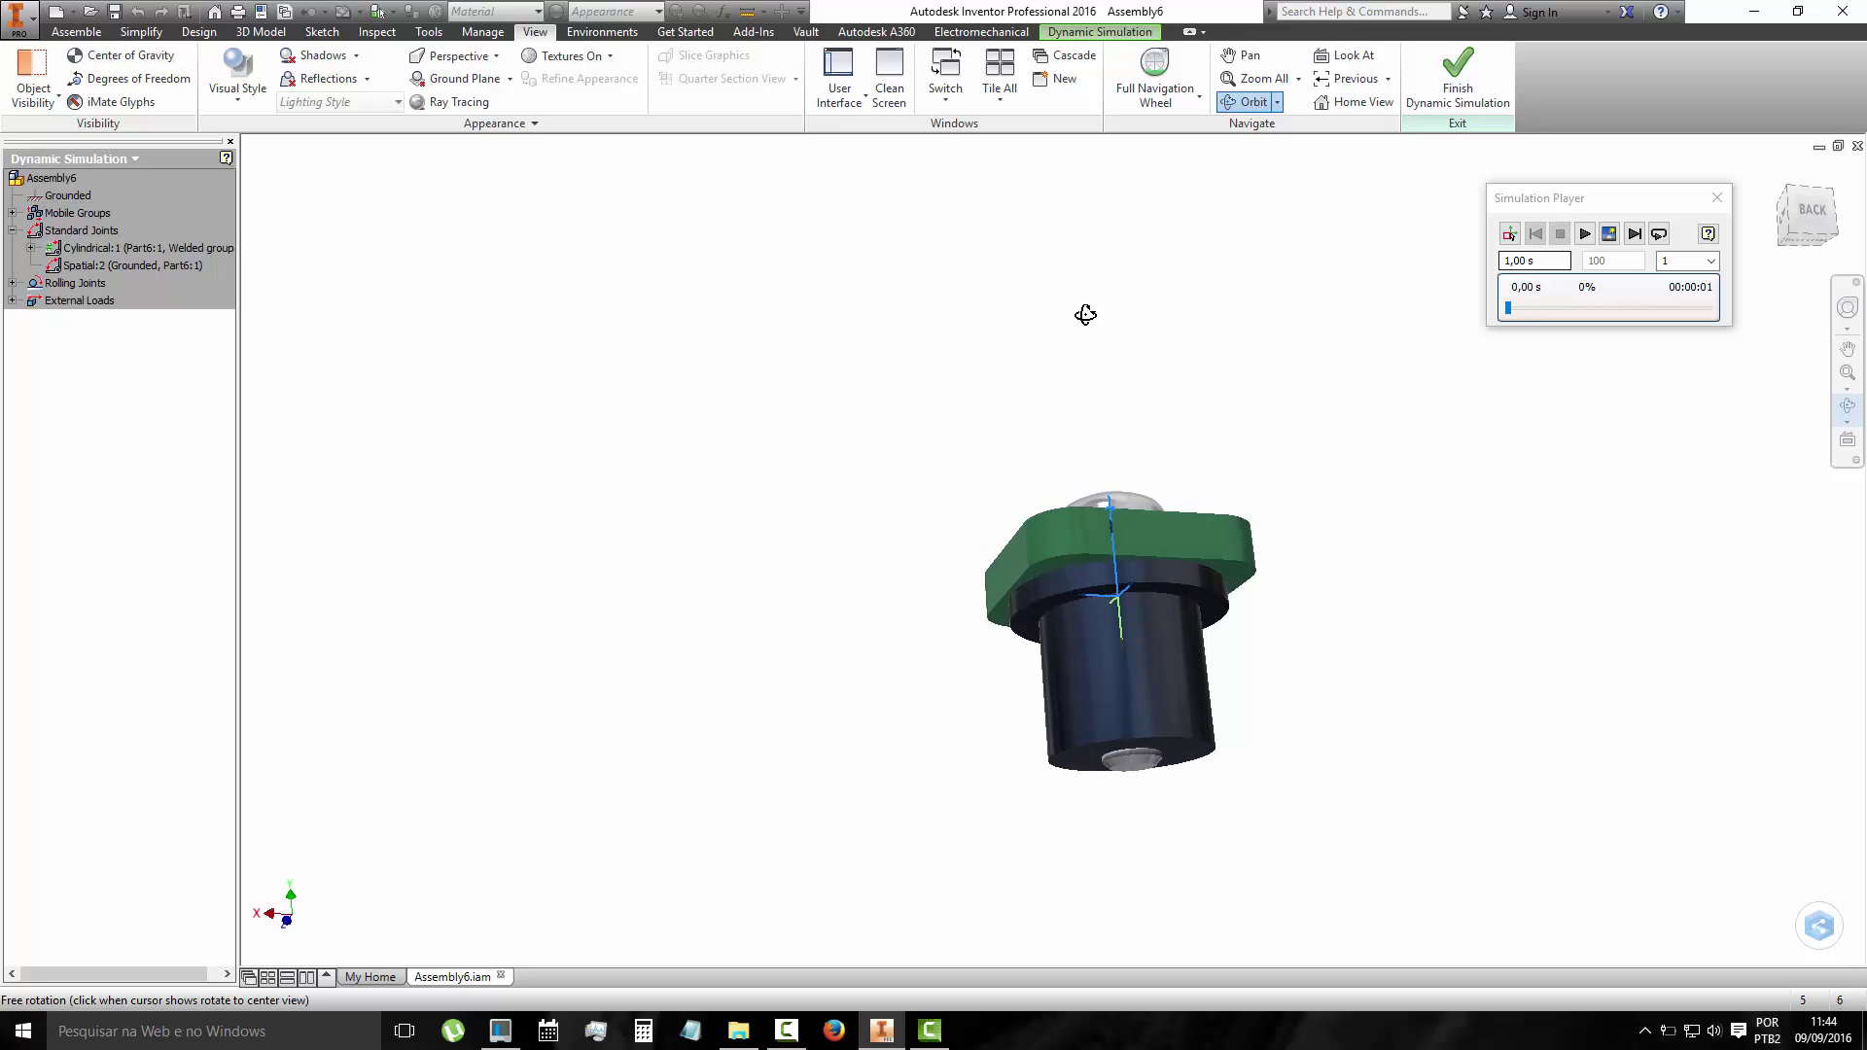
key("Escape")
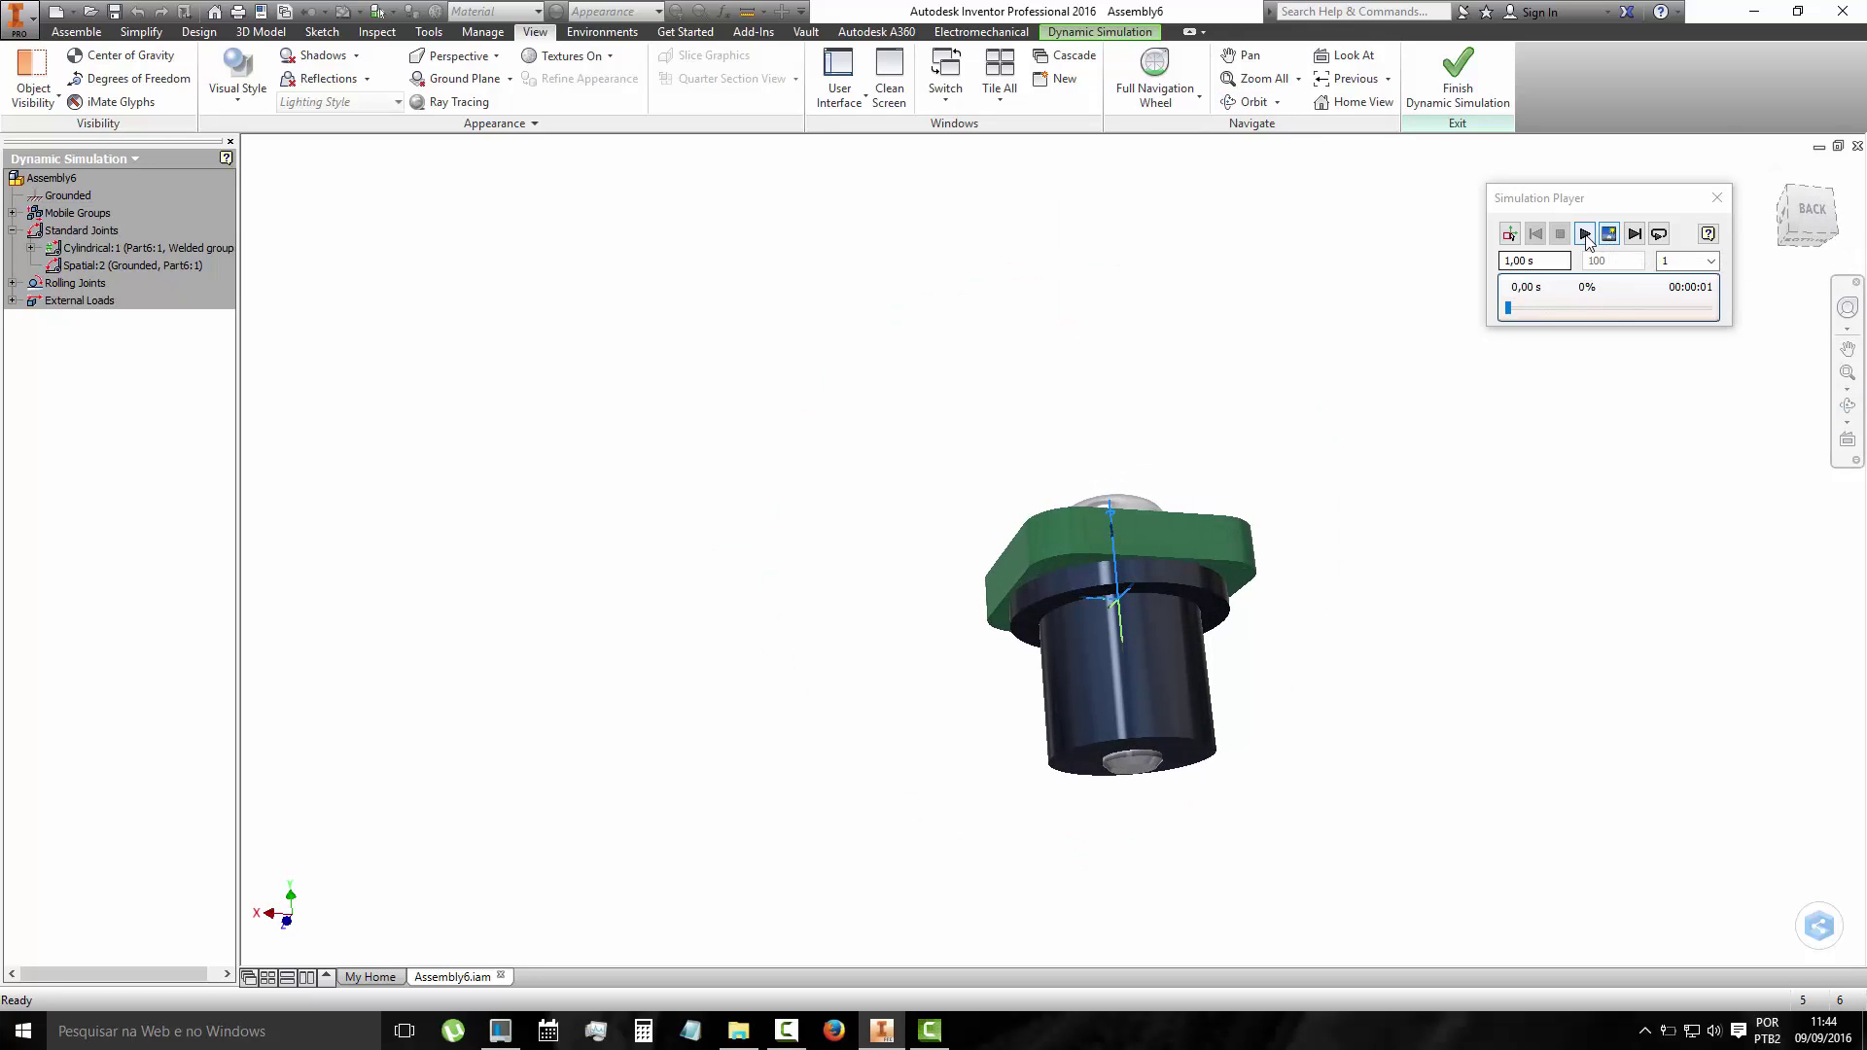
left_click(1585, 234)
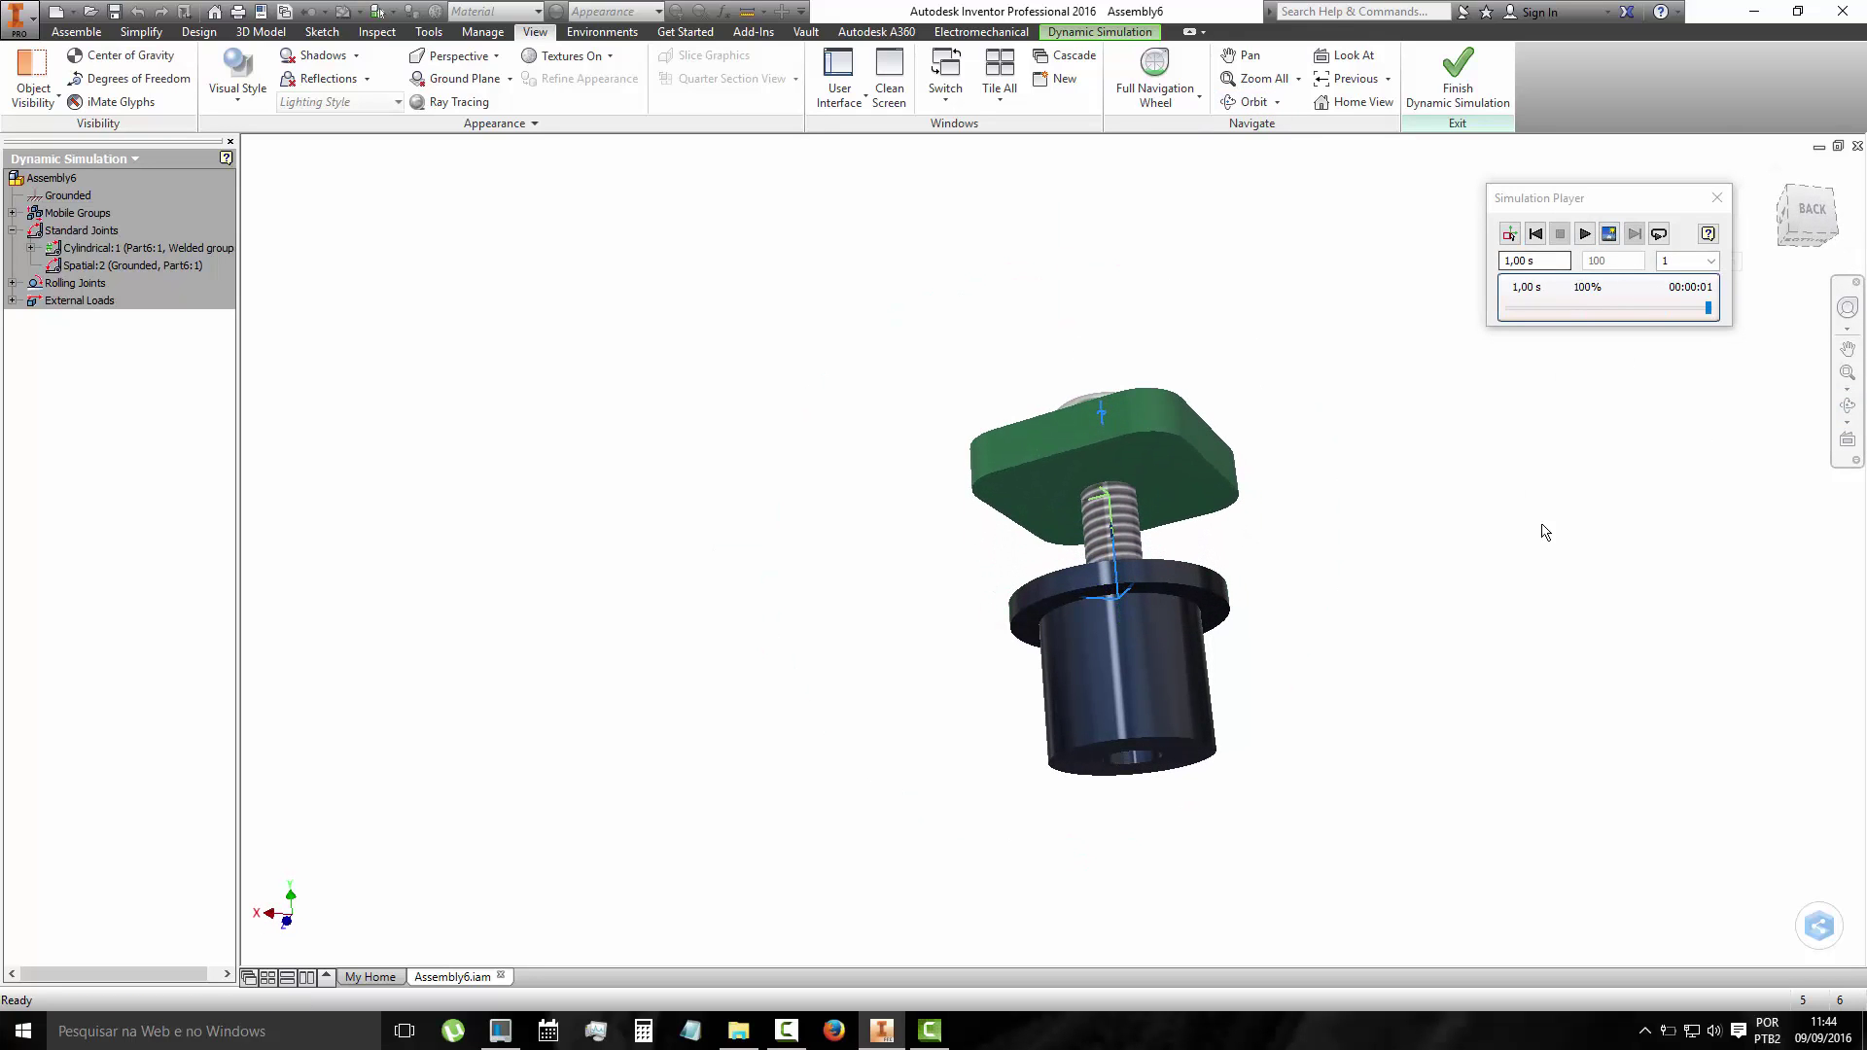
left_click(1535, 234)
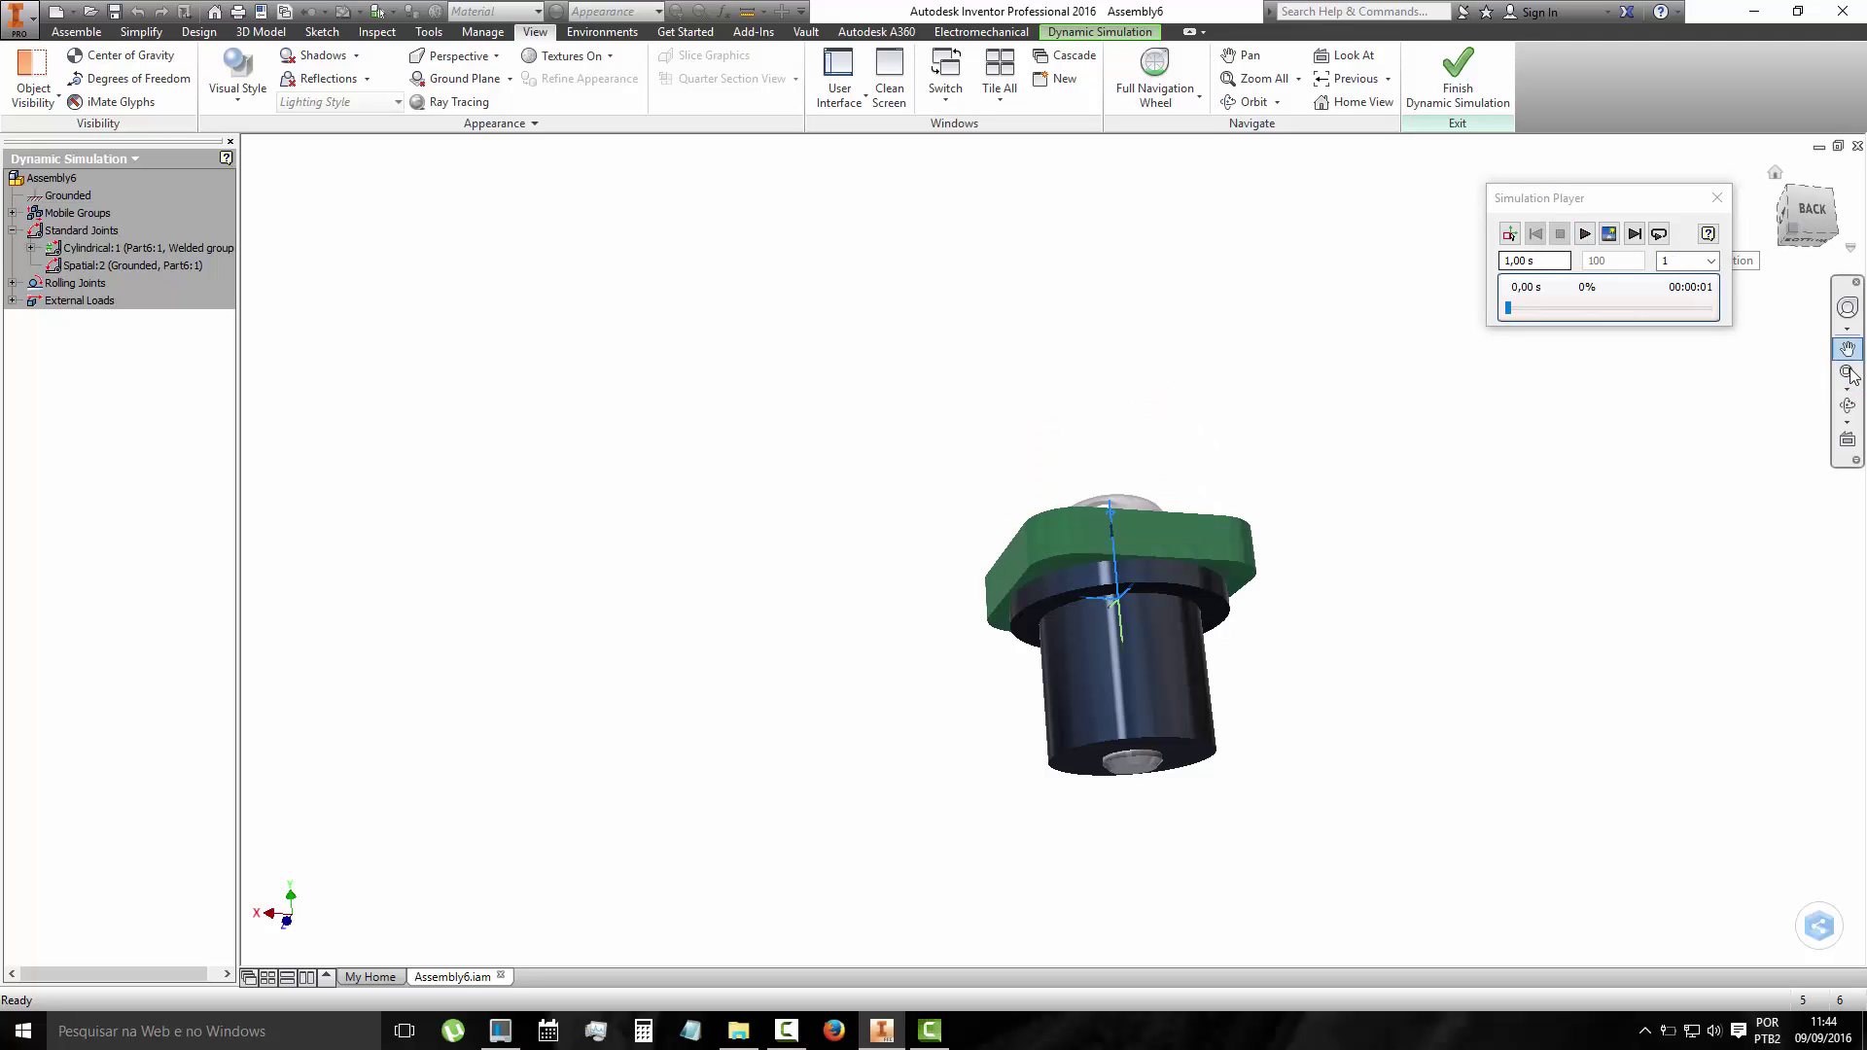
Replay the simulation from below, then again facing the bushing's underside head-on.
left_click(1847, 405)
mouse_move(1234, 715)
left_mouse_down()
mouse_move(1130, 706)
mouse_move(806, 472)
mouse_move(805, 496)
left_mouse_up()
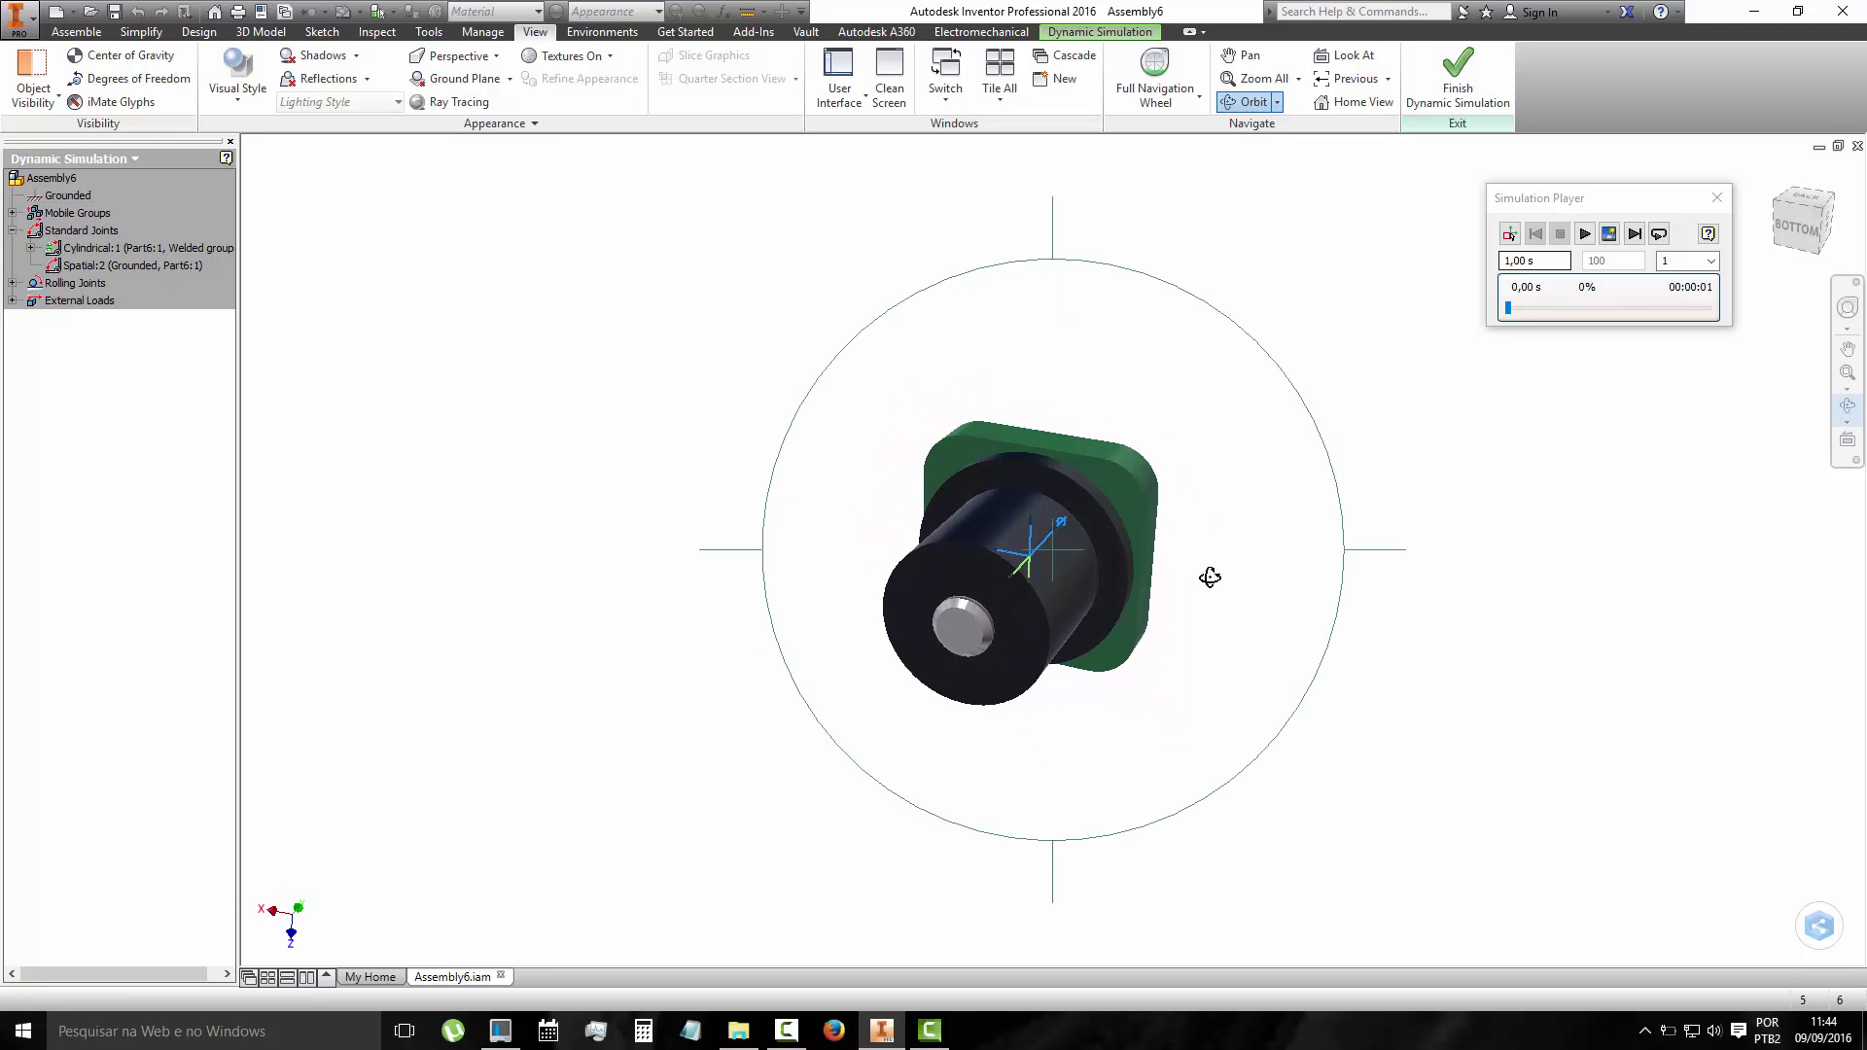
key("Escape")
left_click(1586, 235)
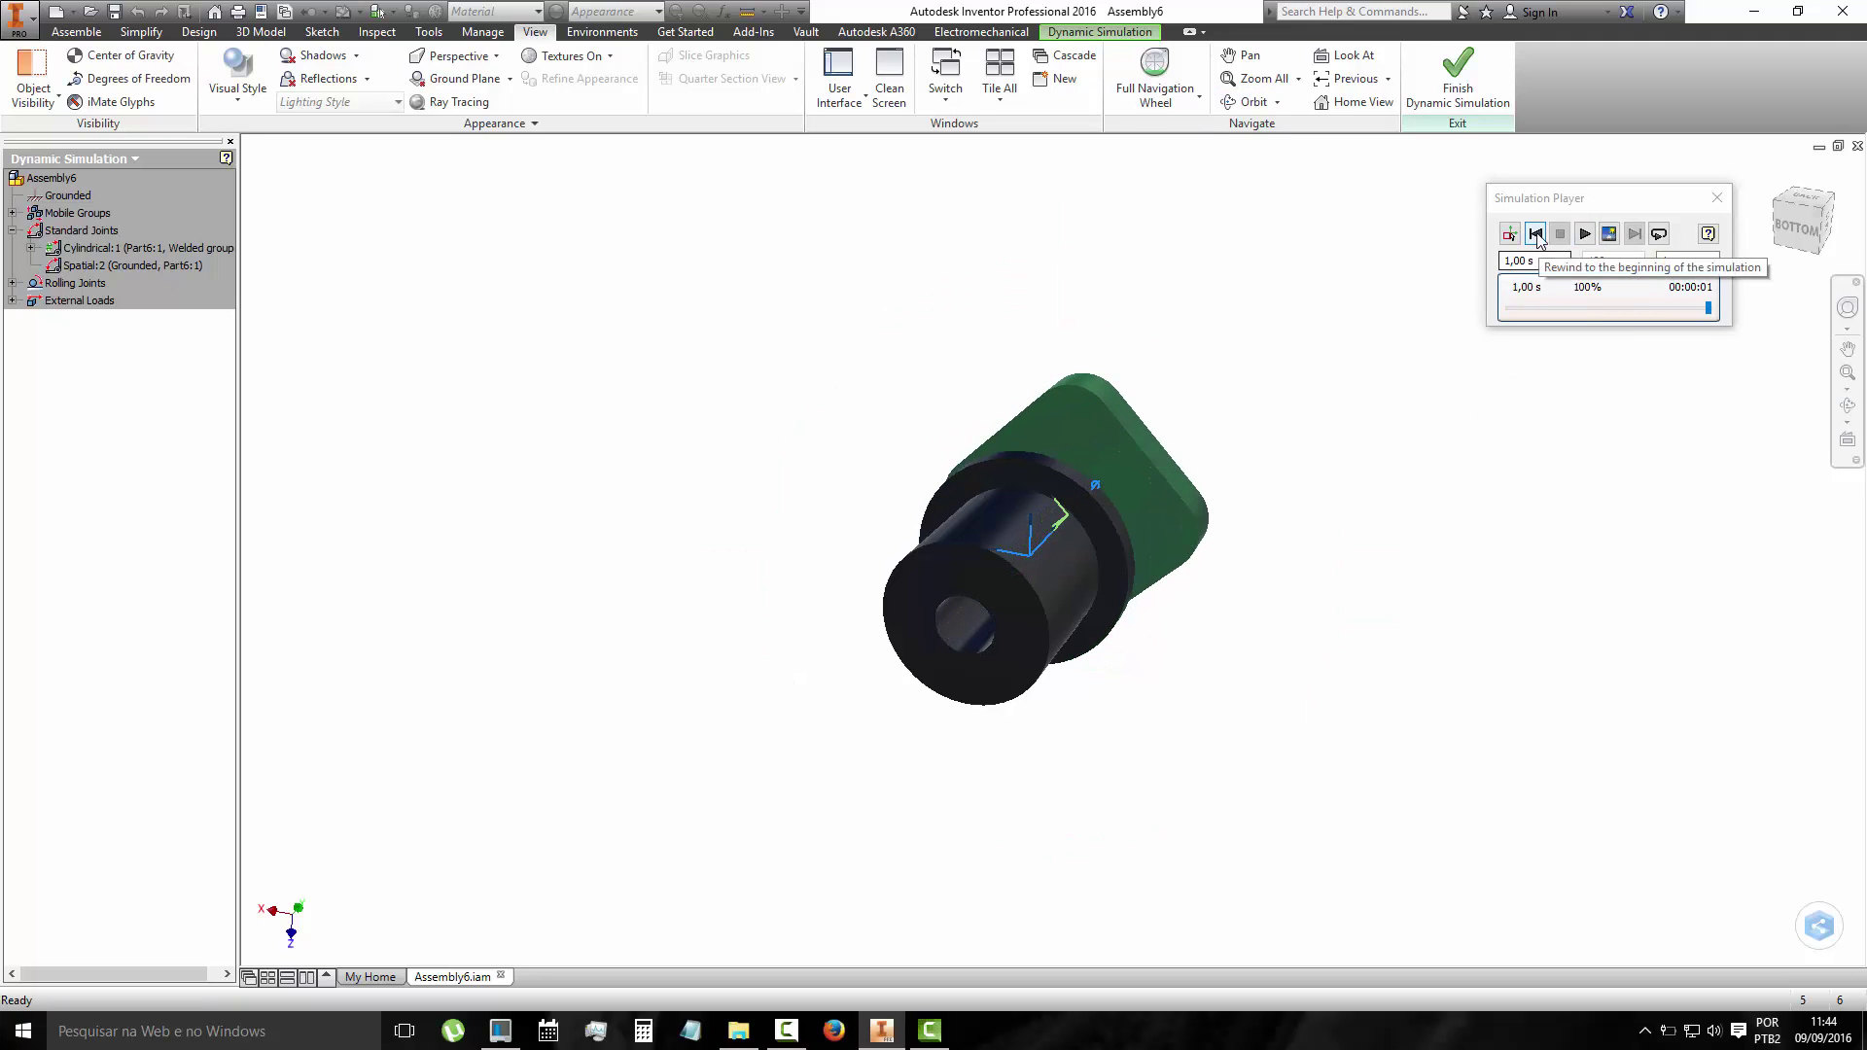
left_click(1535, 235)
left_click(1849, 408)
mouse_move(888, 682)
left_mouse_down()
mouse_move(1082, 515)
mouse_move(1158, 516)
mouse_move(1150, 467)
mouse_move(1059, 447)
left_mouse_up()
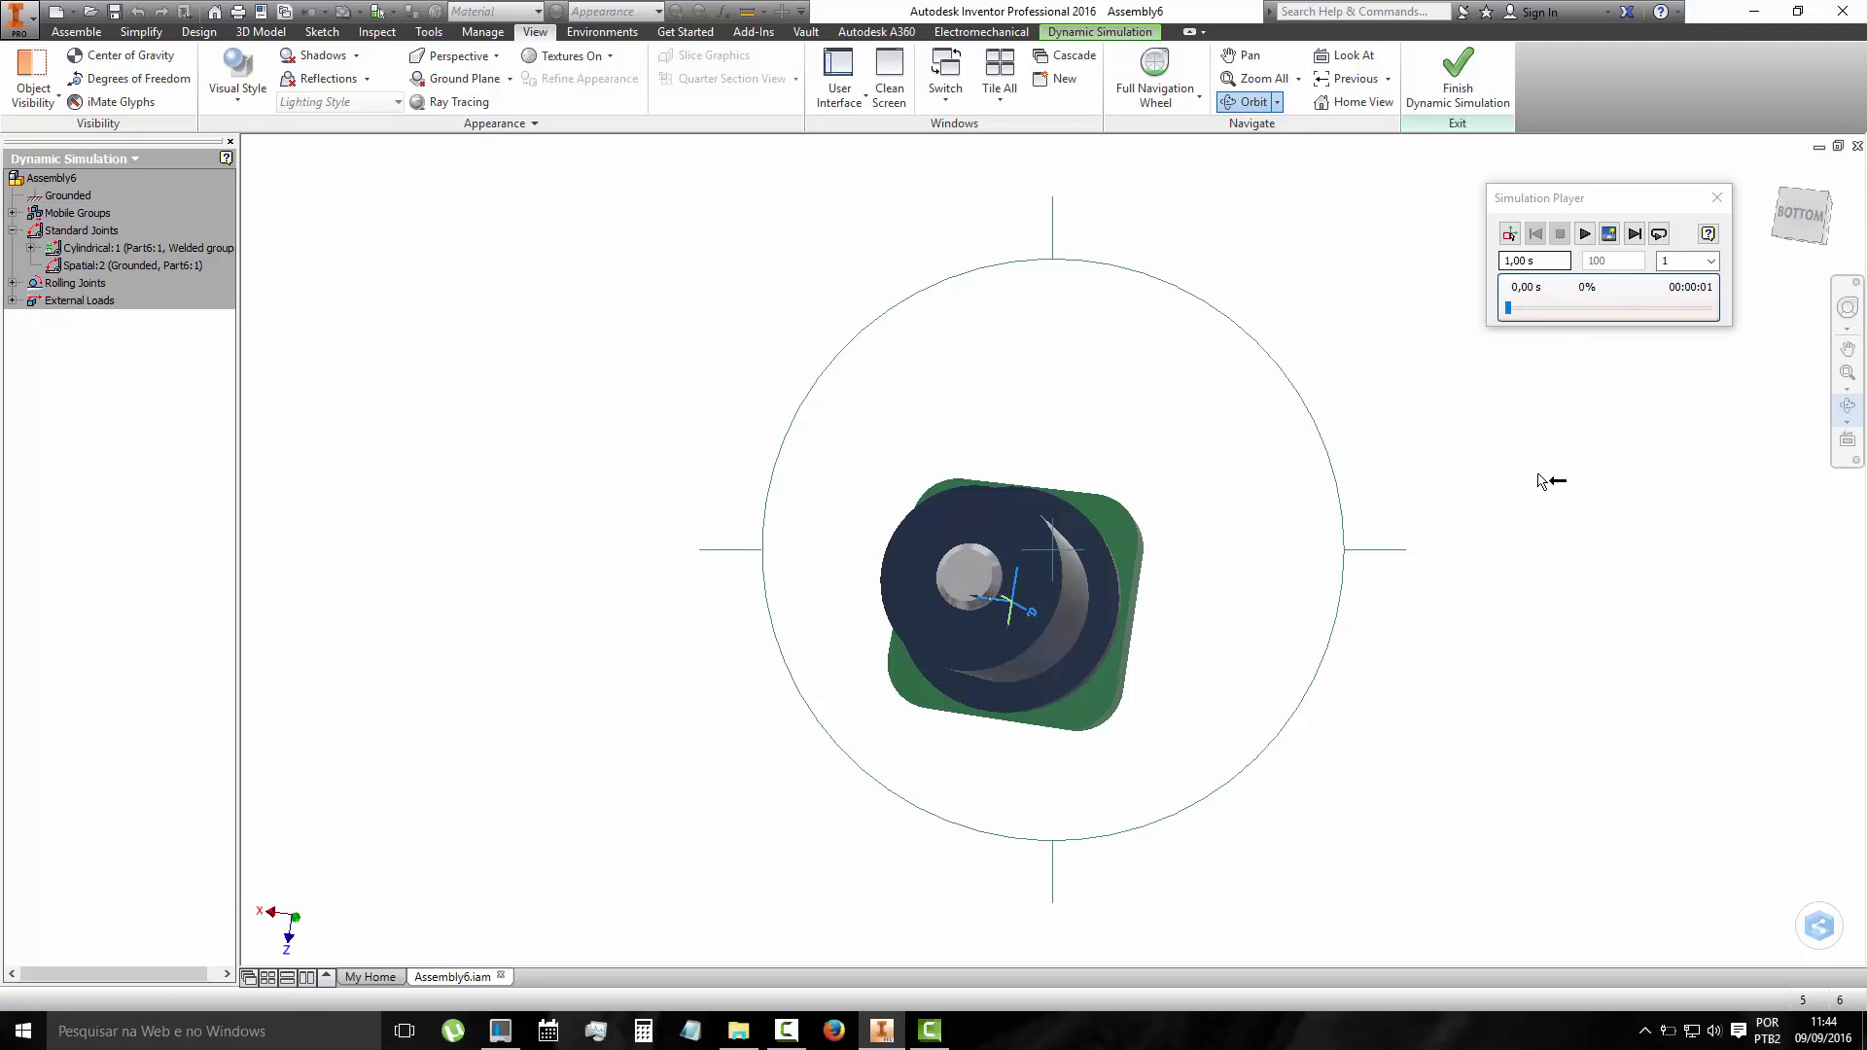
key("Escape")
left_click(1585, 234)
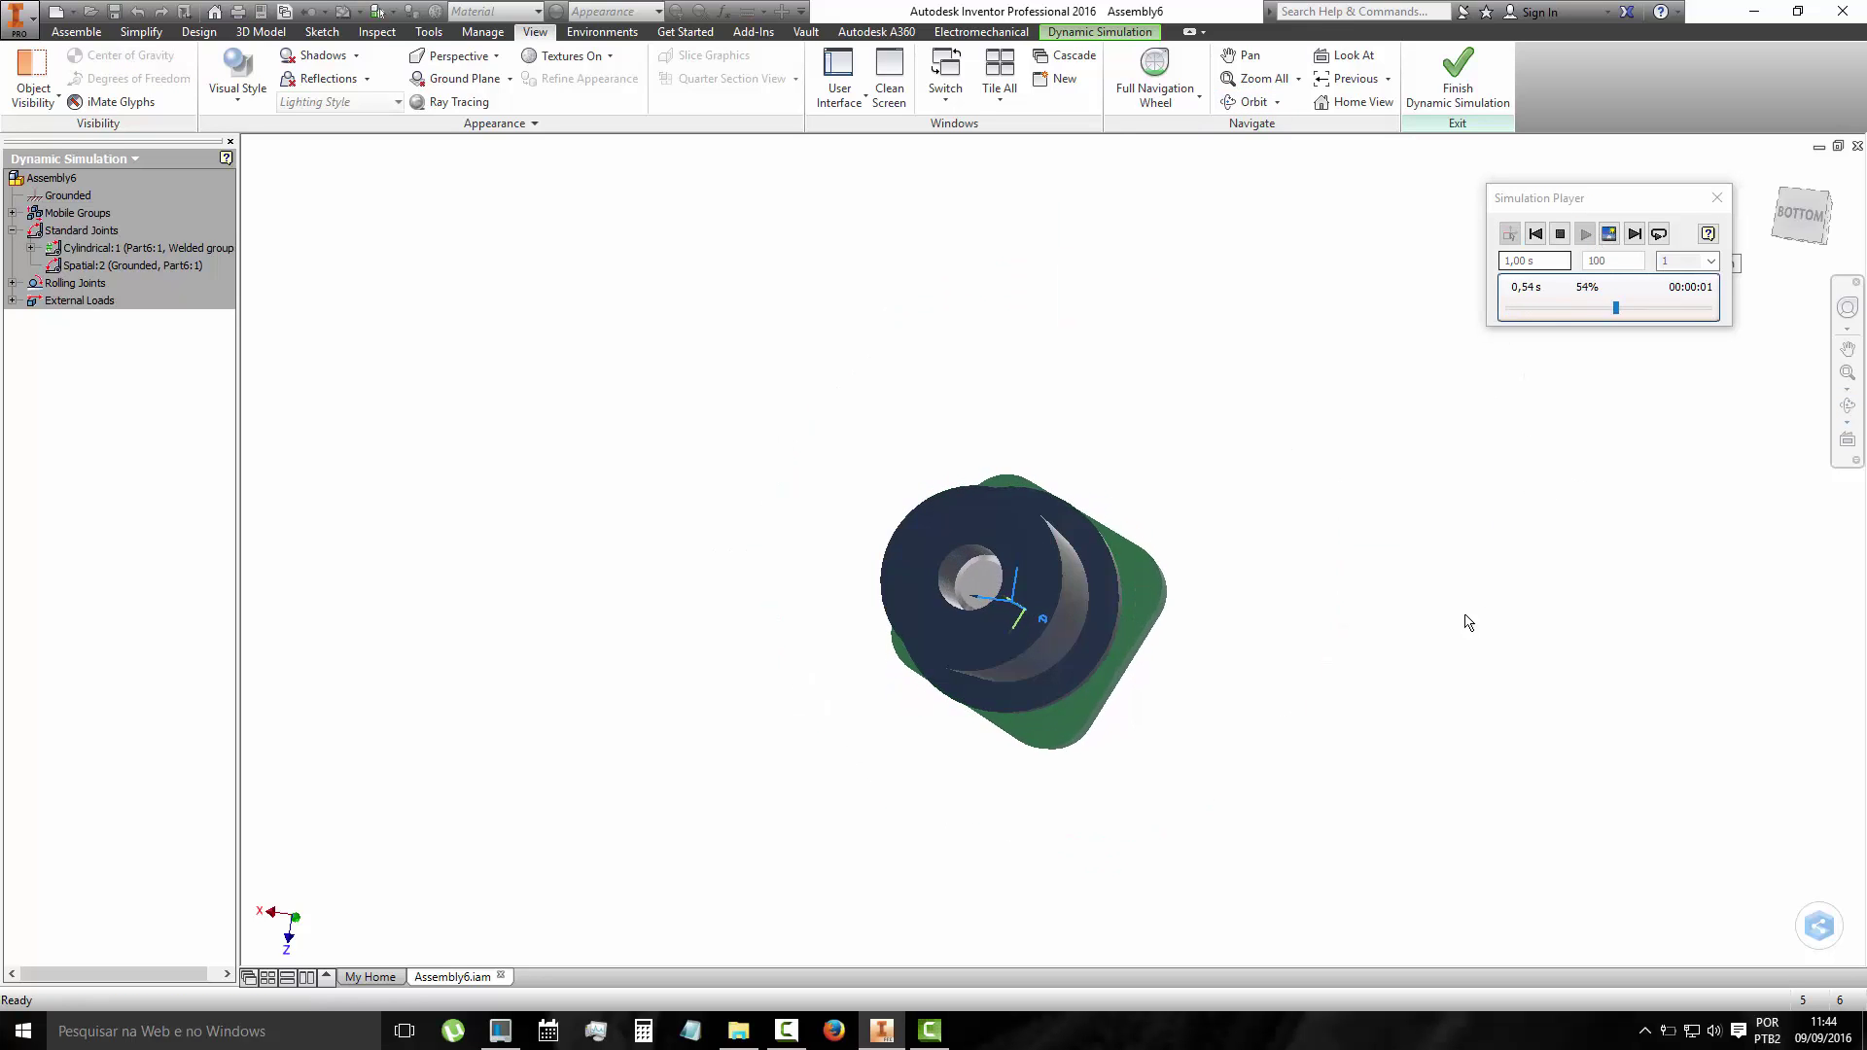
Switch to the Wireframe with Visible Edges Only style and play the simulation.
left_click(237, 76)
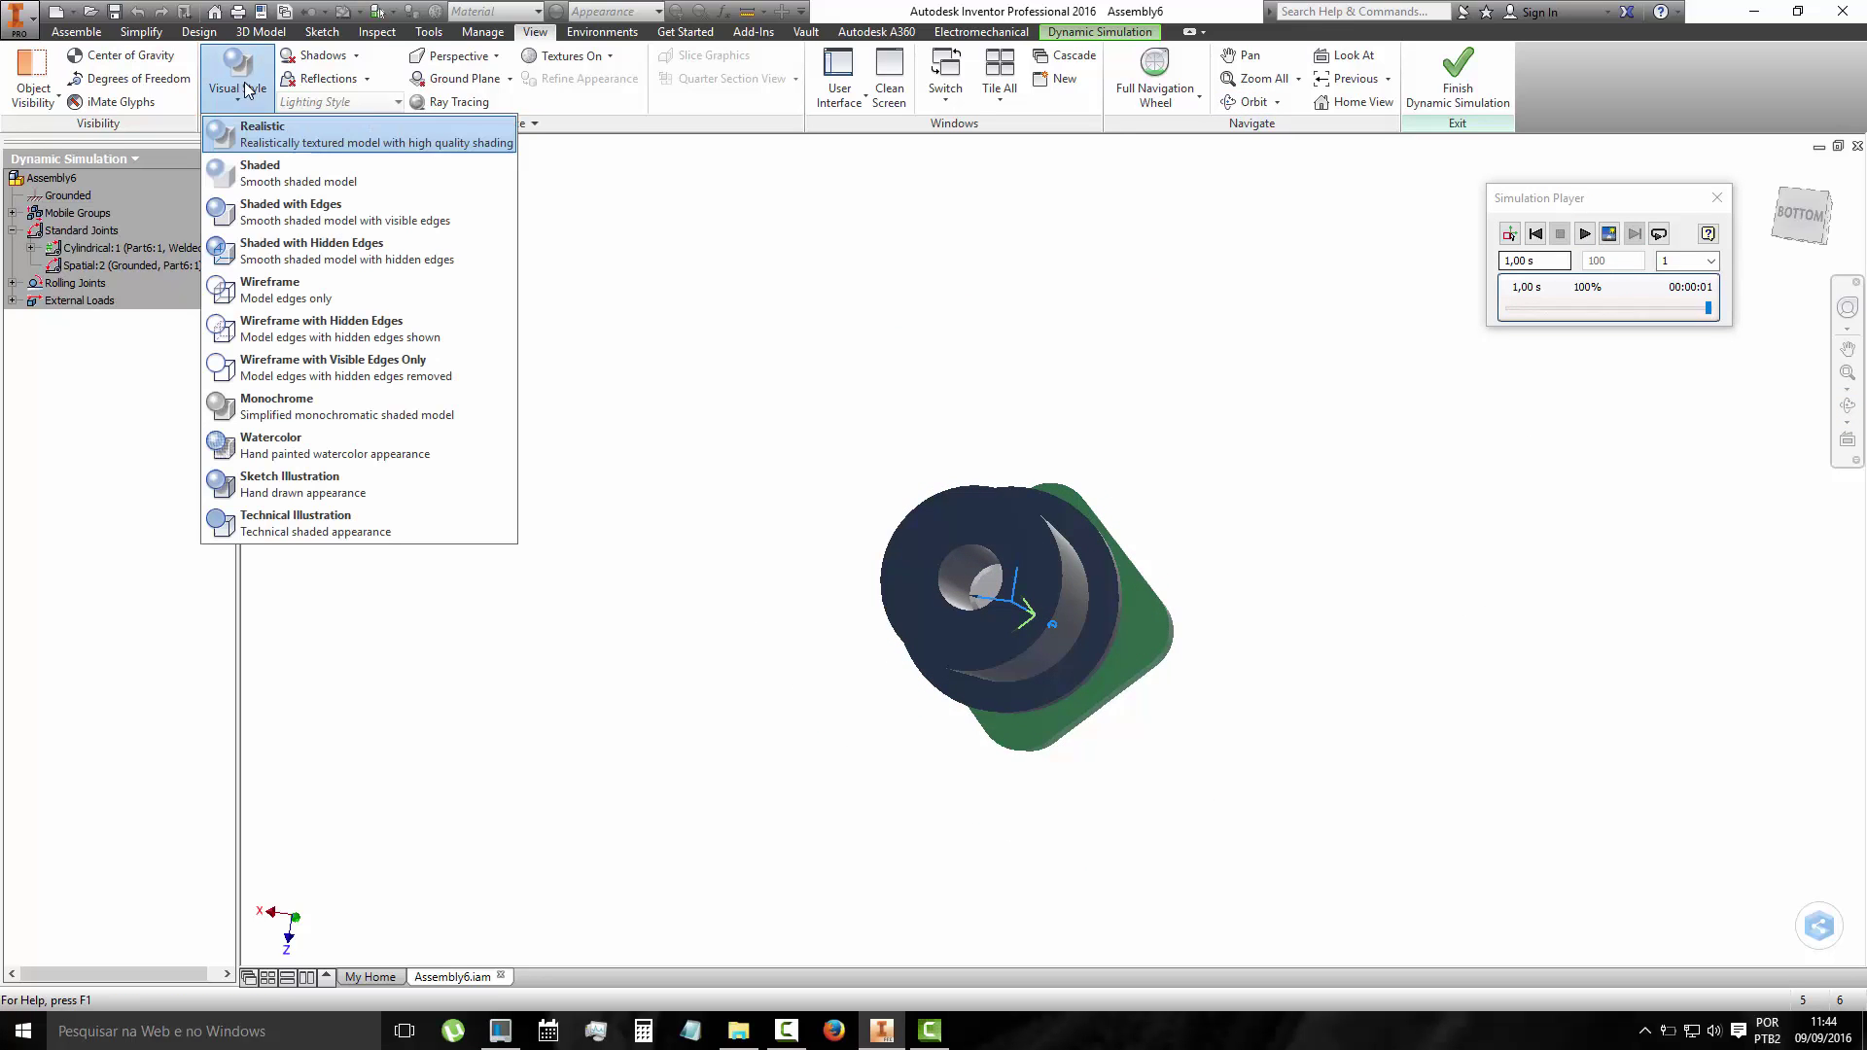
left_click(260, 362)
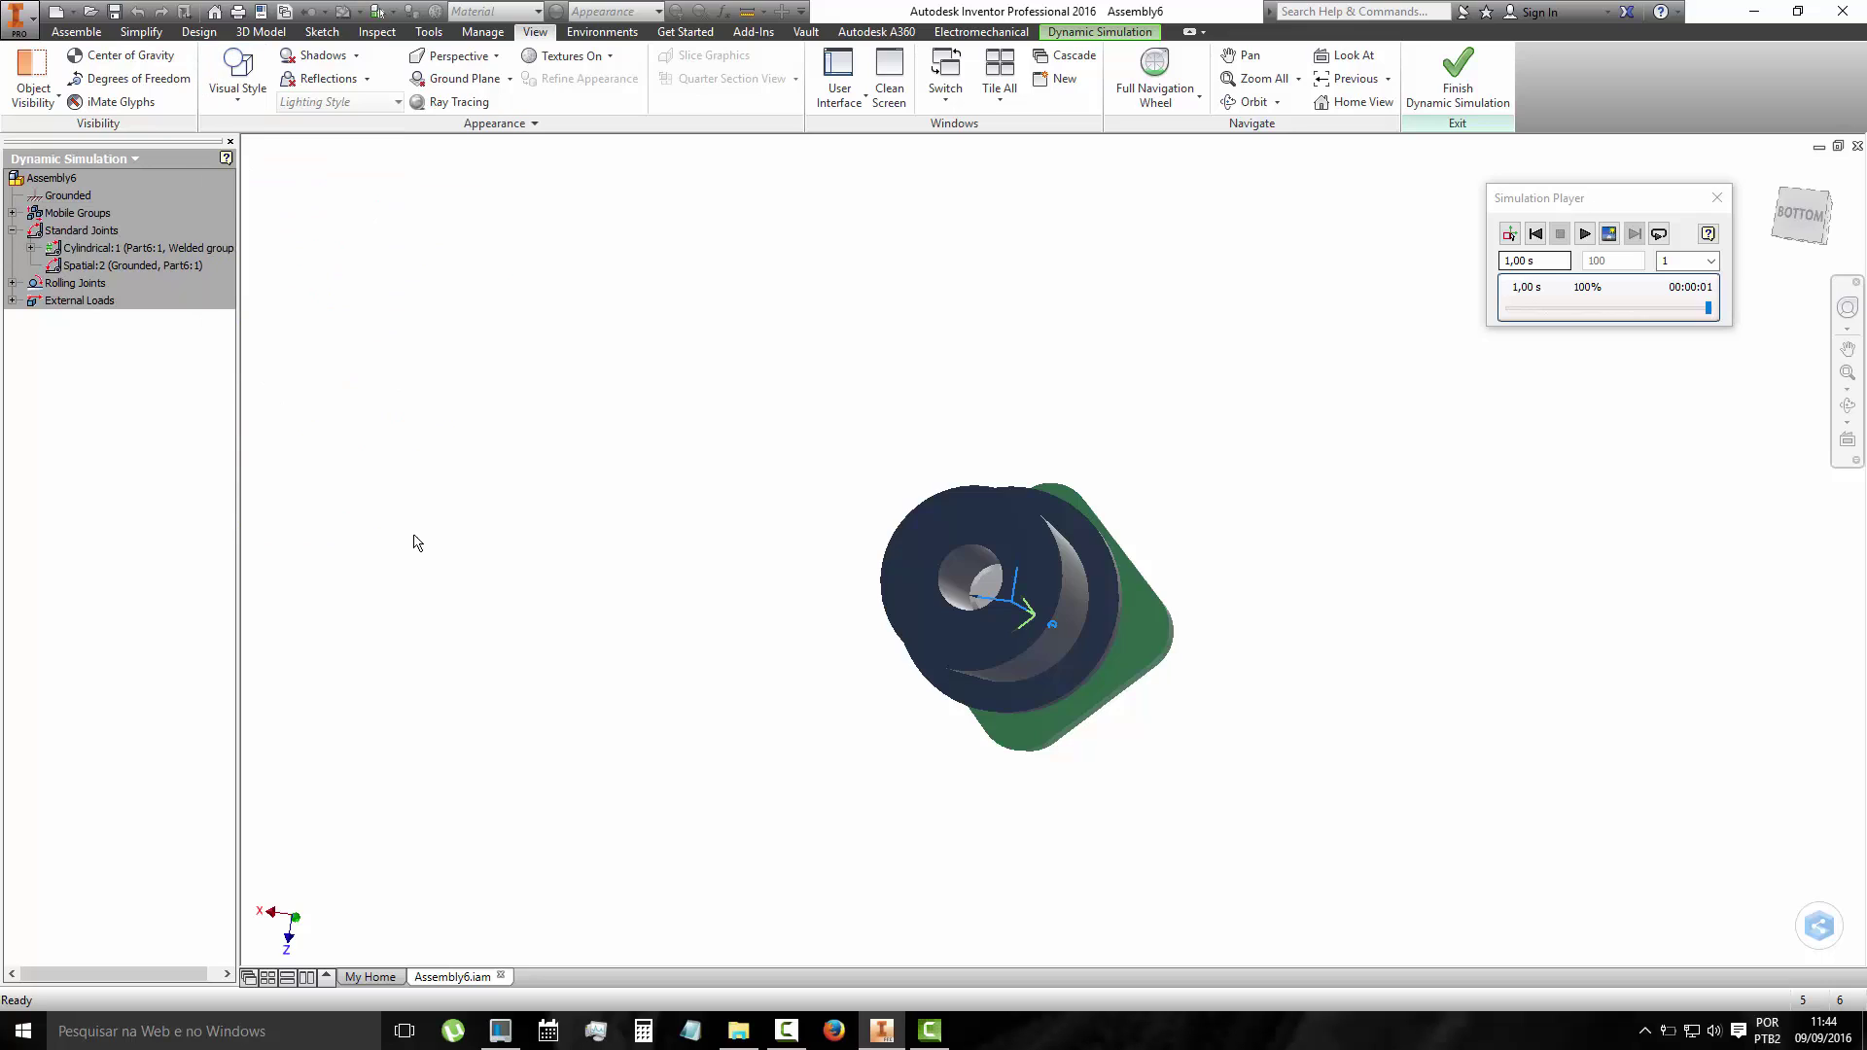
left_click(1585, 234)
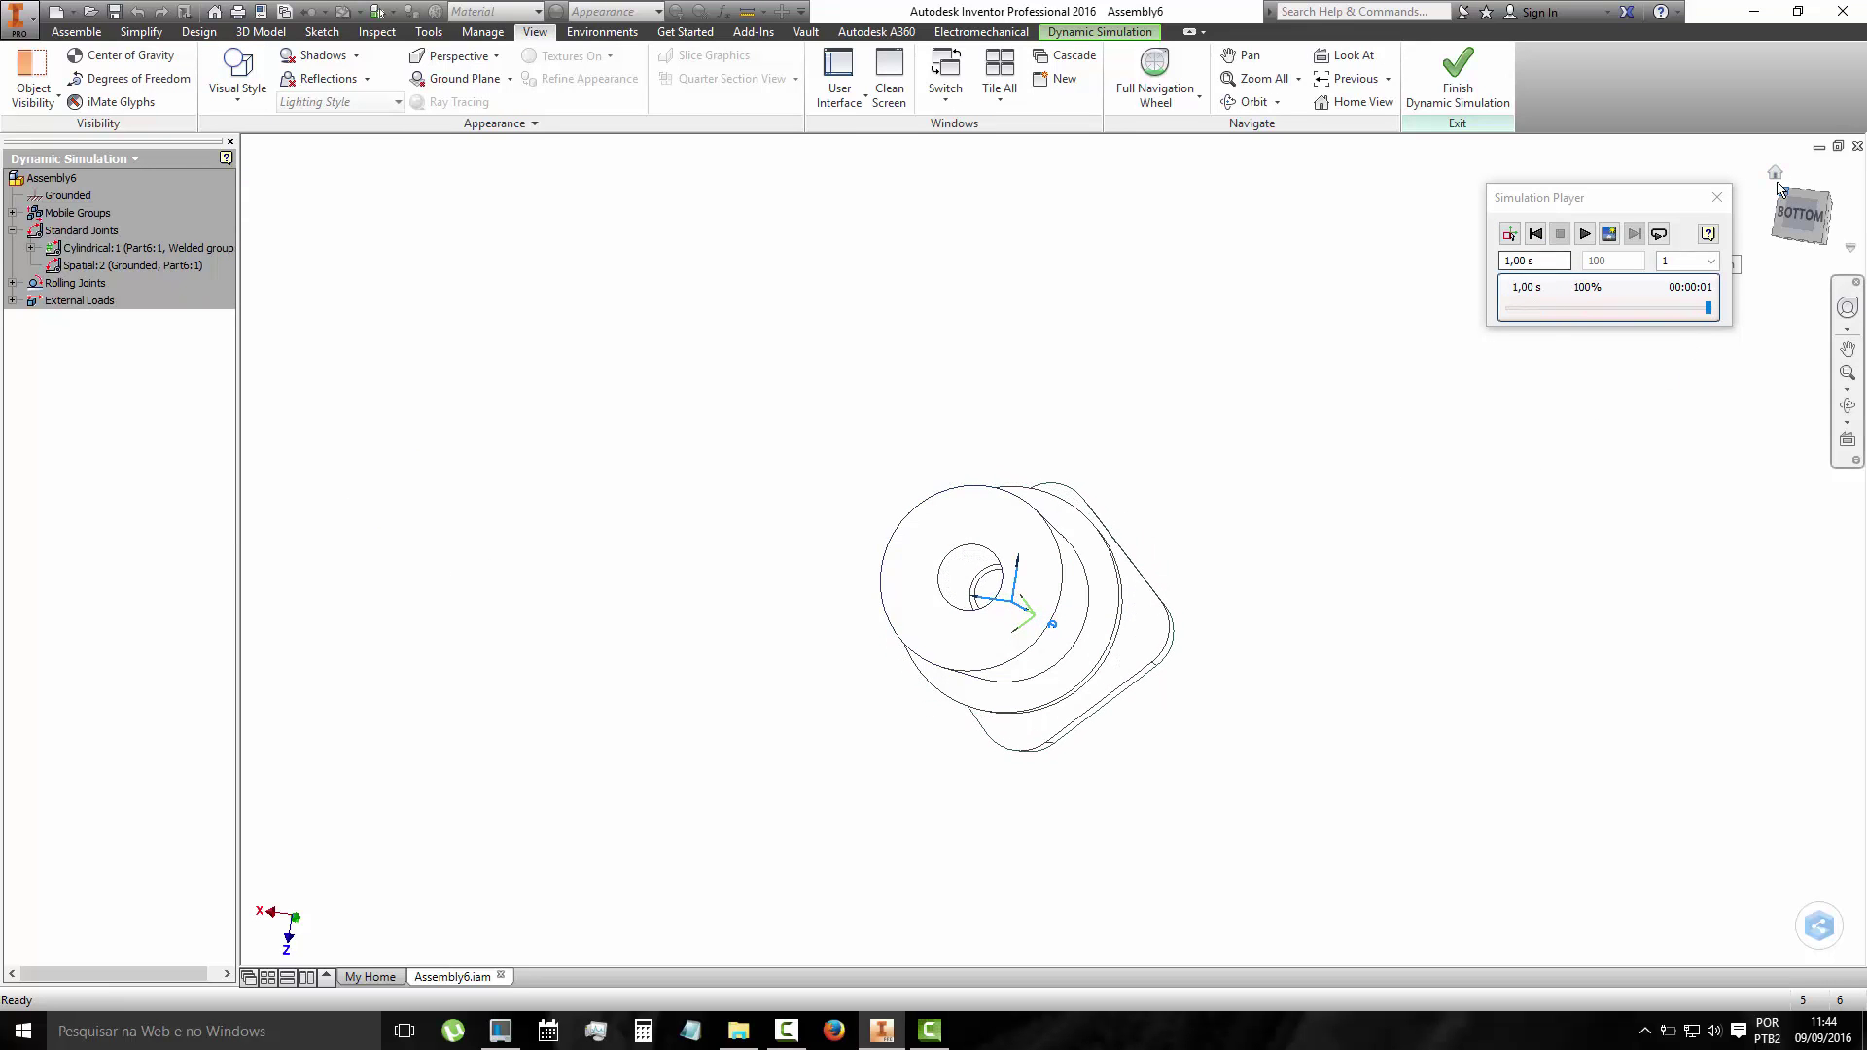
key("F6")
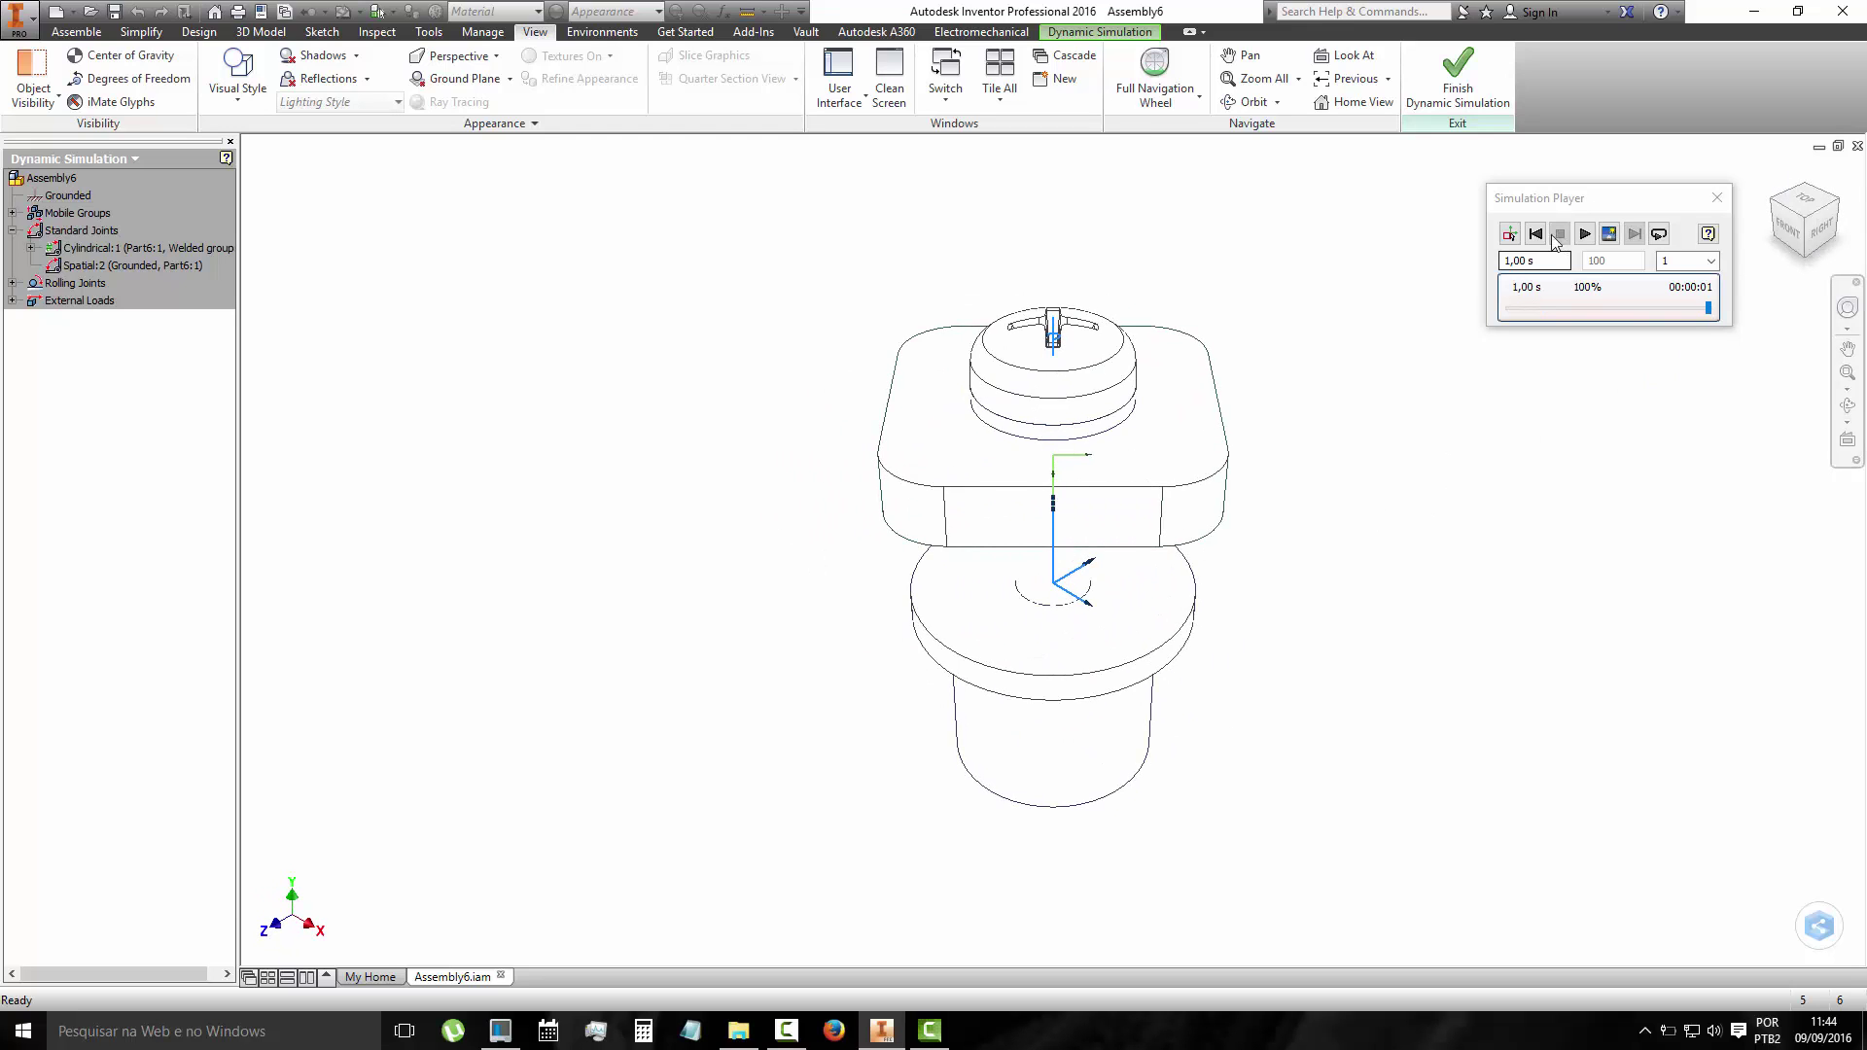
Replay the simulation from the home and right-side views, rewinding after each run.
left_click(1535, 235)
left_click(1586, 235)
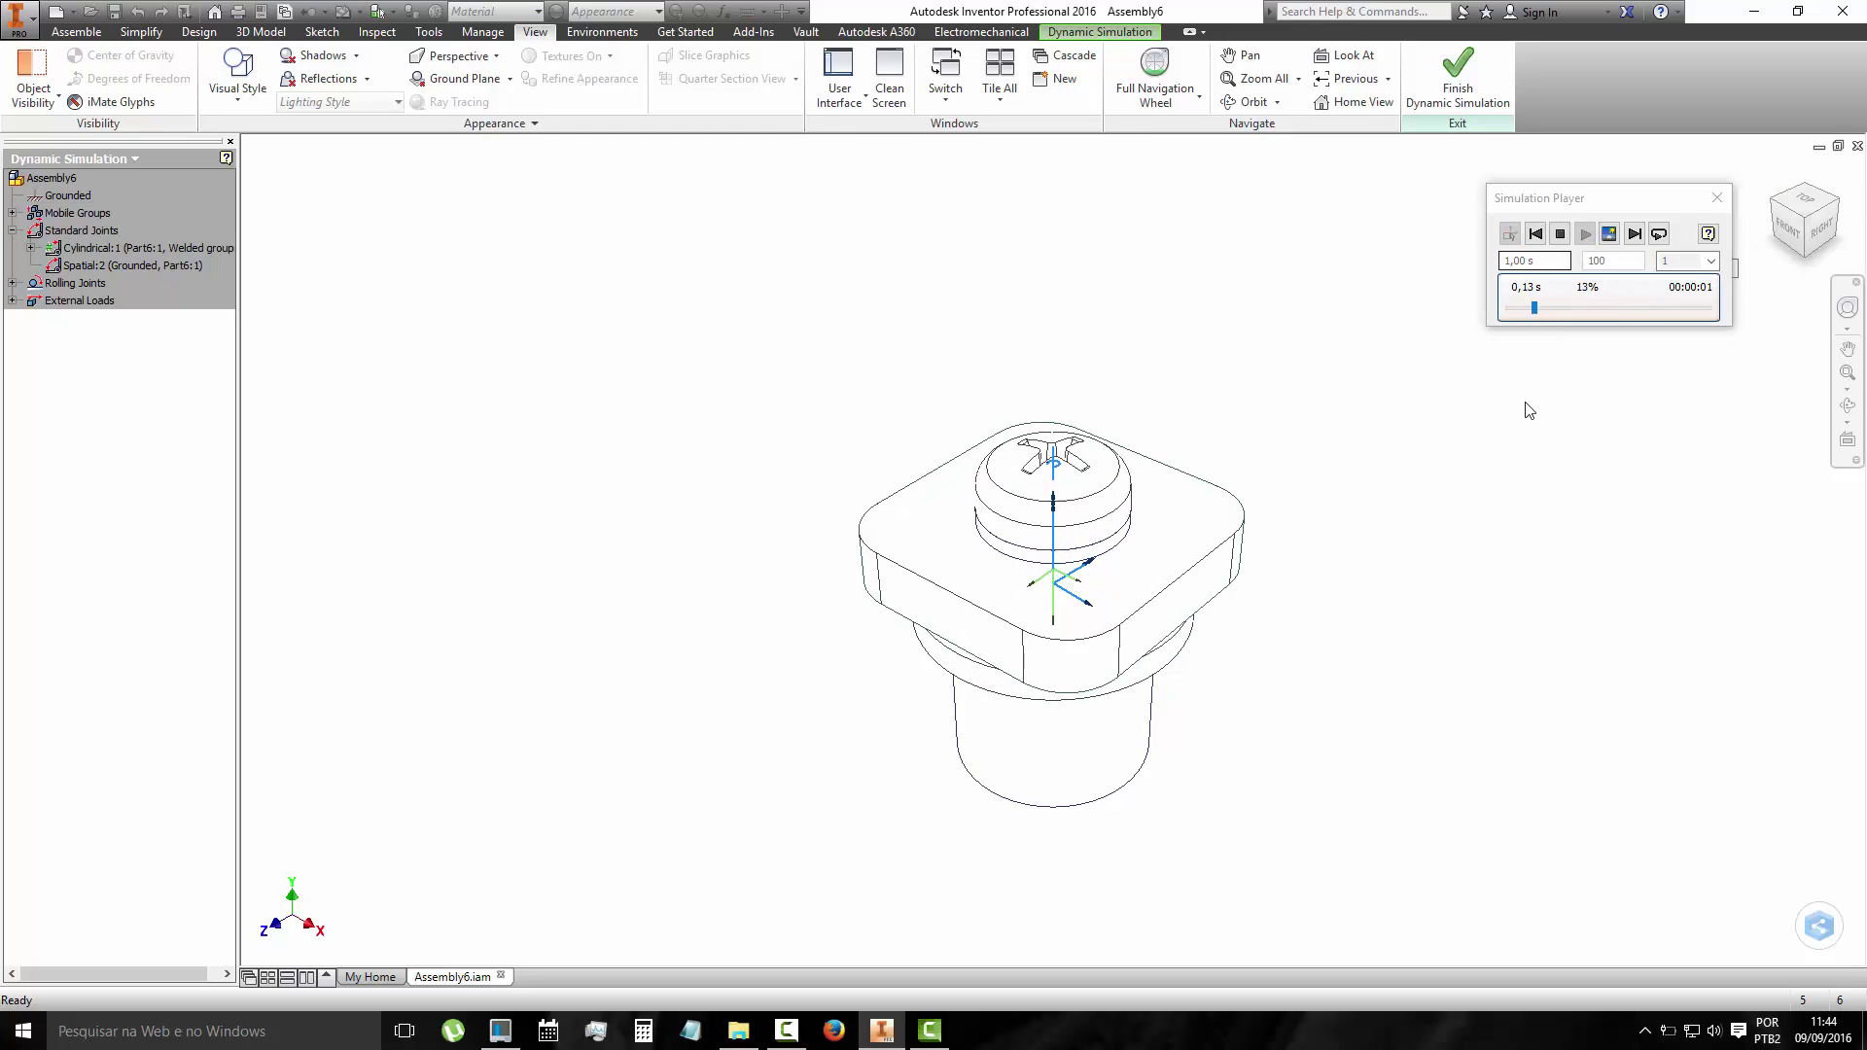
left_click(1535, 234)
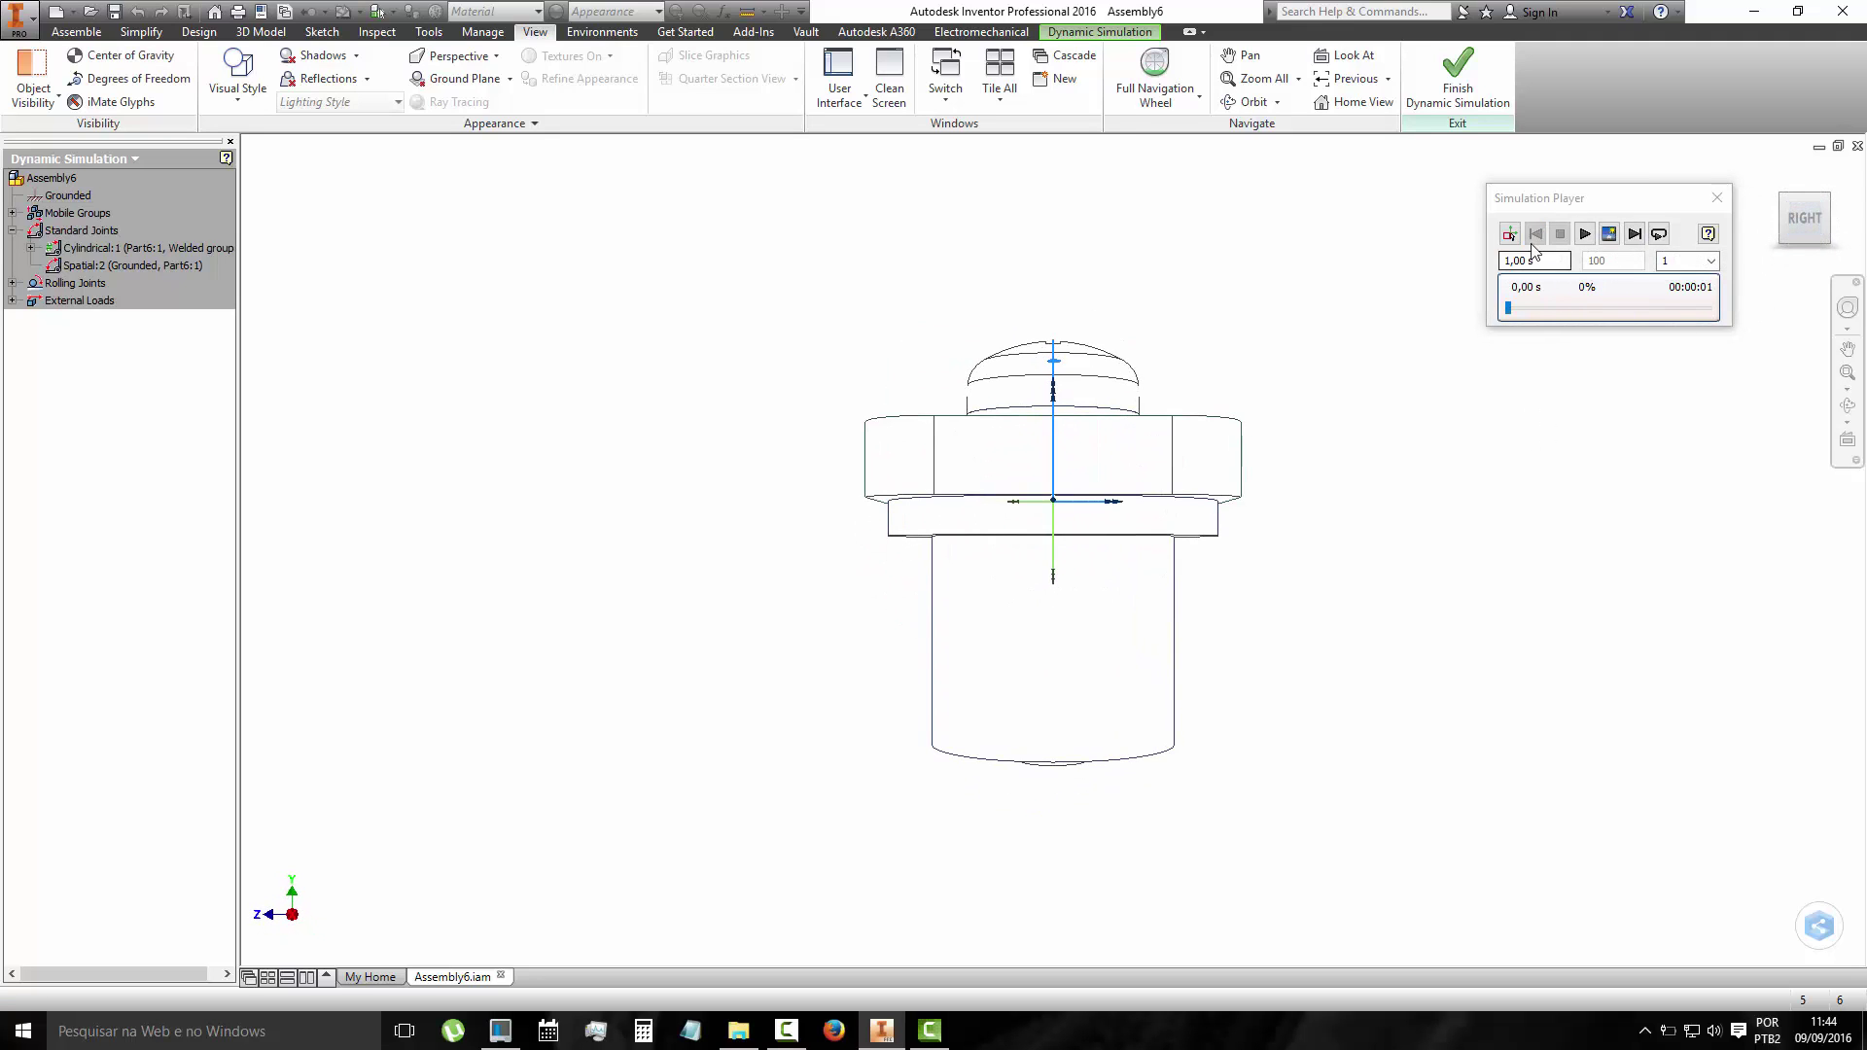
left_click(1585, 235)
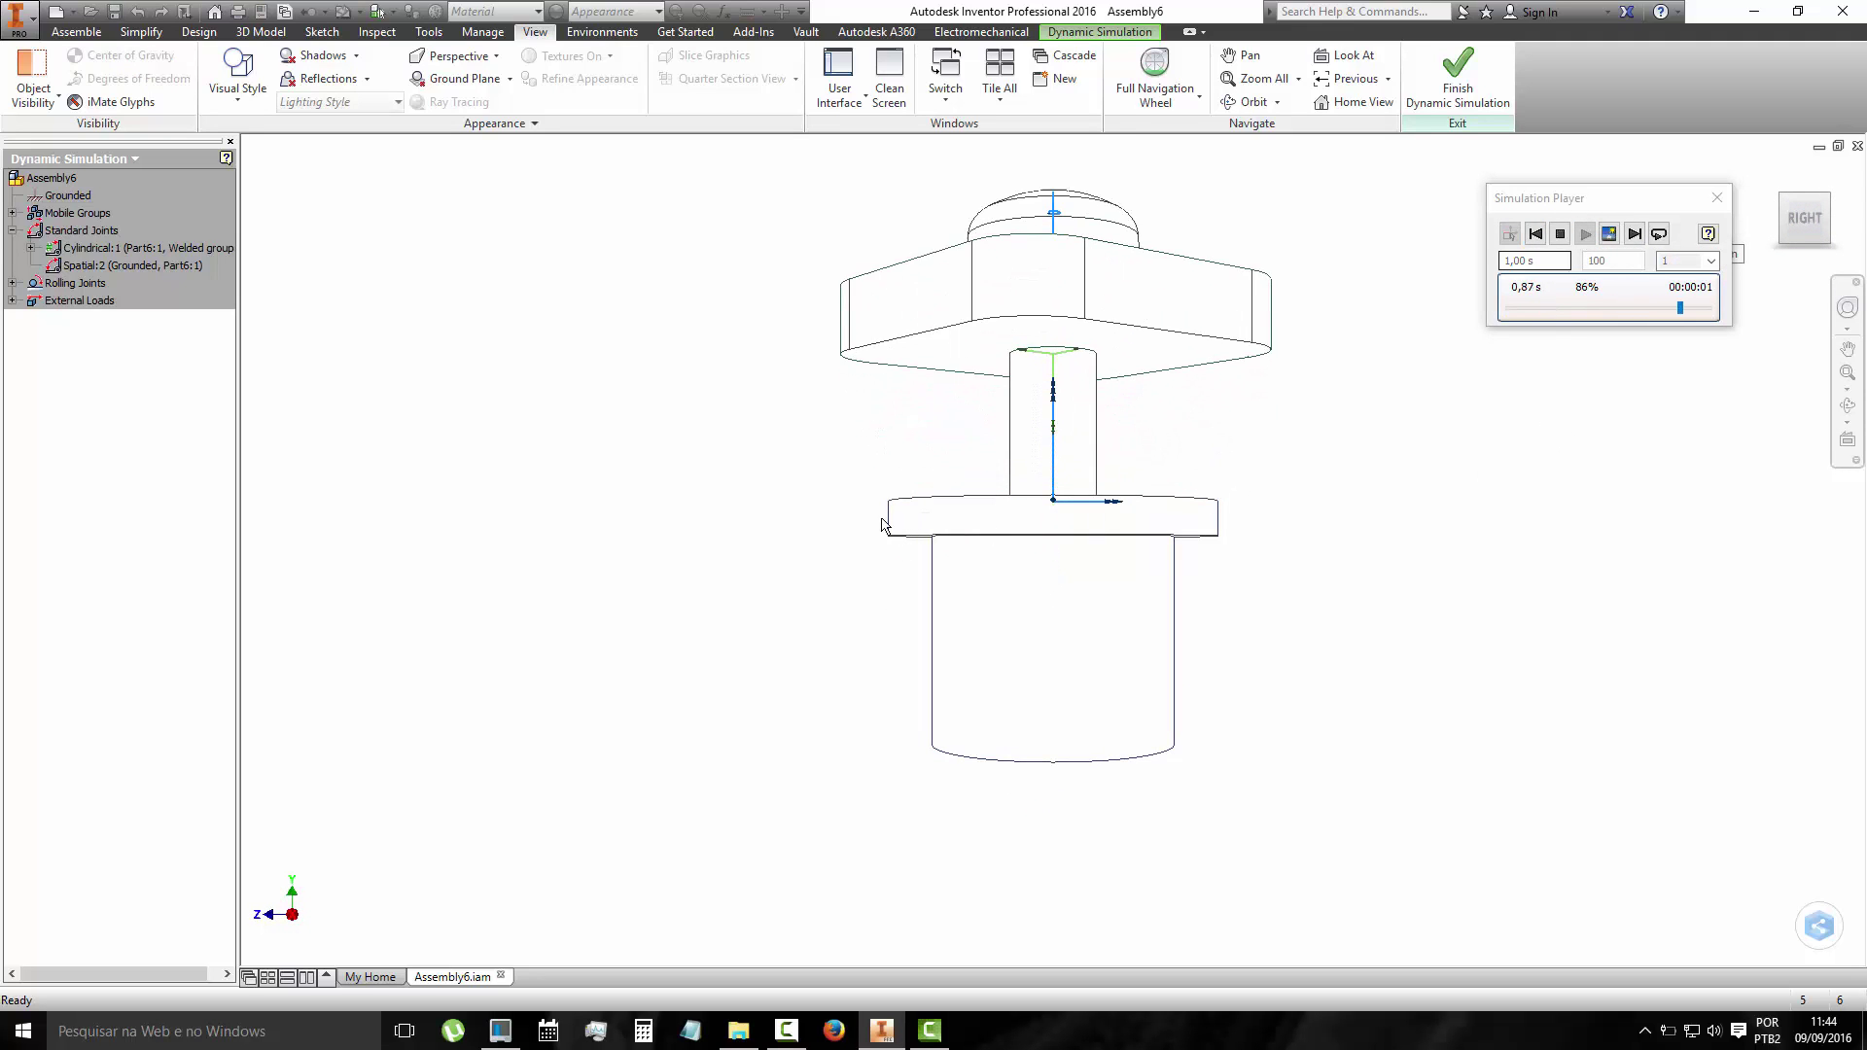
left_click(1536, 234)
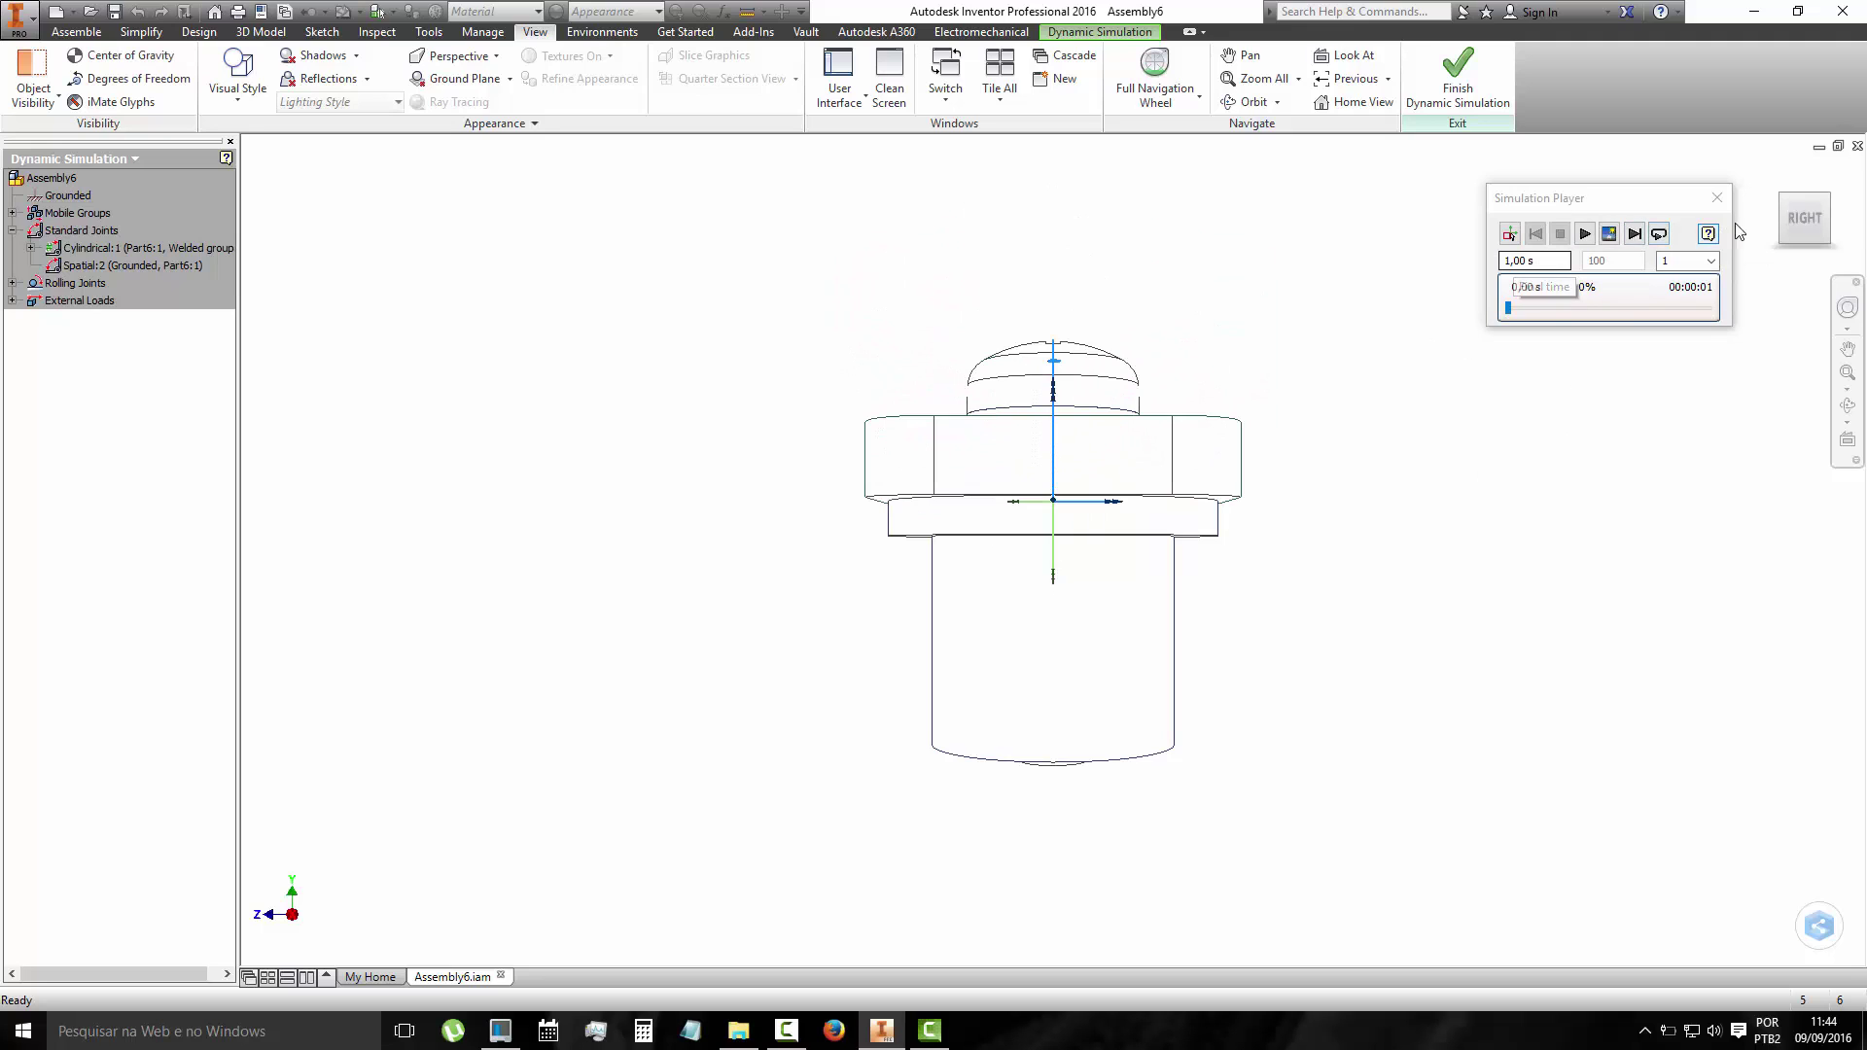
left_click(1772, 181)
Apply a grey shaded visual style, play the simulation, orbit sideways and rewind.
left_click(234, 90)
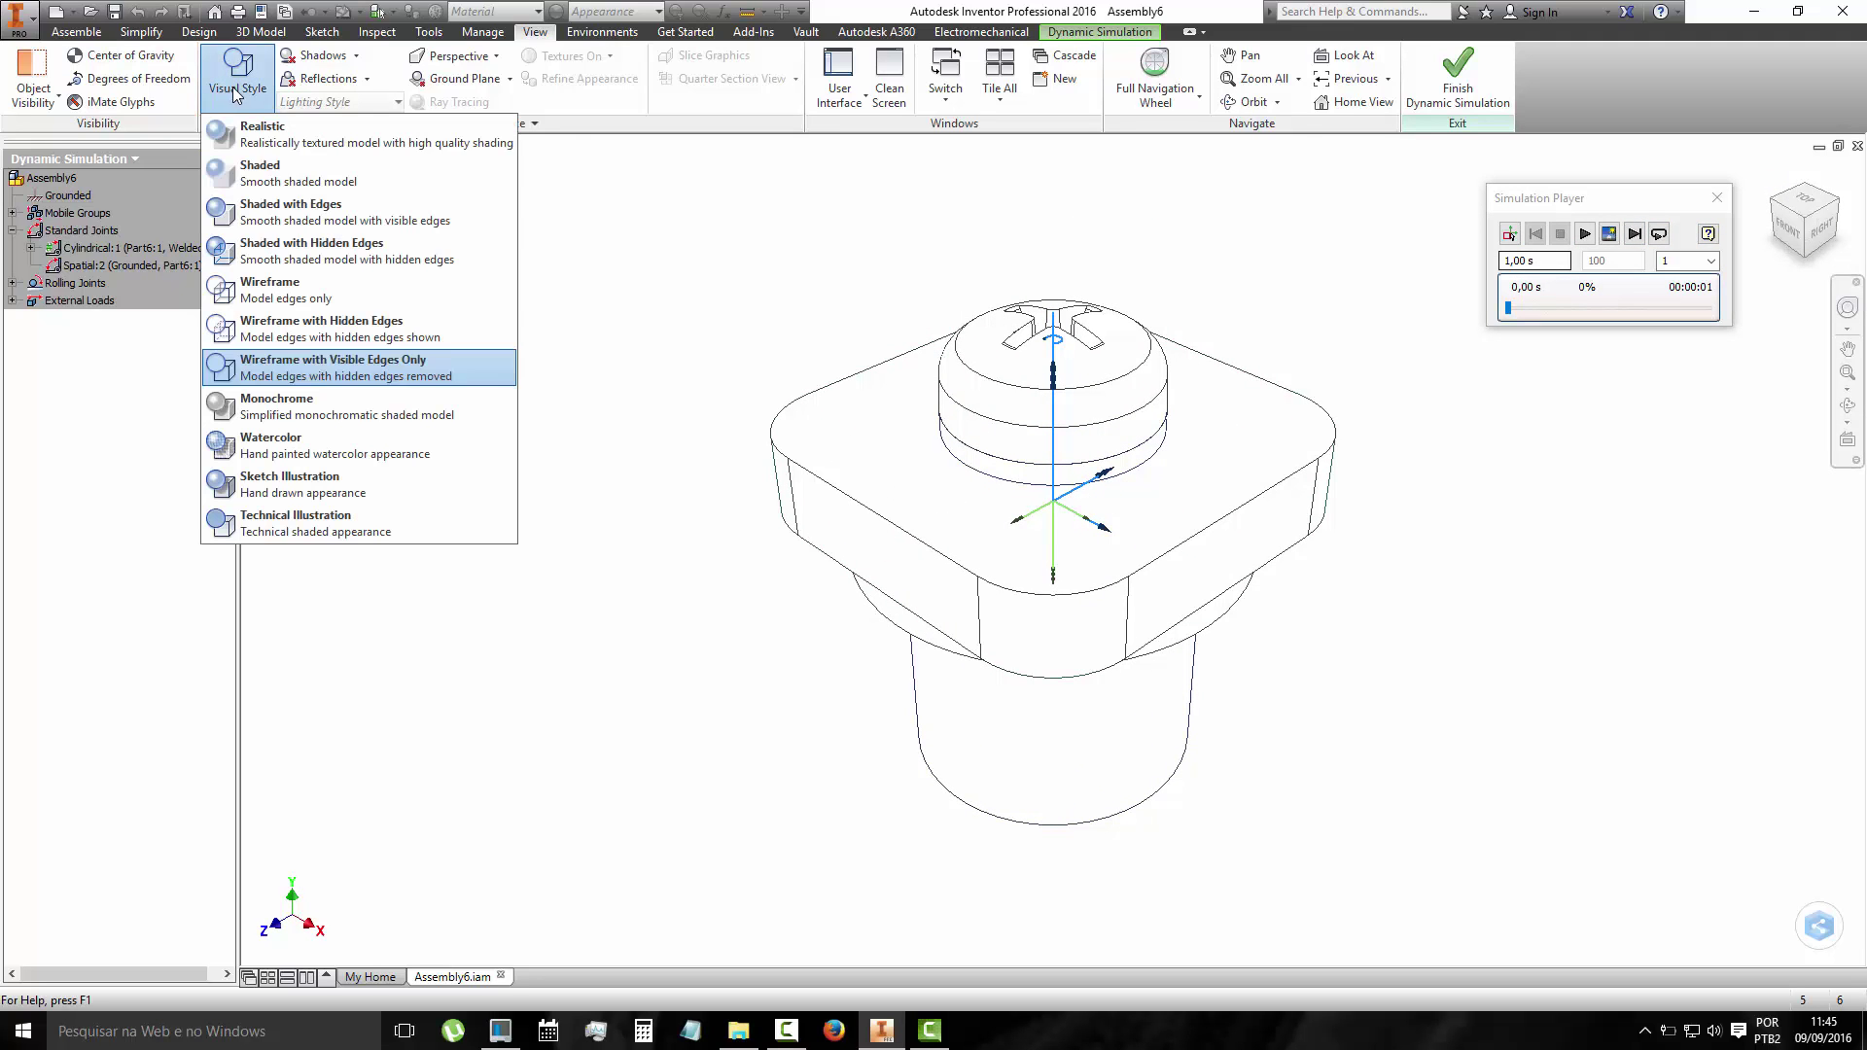
left_click(289, 429)
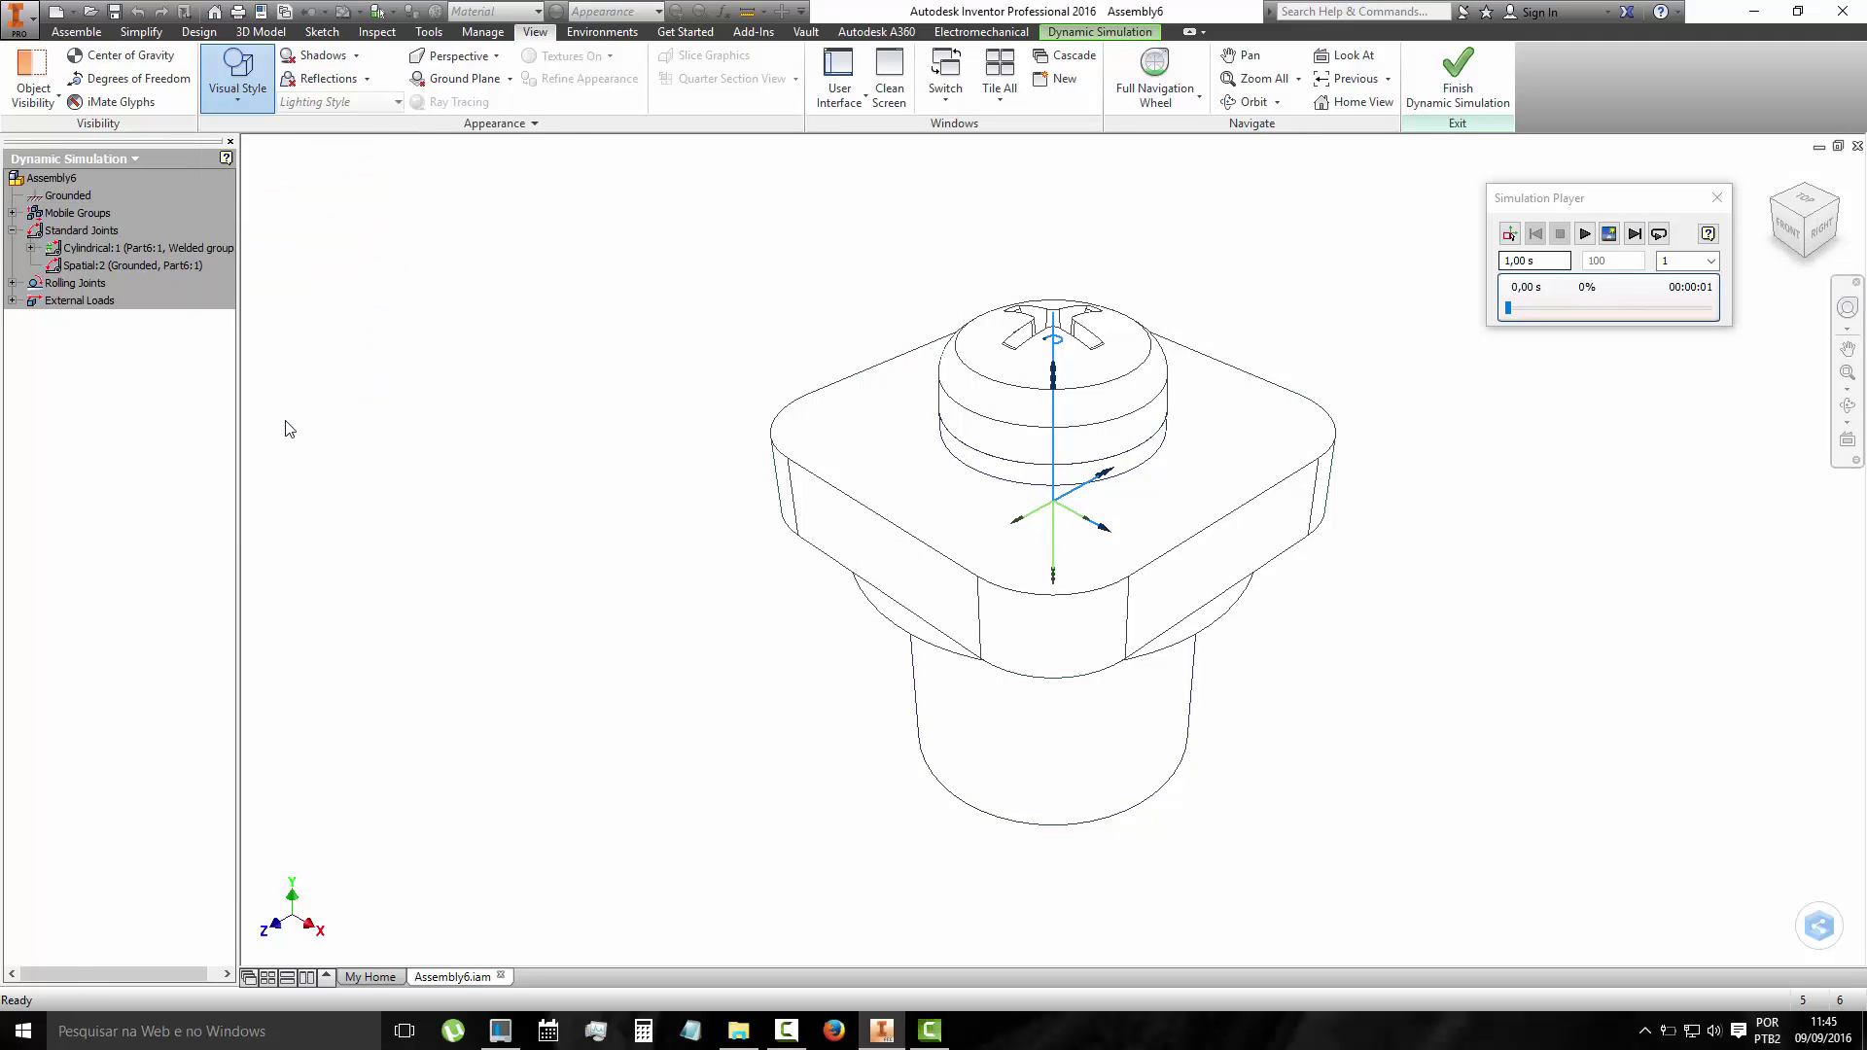
left_click(1585, 235)
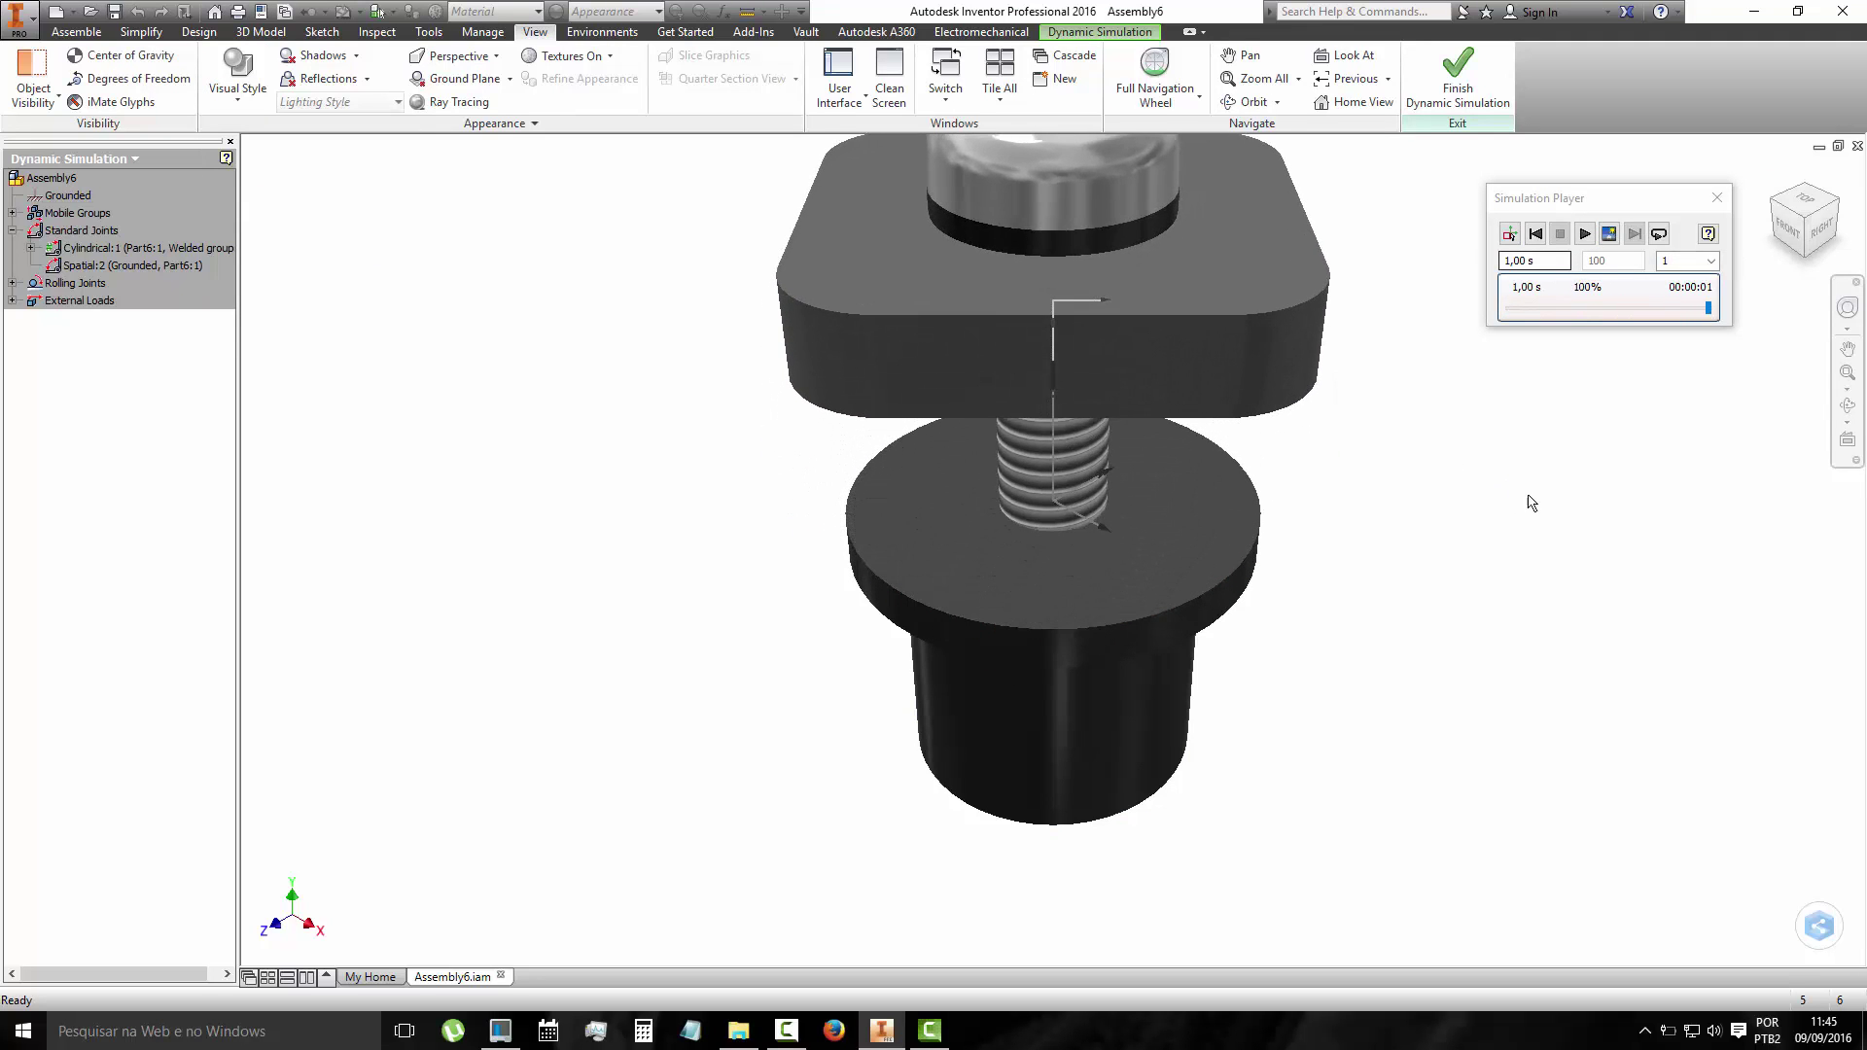
scroll(1362, 618, "down", 3)
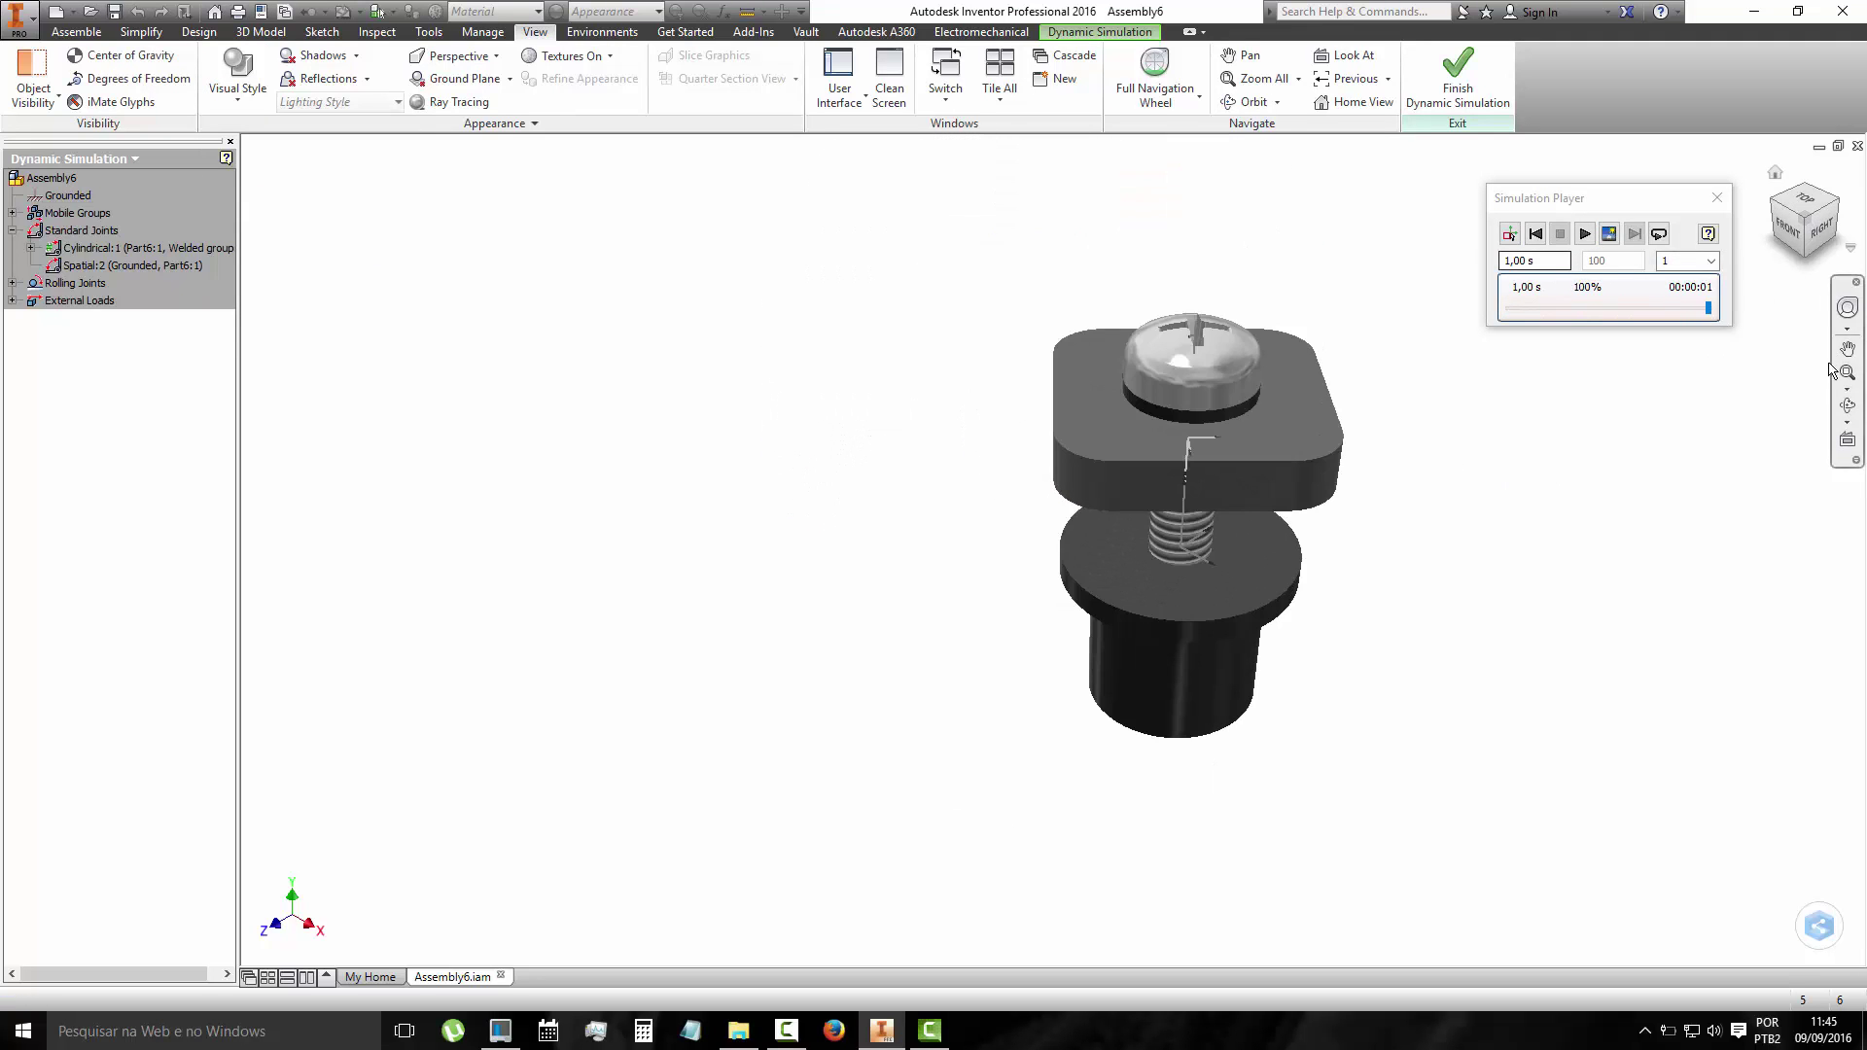
left_click(1845, 408)
left_click_drag(1118, 369, 1060, 430)
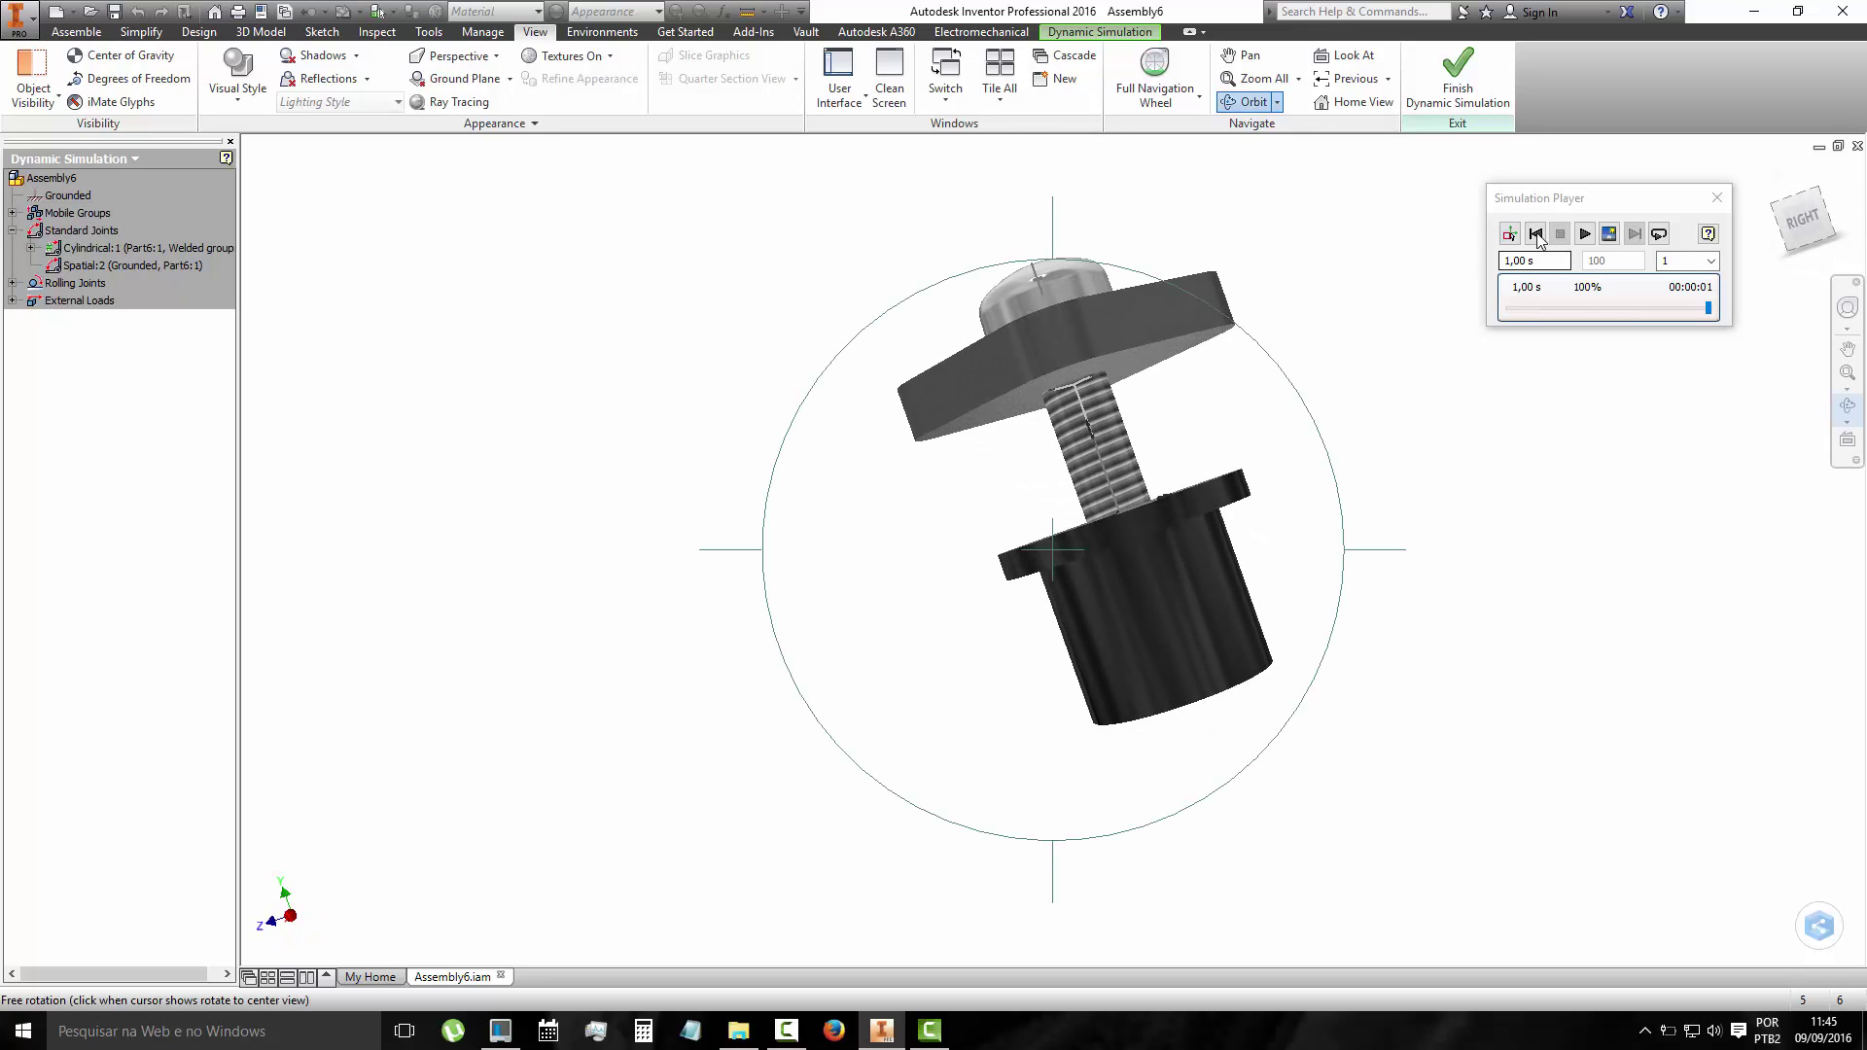
key("Escape")
left_click(1536, 233)
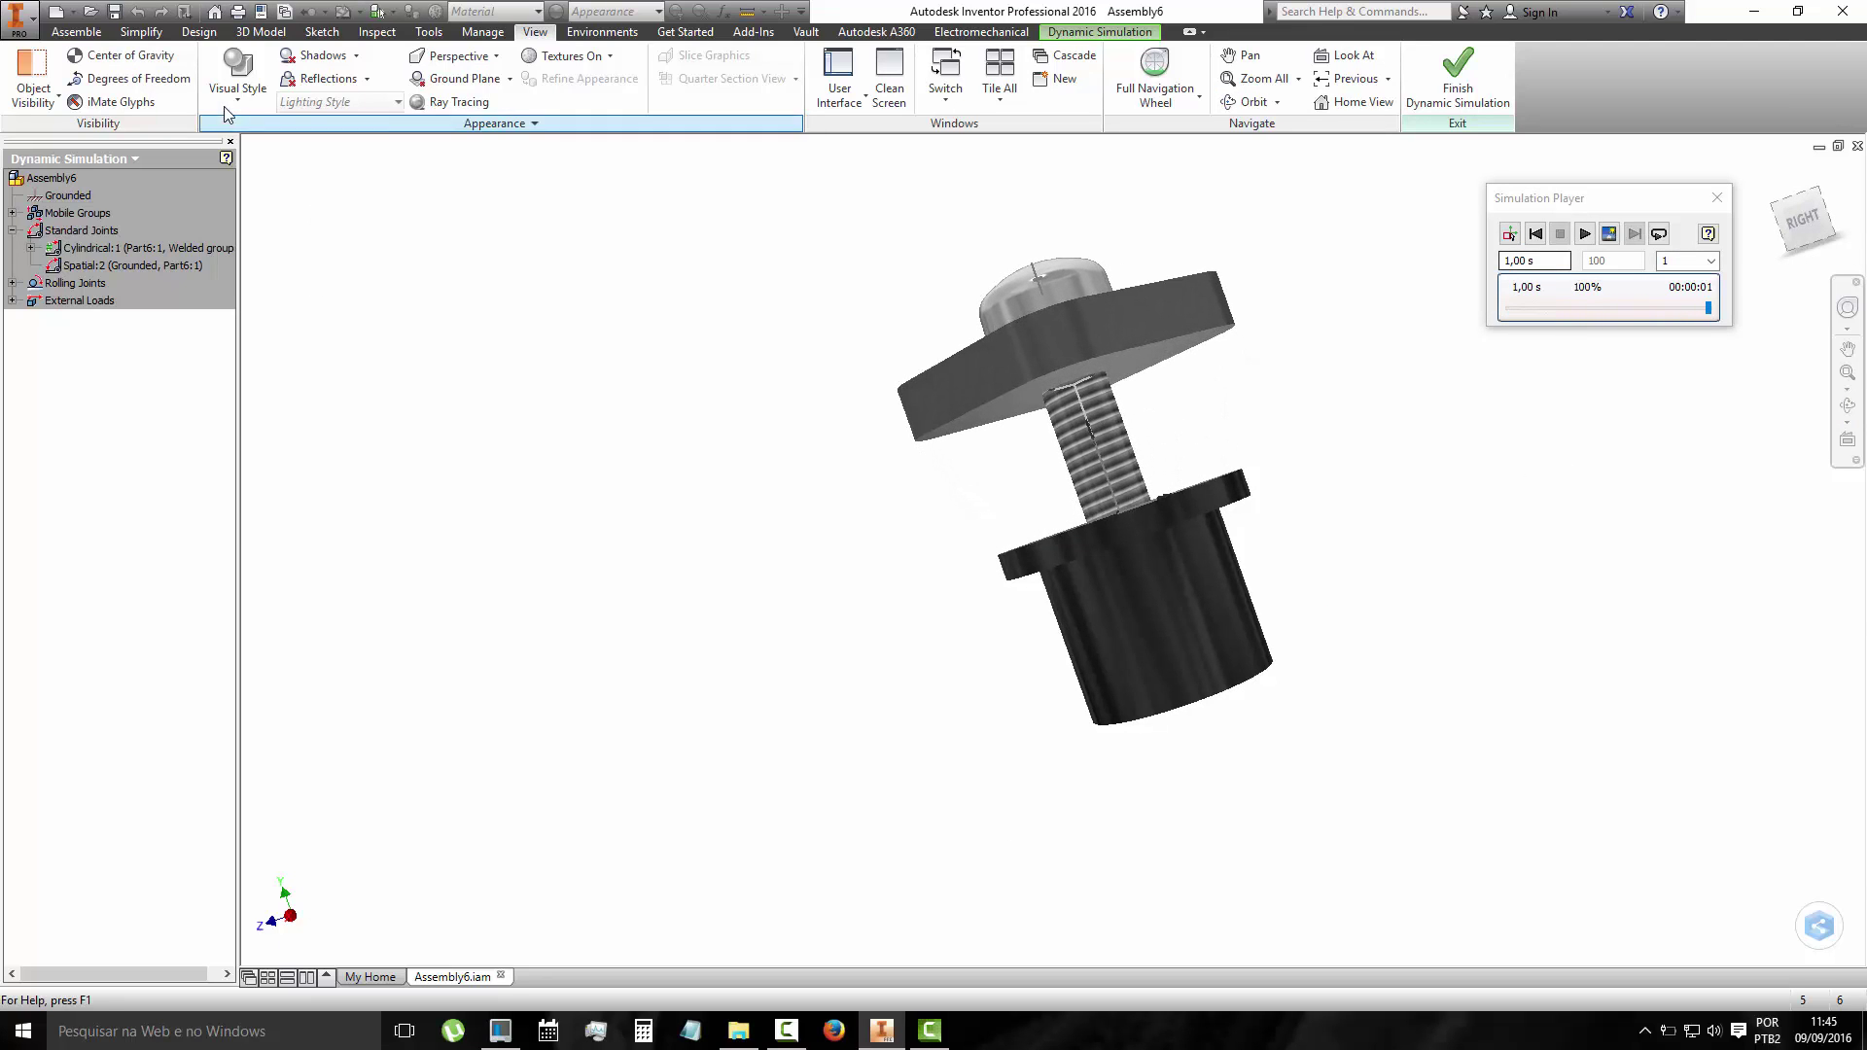
Return to the Realistic style and replay the simulation looking down onto the screw head.
left_click(237, 77)
left_click(258, 136)
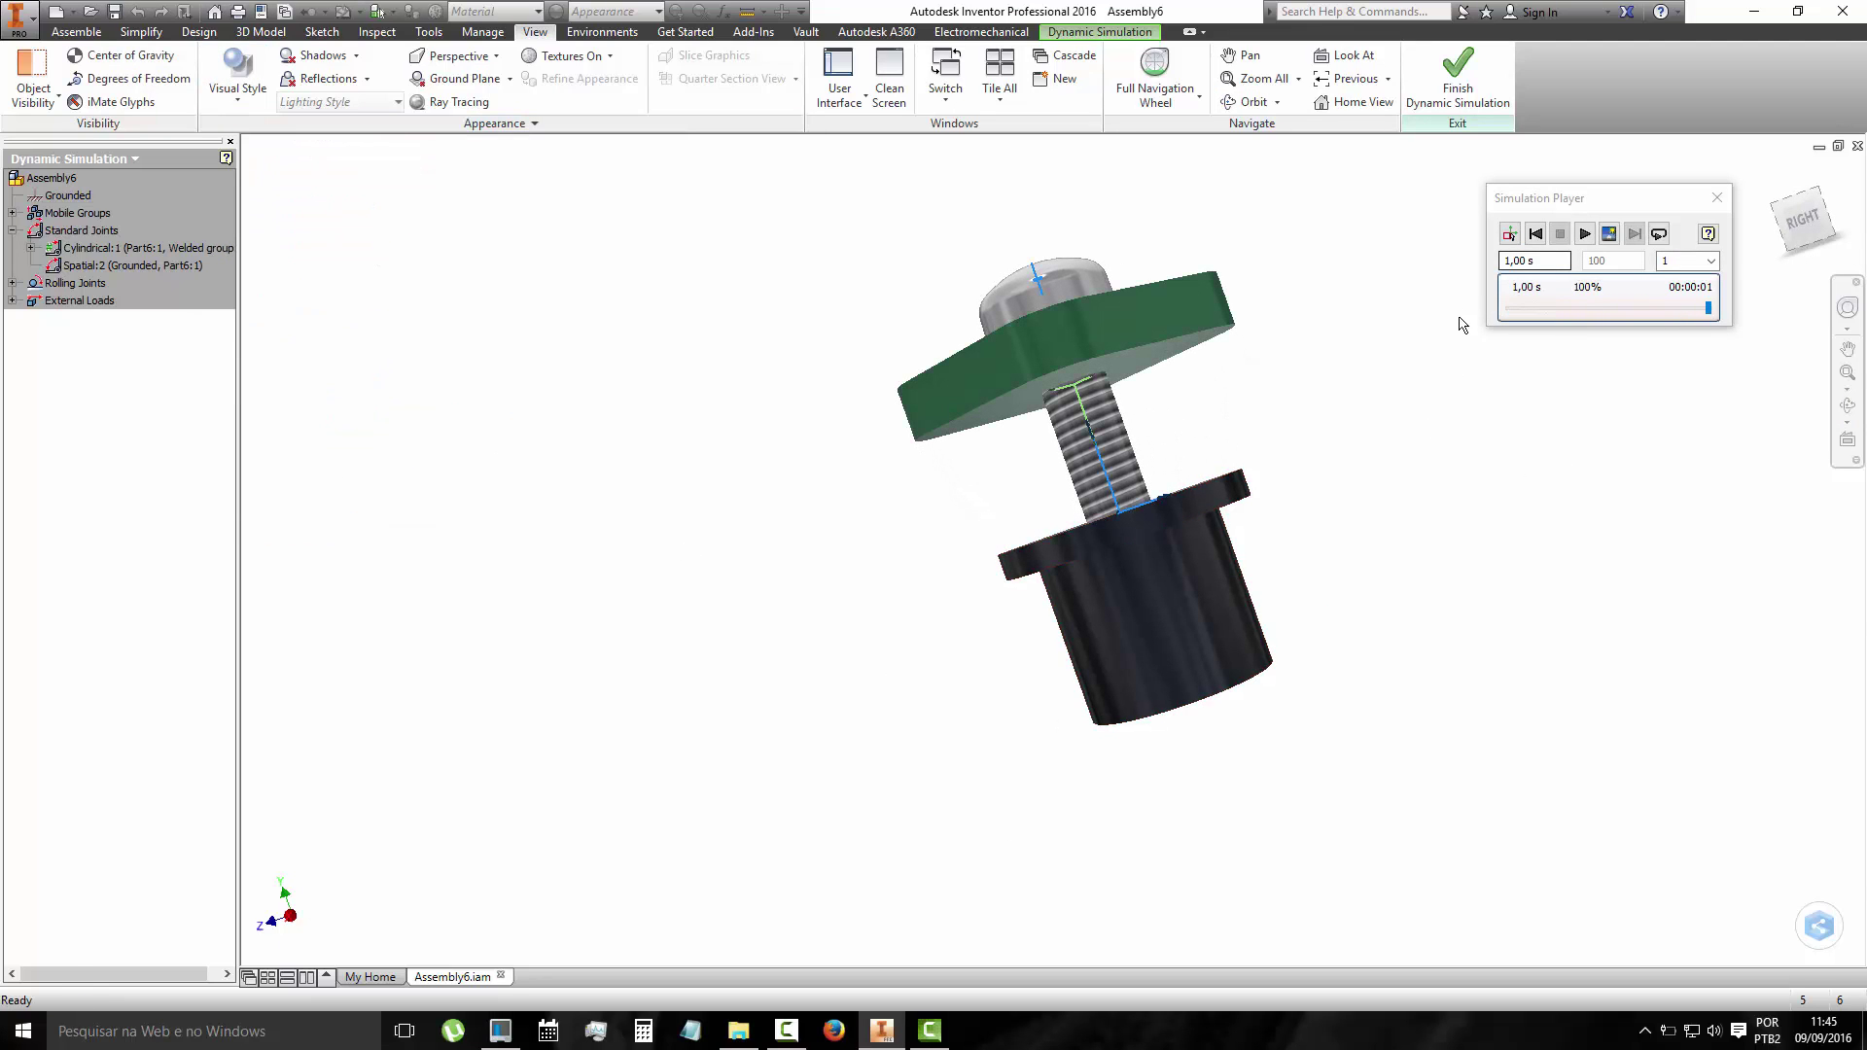
left_click(1536, 233)
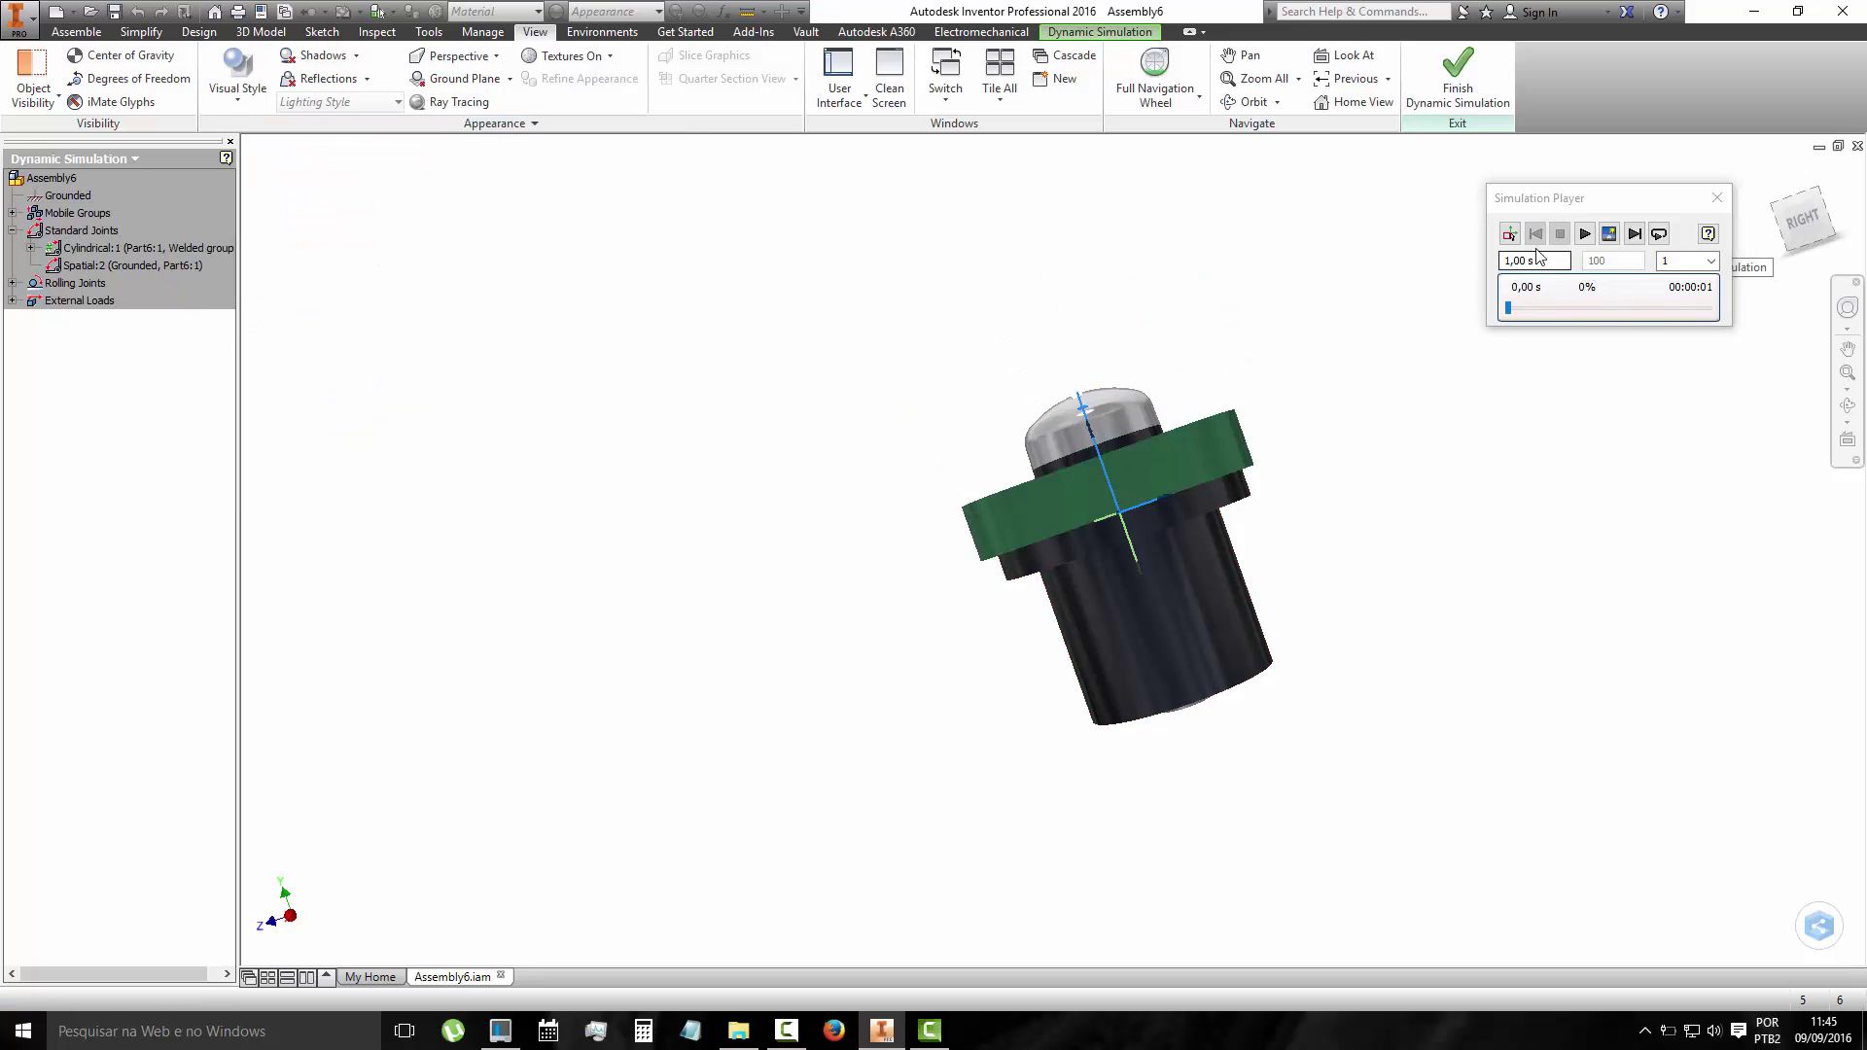
left_click(1847, 407)
mouse_move(1031, 545)
left_mouse_down()
mouse_move(1007, 707)
mouse_move(1214, 648)
left_mouse_up()
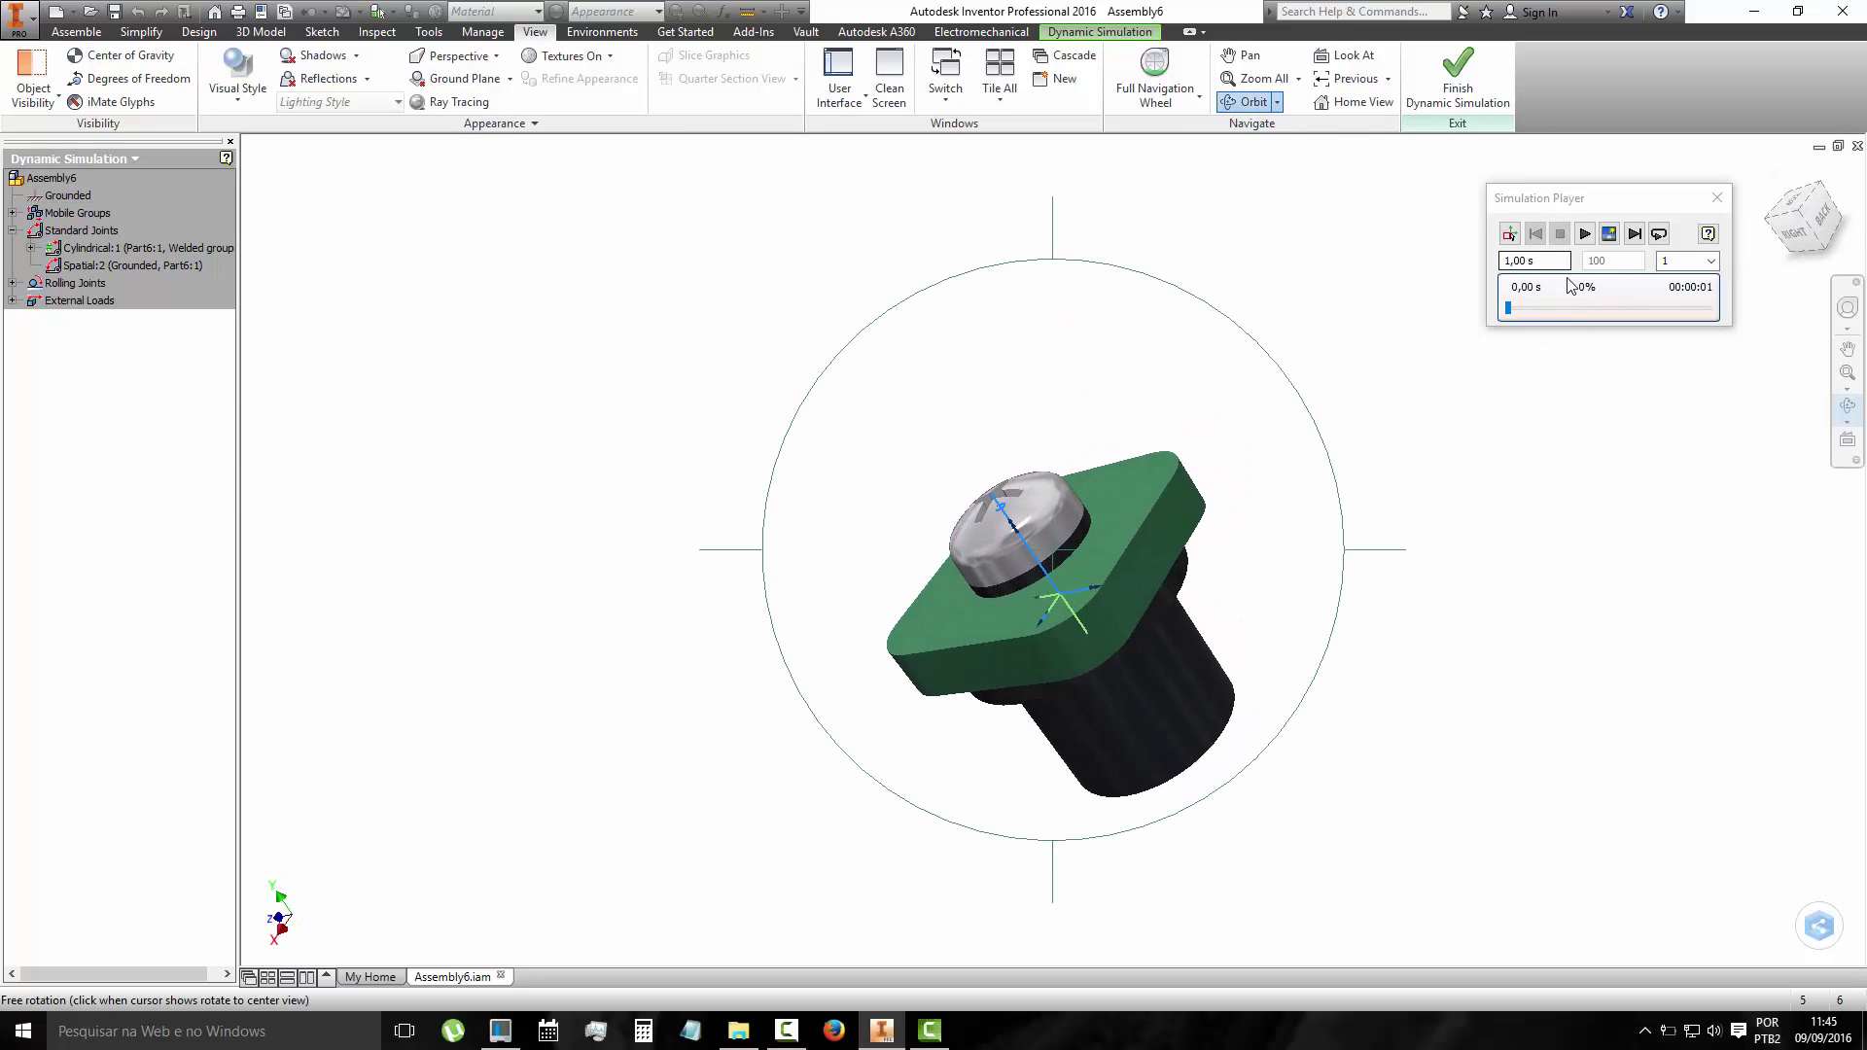
key("Escape")
left_click(1586, 235)
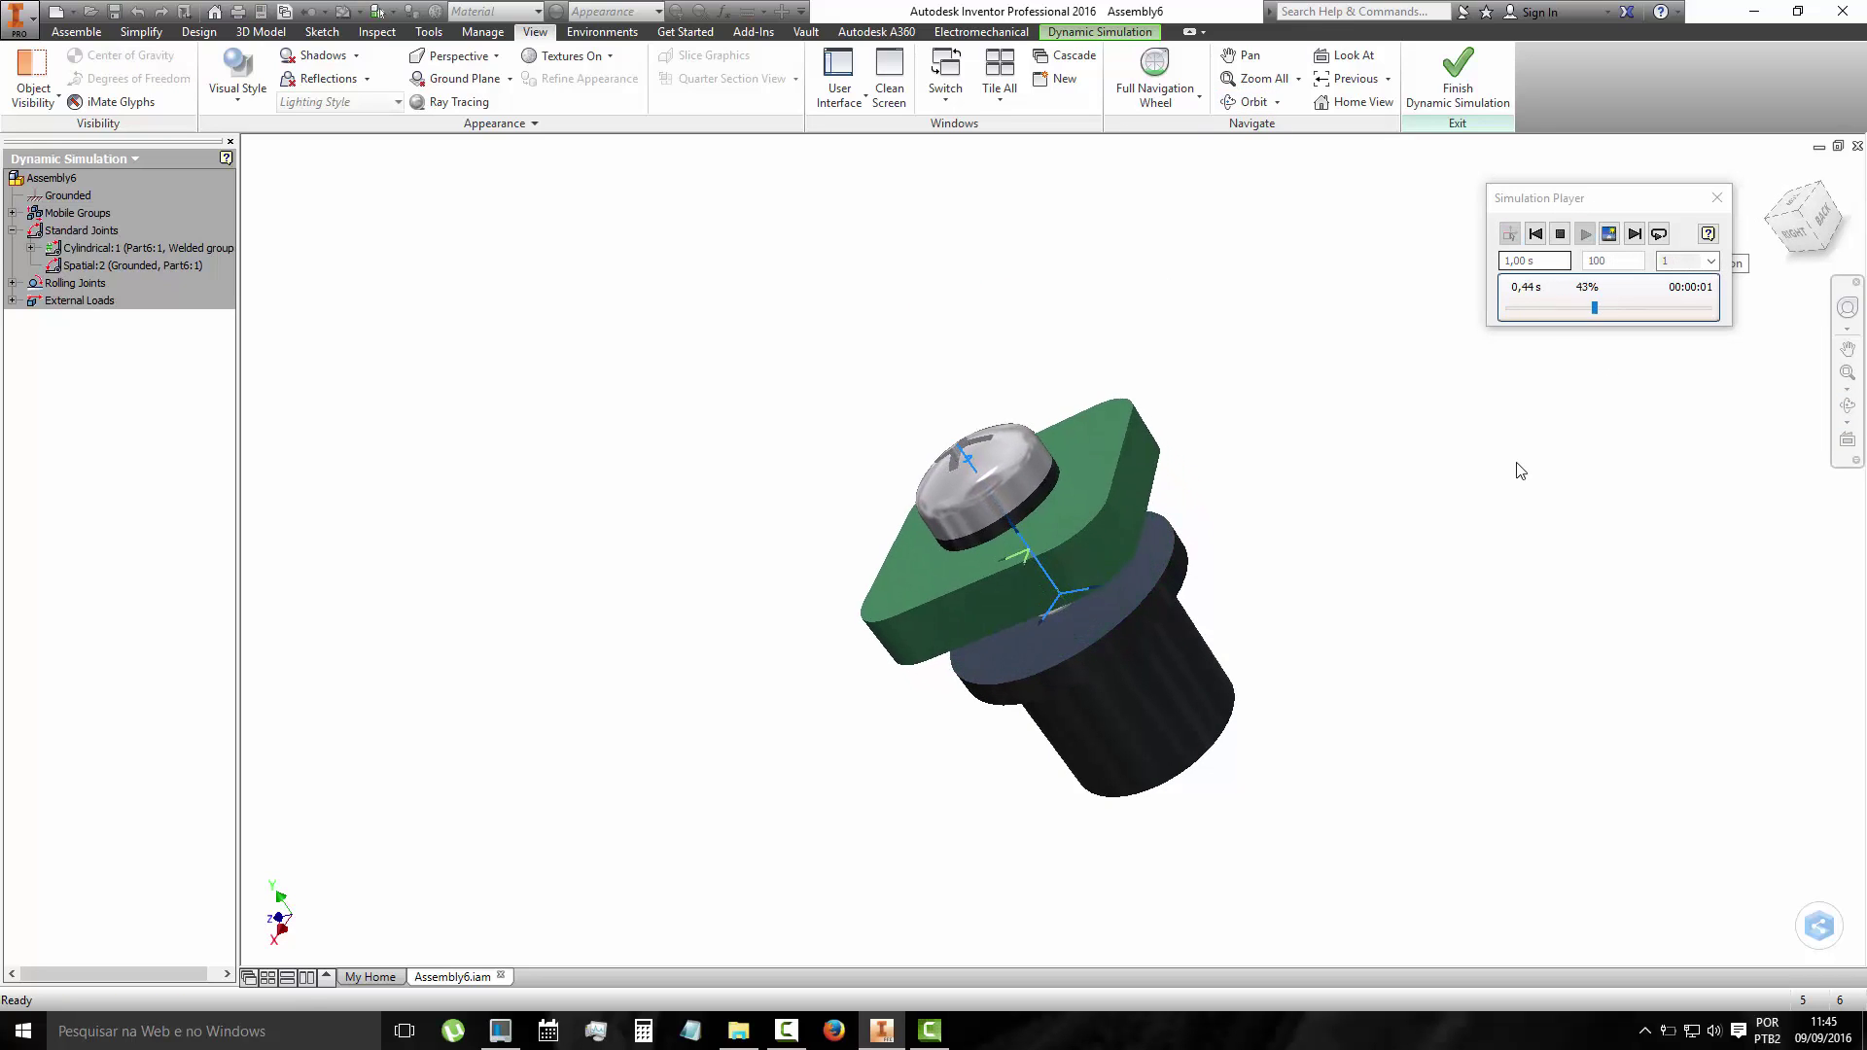